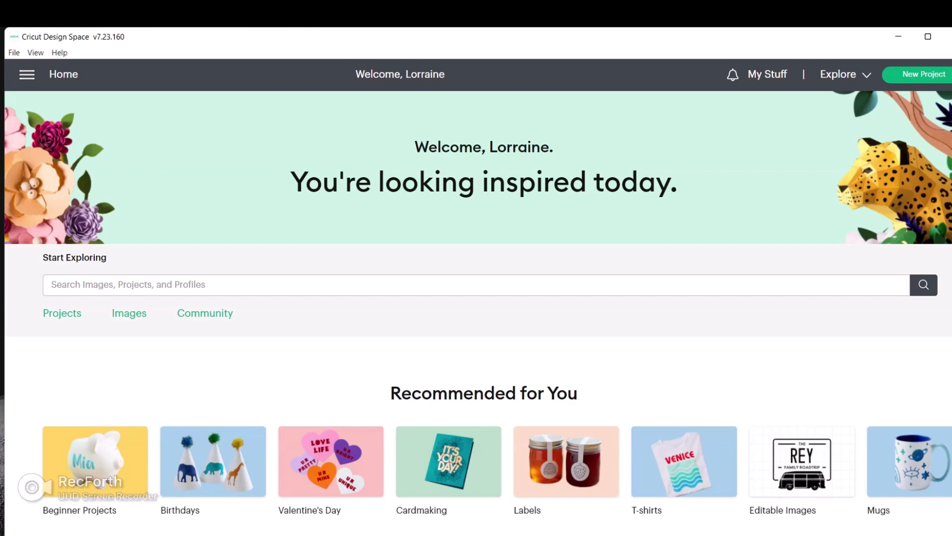
Step: Review the Design Space General, Canvas, Load Type and Notifications settings, and close them without changes
click(27, 74)
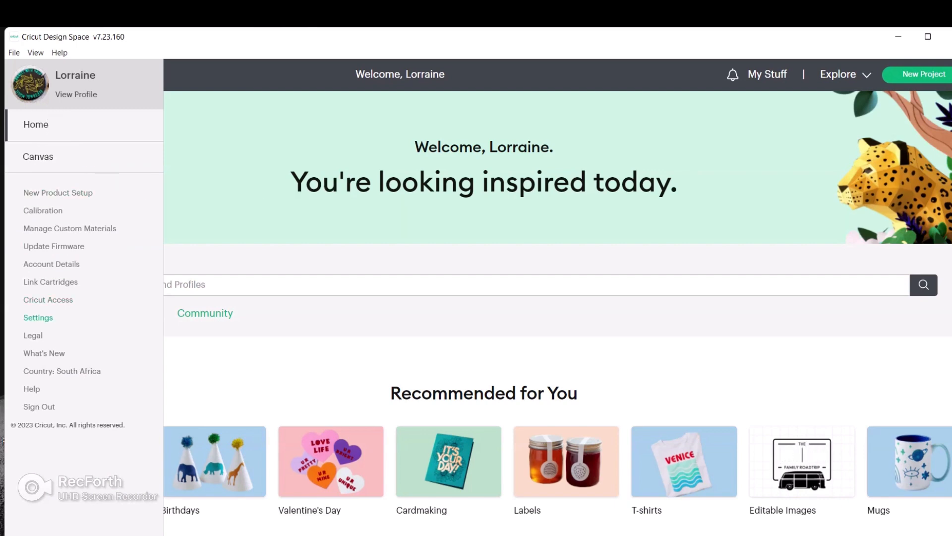
click(38, 318)
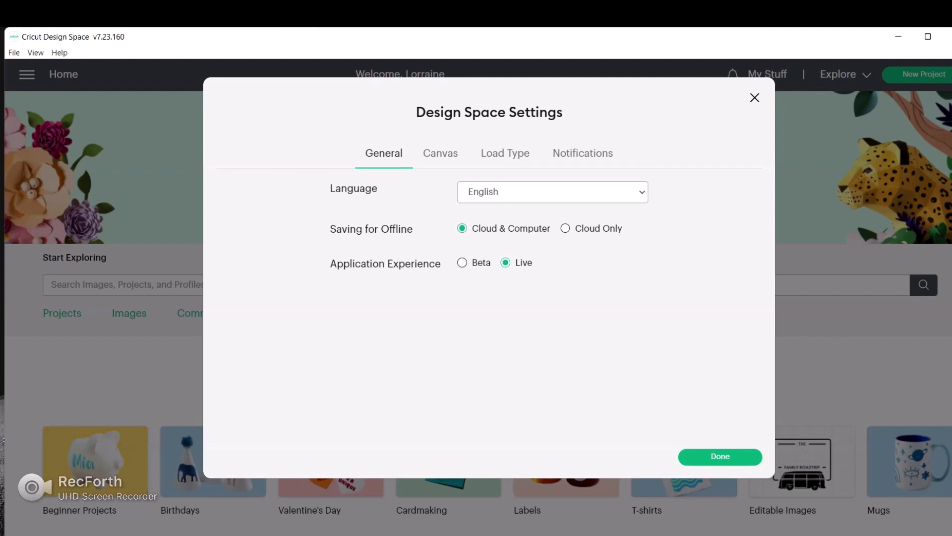
click(441, 153)
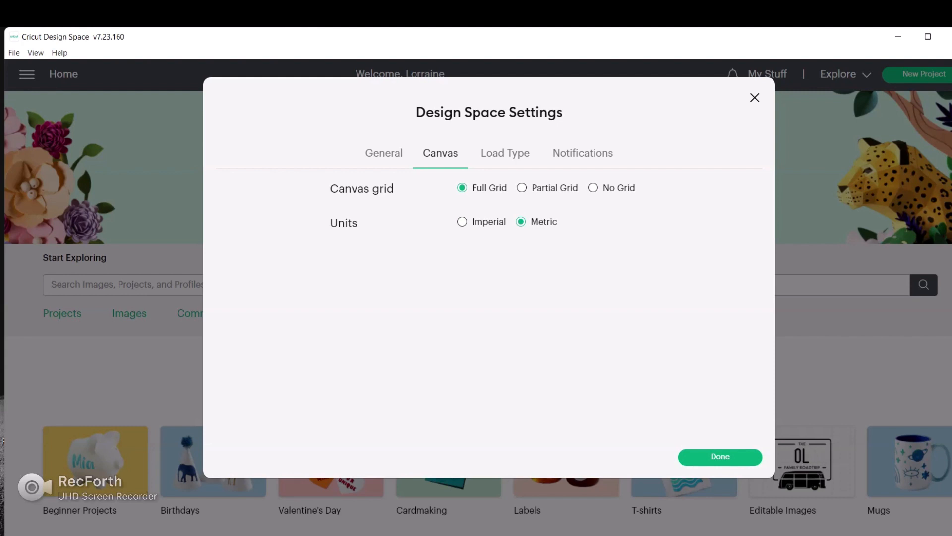
click(505, 153)
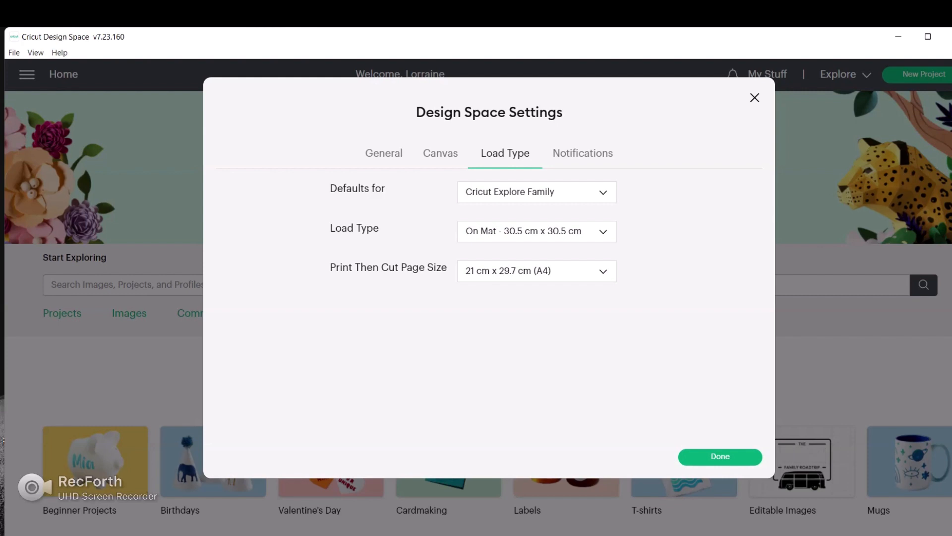
click(583, 153)
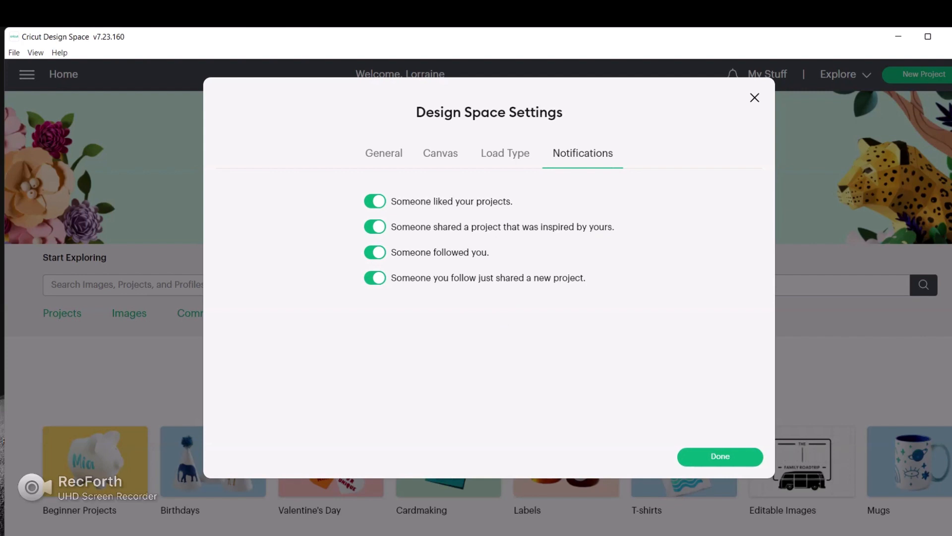
click(720, 456)
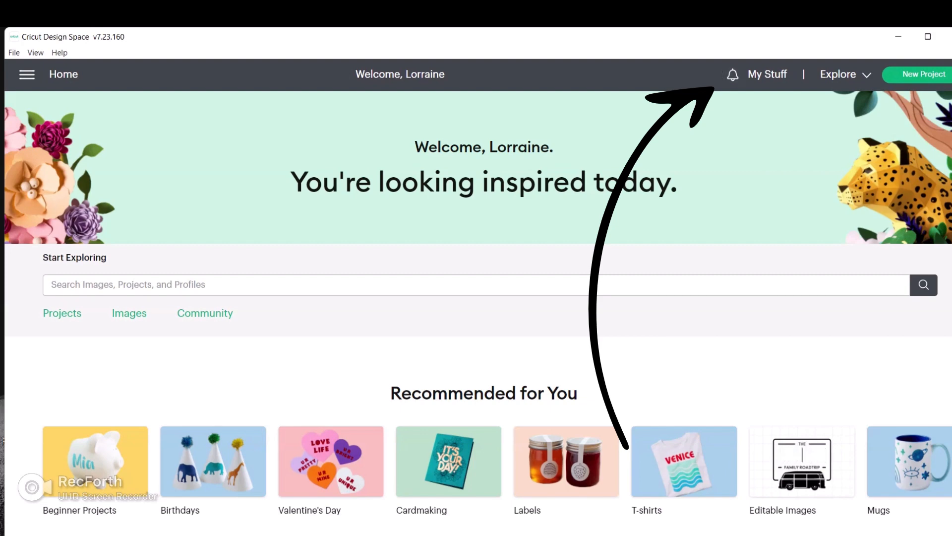
Step: Open the Editable Images category from the home page recommendations and examine its free, Valentine's Day, birthday, team and newlywed designs
scroll(478, 303, down, 3)
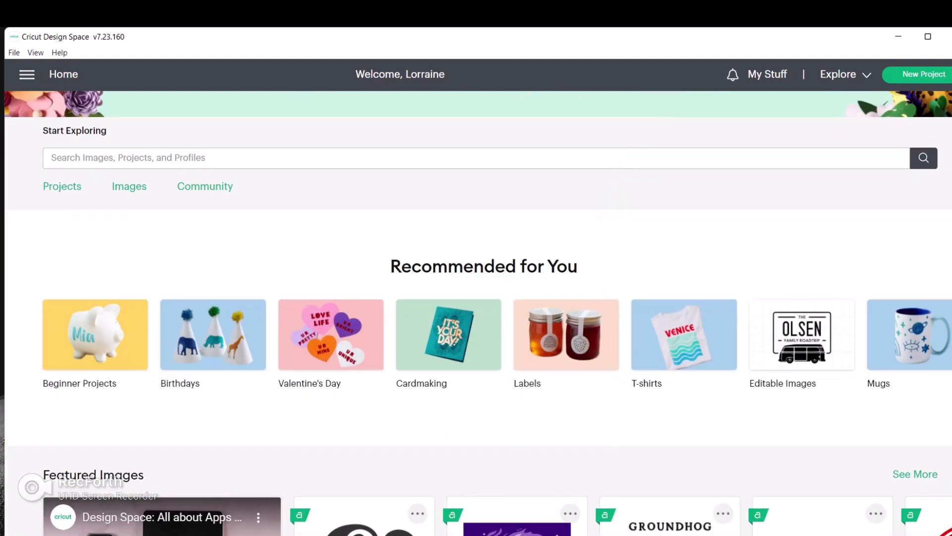
scroll(478, 302, up, 1)
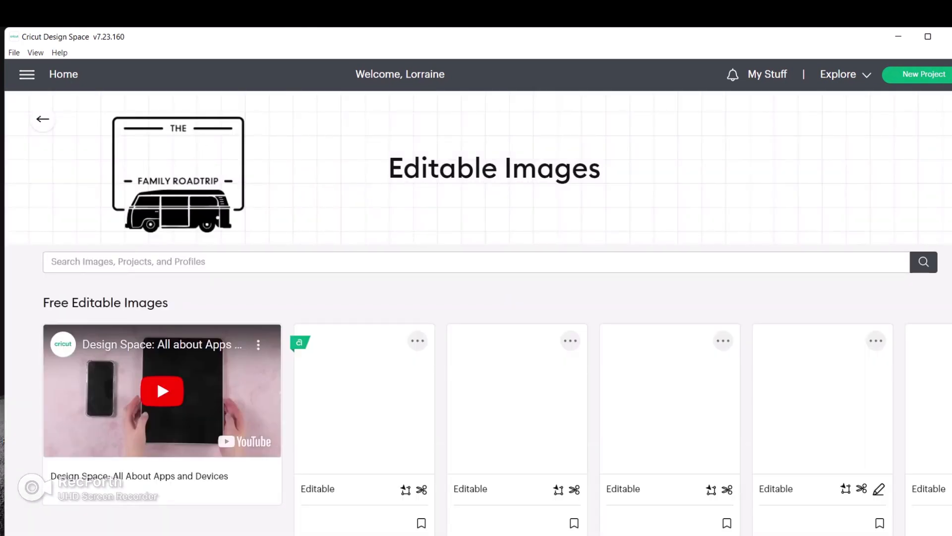
scroll(365, 297, down, 3)
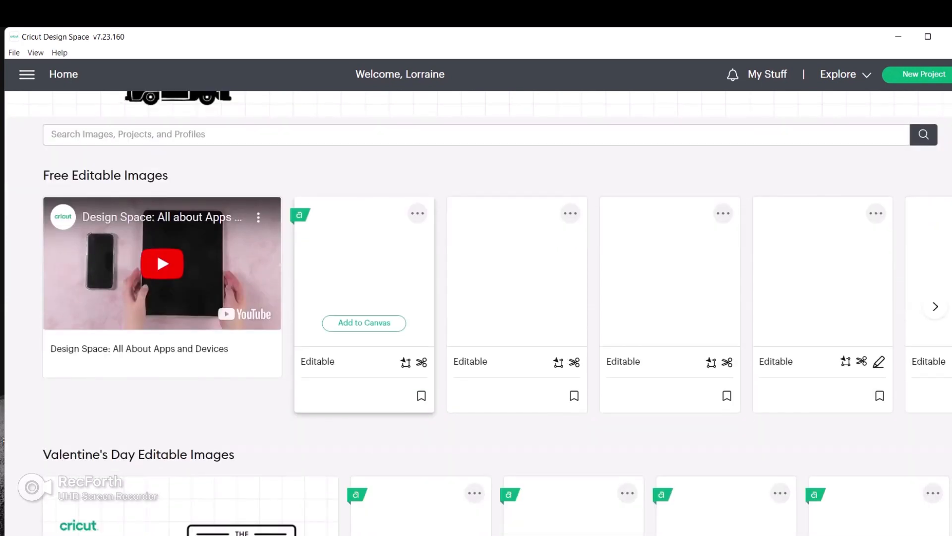
scroll(365, 297, down, 1)
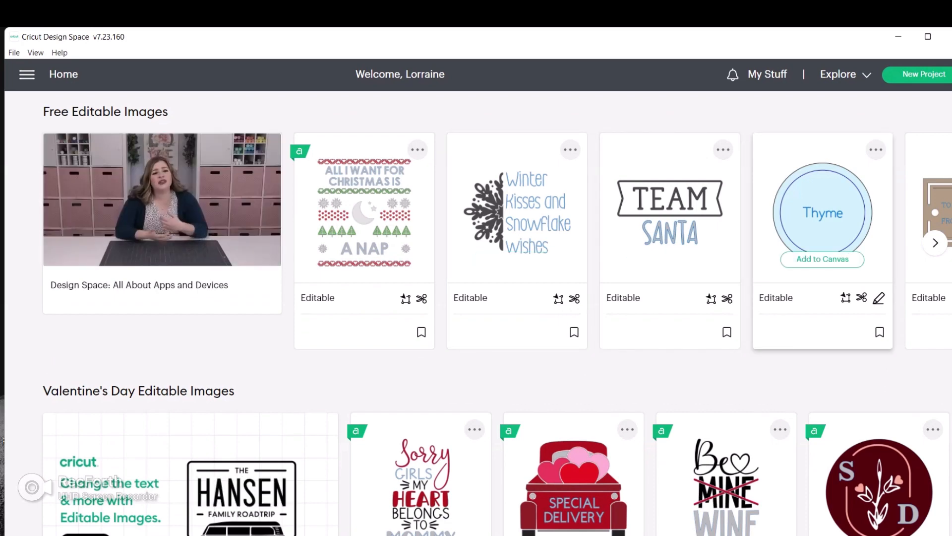
scroll(669, 223, down, 5)
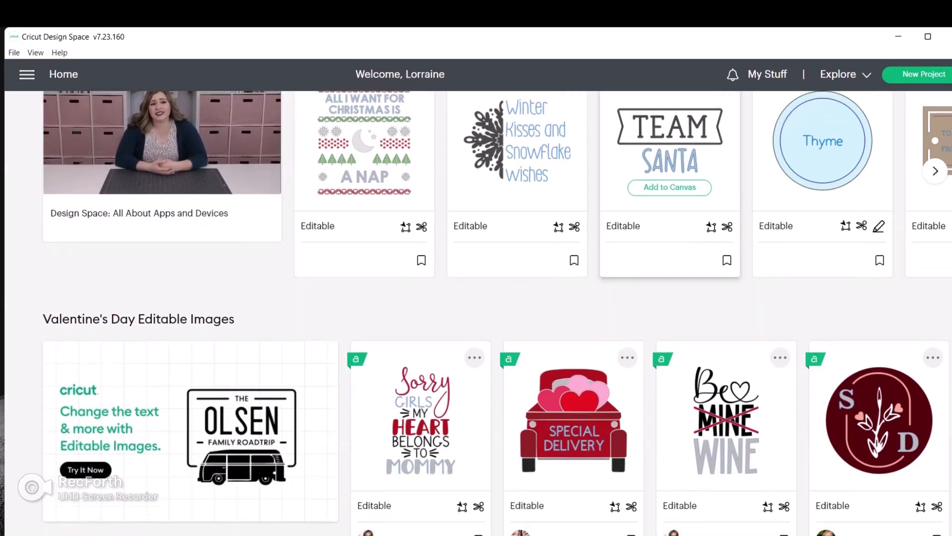
scroll(571, 223, down, 2)
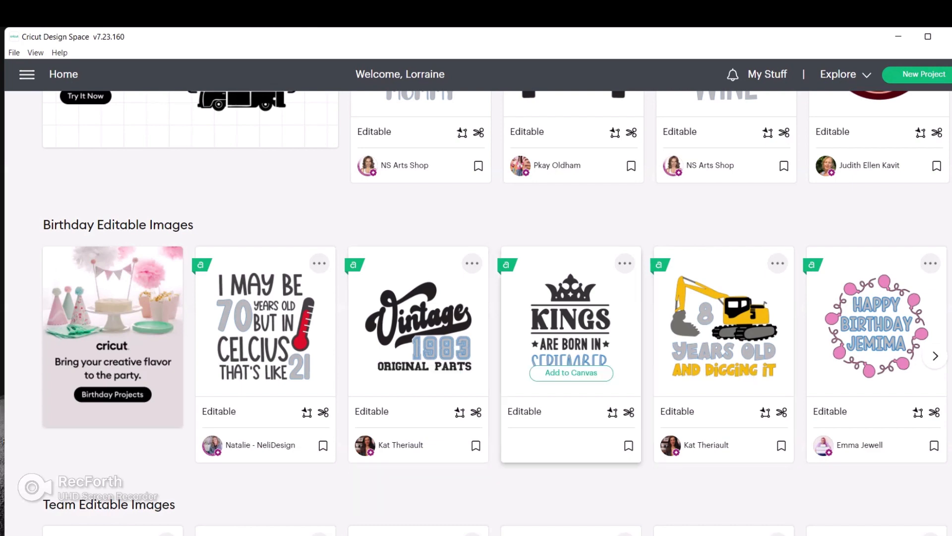
scroll(570, 397, down, 4)
scroll(570, 421, down, 6)
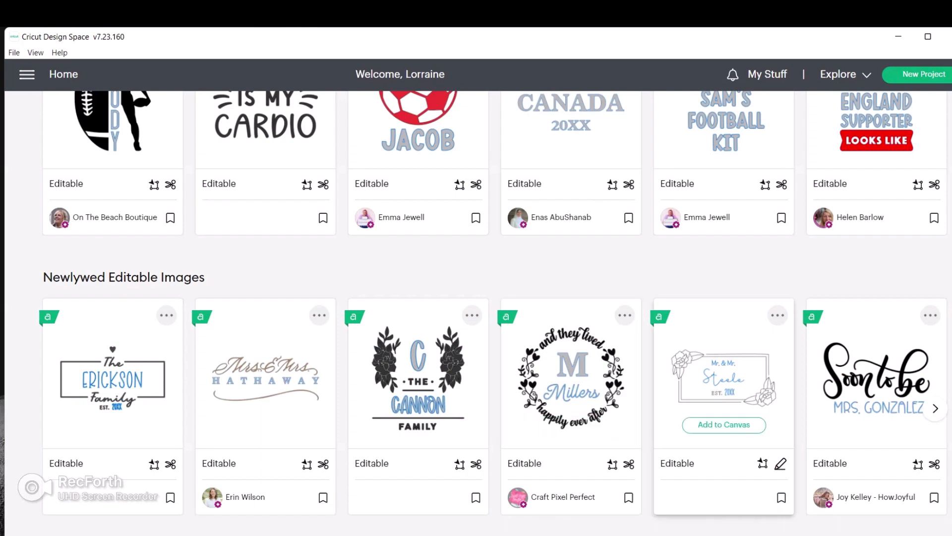
scroll(724, 377, up, 10)
scroll(421, 308, up, 4)
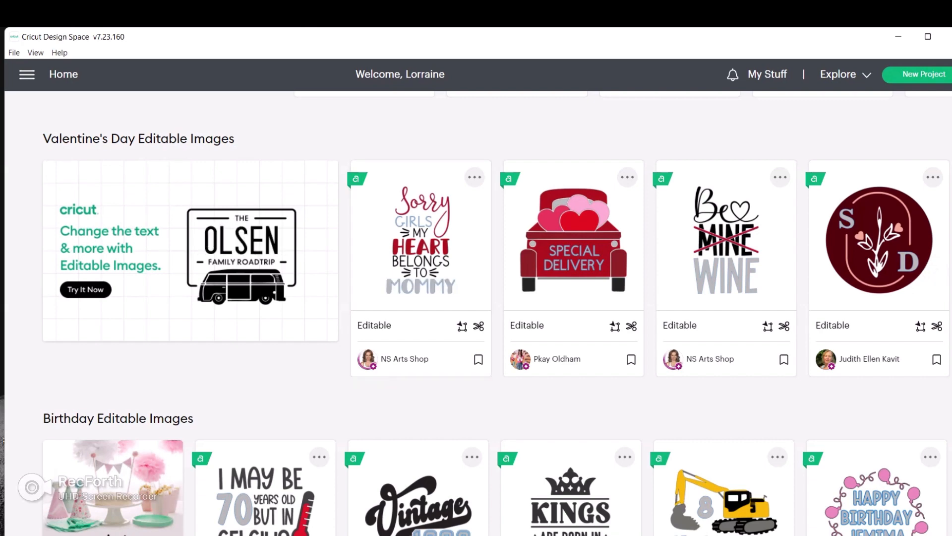
scroll(476, 312, up, 5)
Step: Return to the home page and examine the Featured Images, Trending on Social and Recent Community Projects sections
click(27, 75)
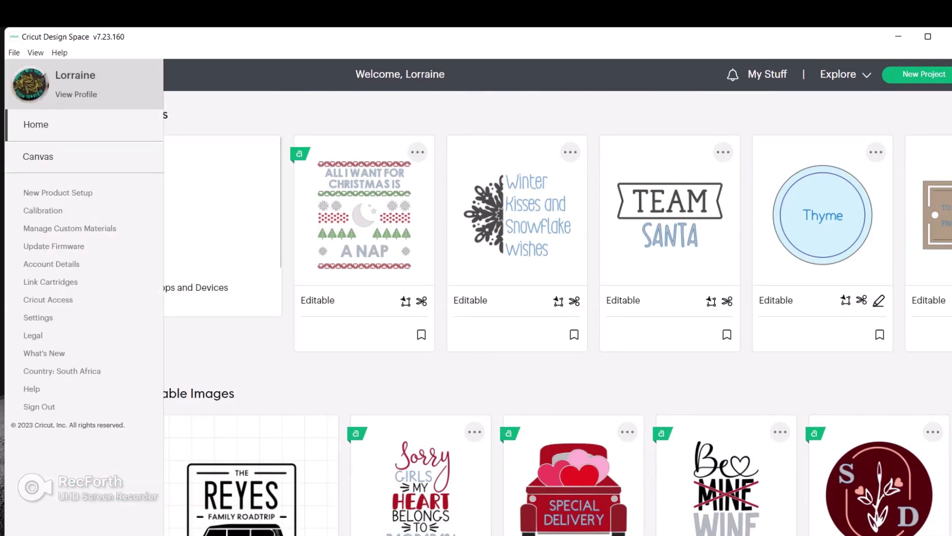
click(36, 125)
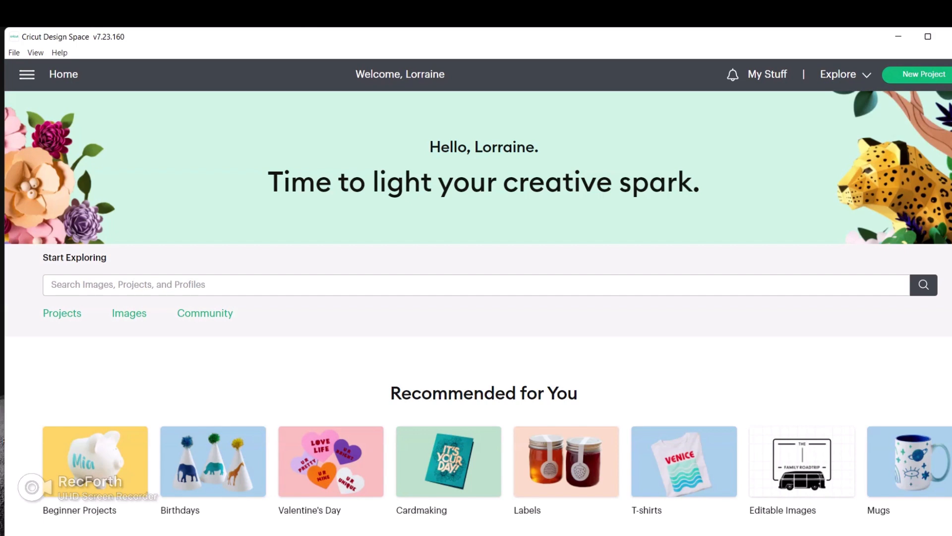
scroll(478, 298, down, 3)
scroll(365, 248, down, 8)
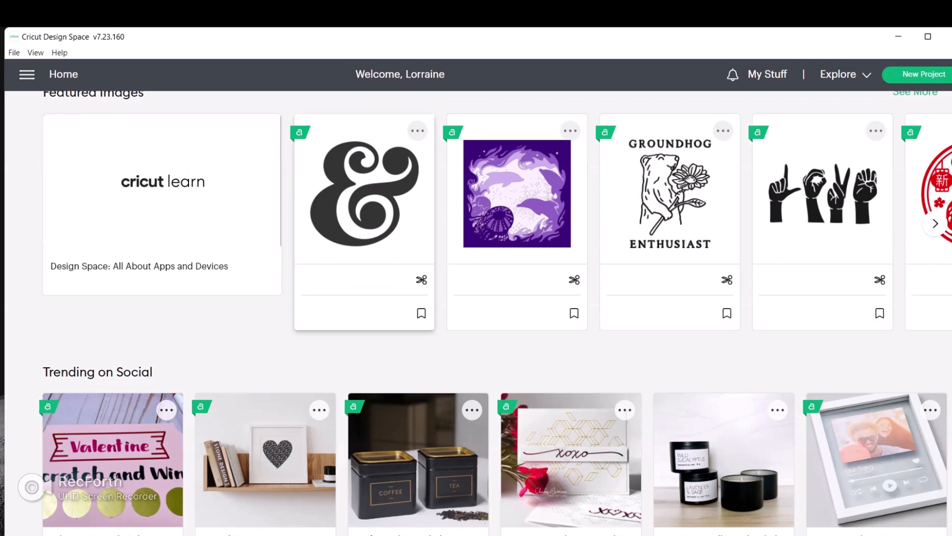
scroll(365, 223, down, 1)
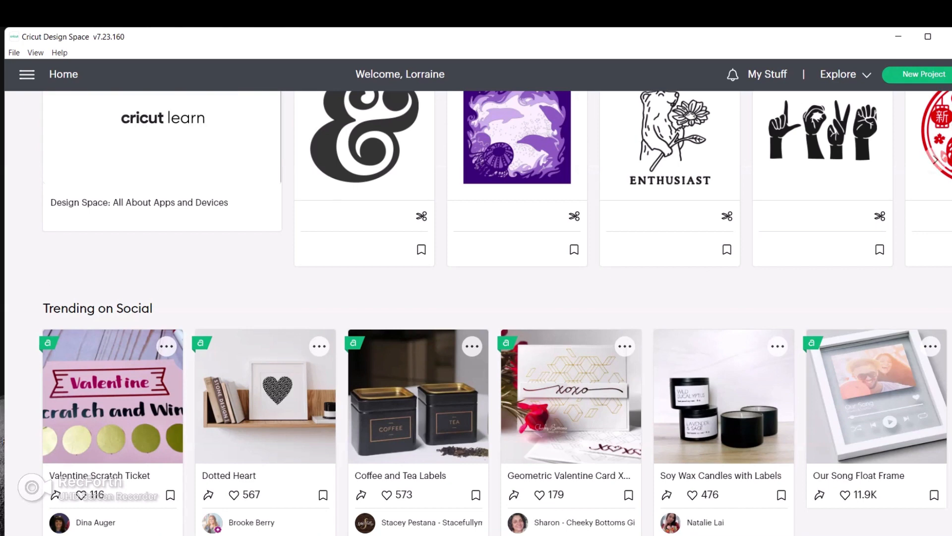
scroll(495, 313, down, 2)
scroll(495, 313, down, 2)
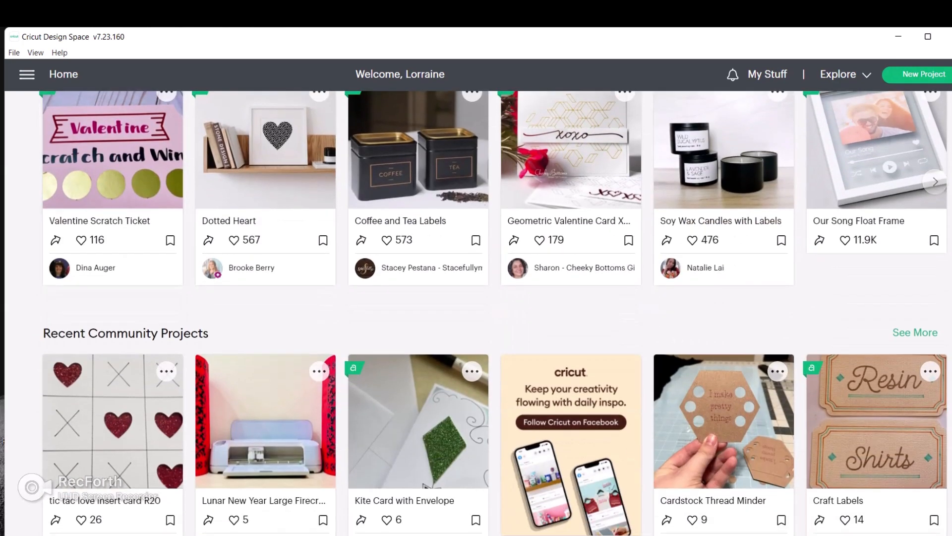
scroll(476, 318, down, 1)
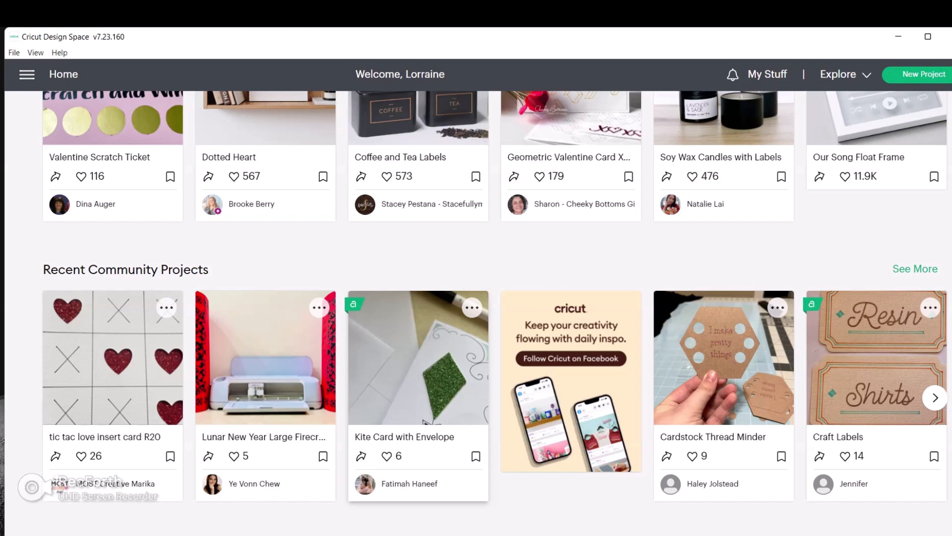
Step: Examine the home page's Layered Paper Shadow Boxes, The Best Birthday, The Contributing Artists and seasonal project sections
scroll(418, 387, down, 5)
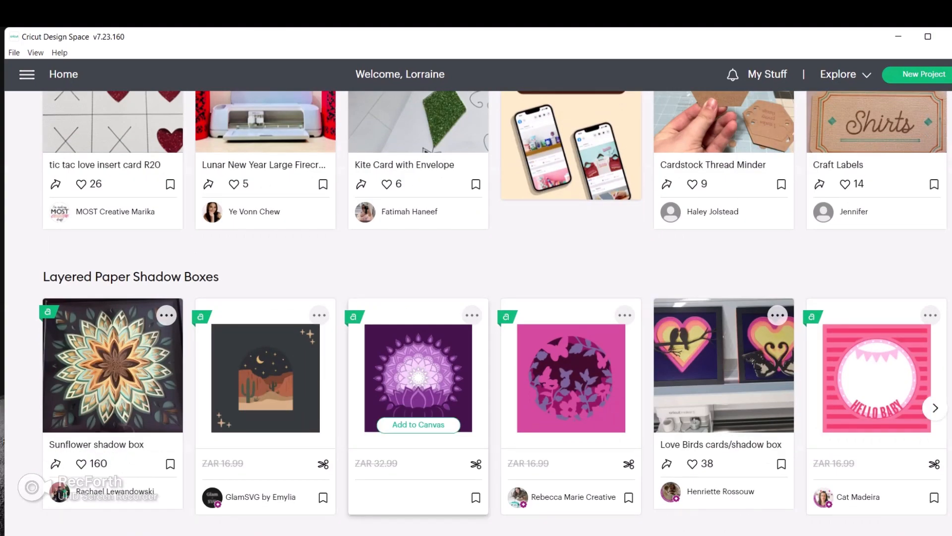
scroll(418, 387, down, 10)
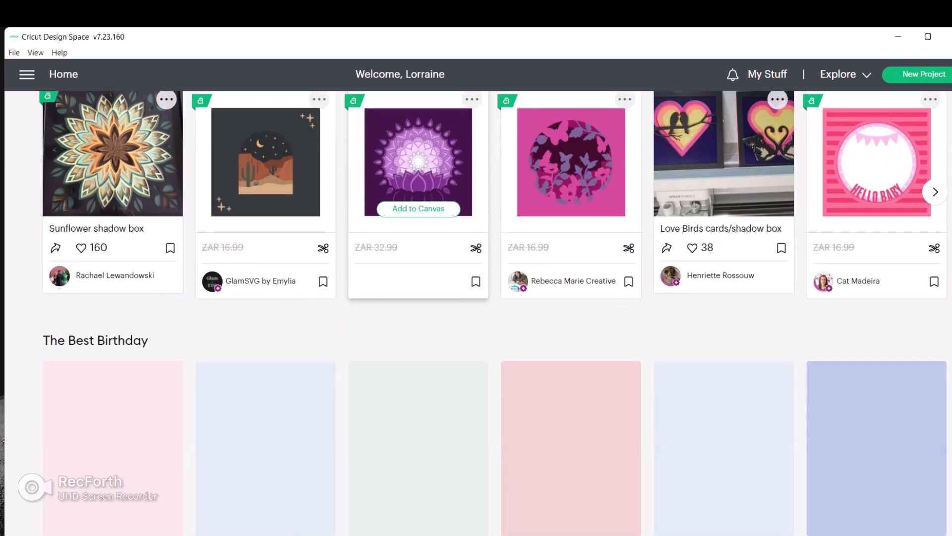
scroll(418, 387, up, 4)
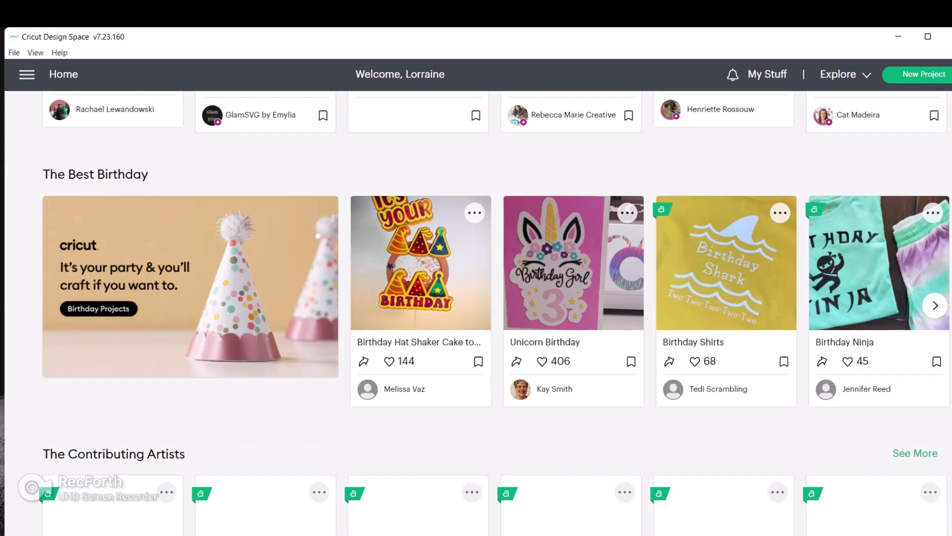
scroll(476, 307, down, 1)
scroll(476, 308, down, 10)
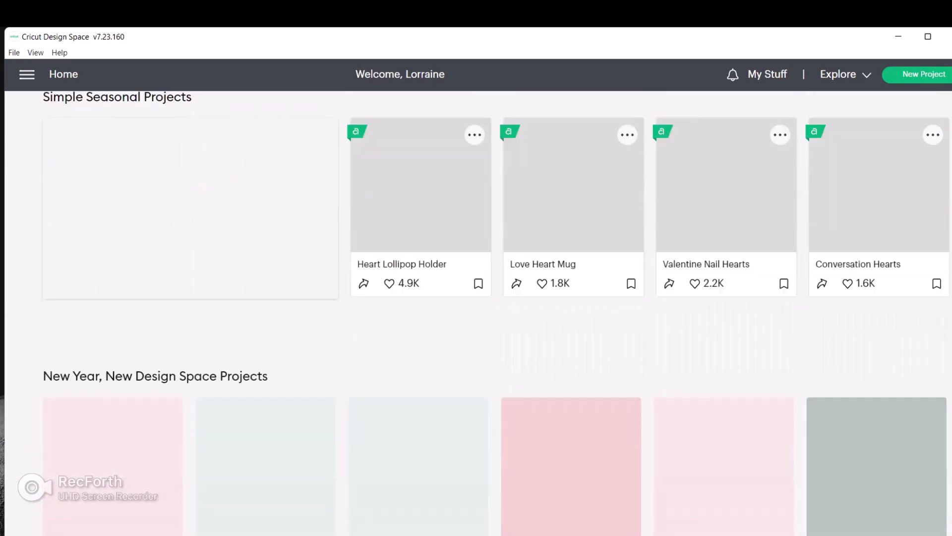
scroll(476, 307, down, 5)
scroll(476, 308, up, 10)
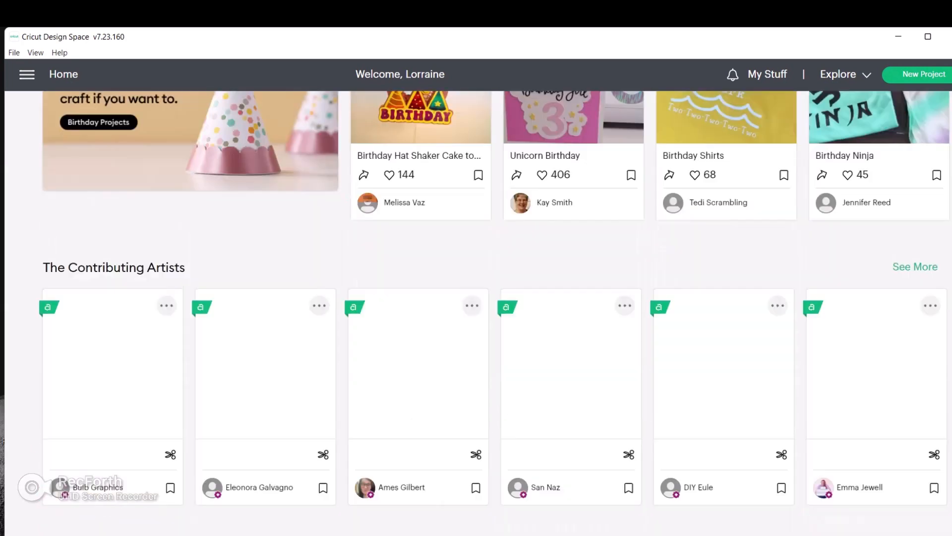
scroll(476, 307, down, 10)
scroll(476, 308, up, 5)
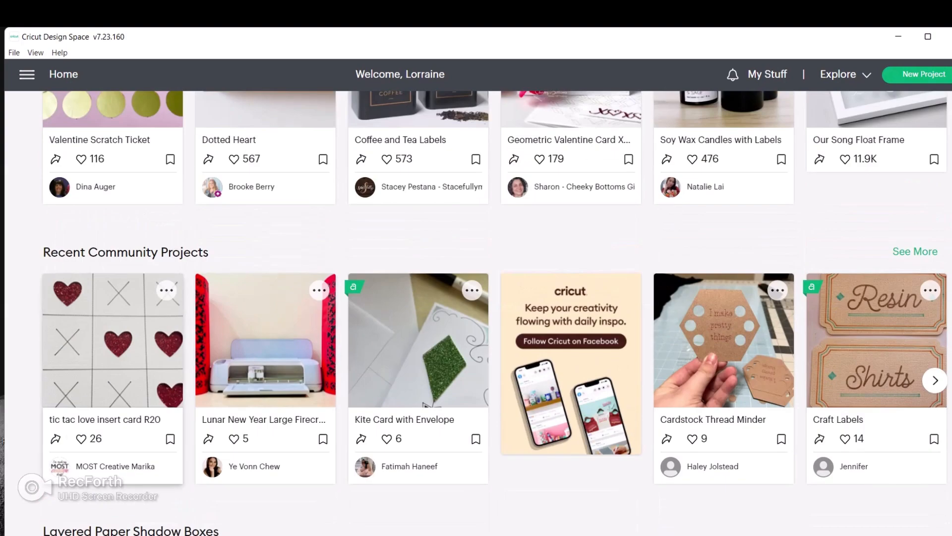
scroll(476, 308, up, 10)
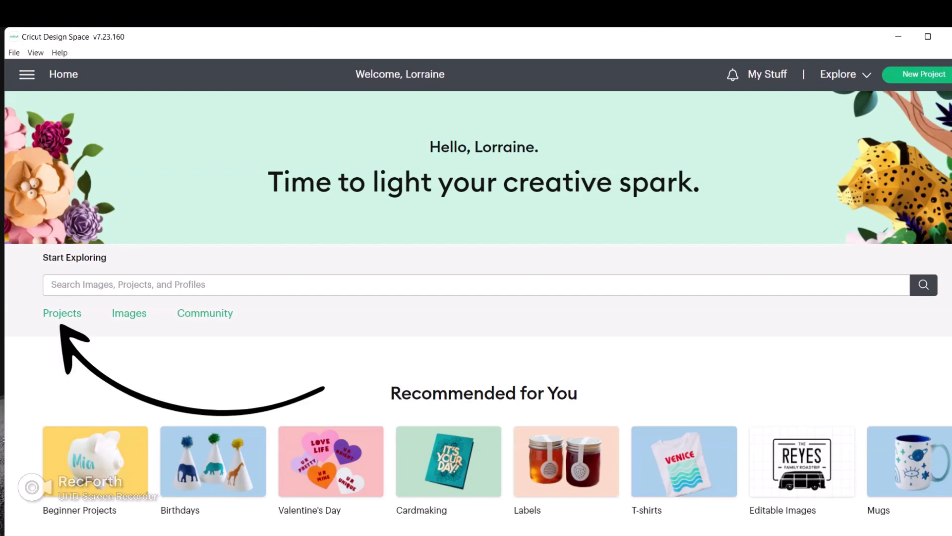
Step: View the Cricut Projects collection, return to the home page and browse the Community projects
click(62, 313)
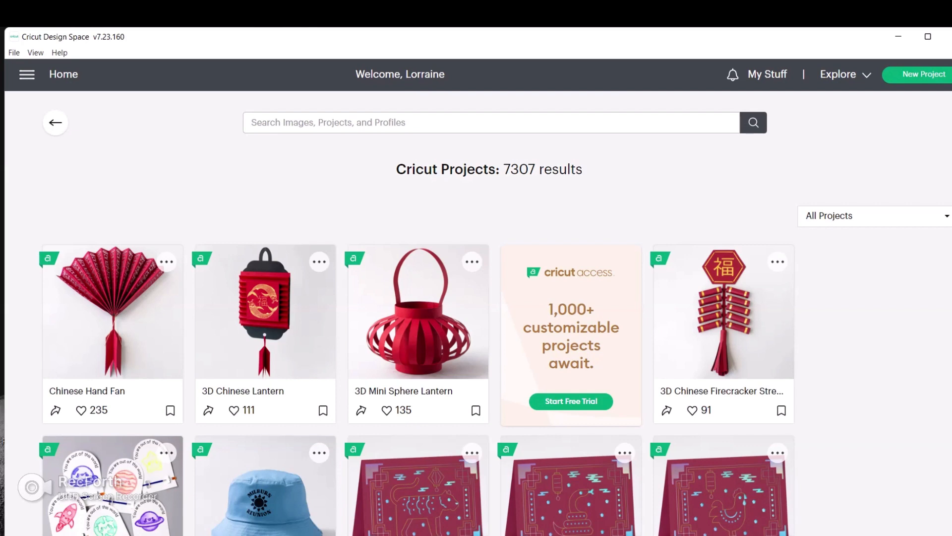
click(55, 123)
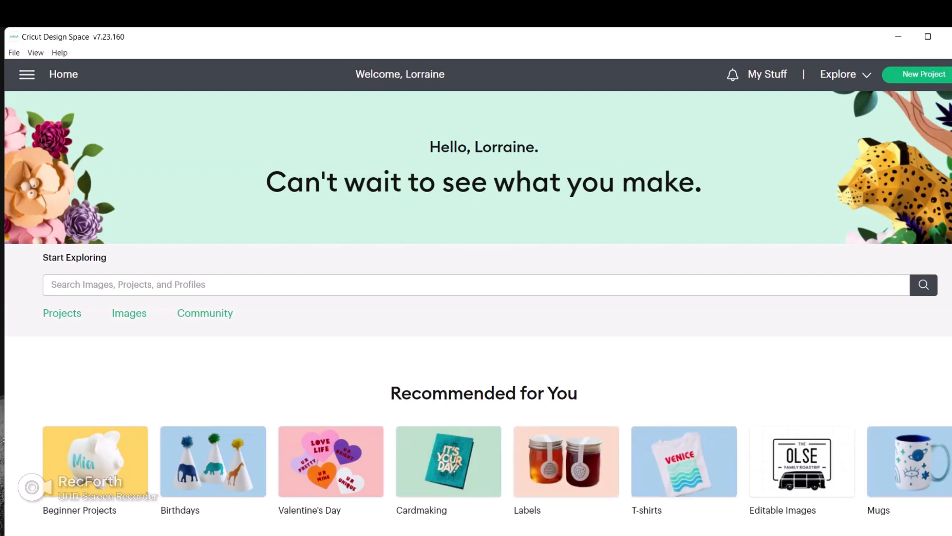
click(205, 312)
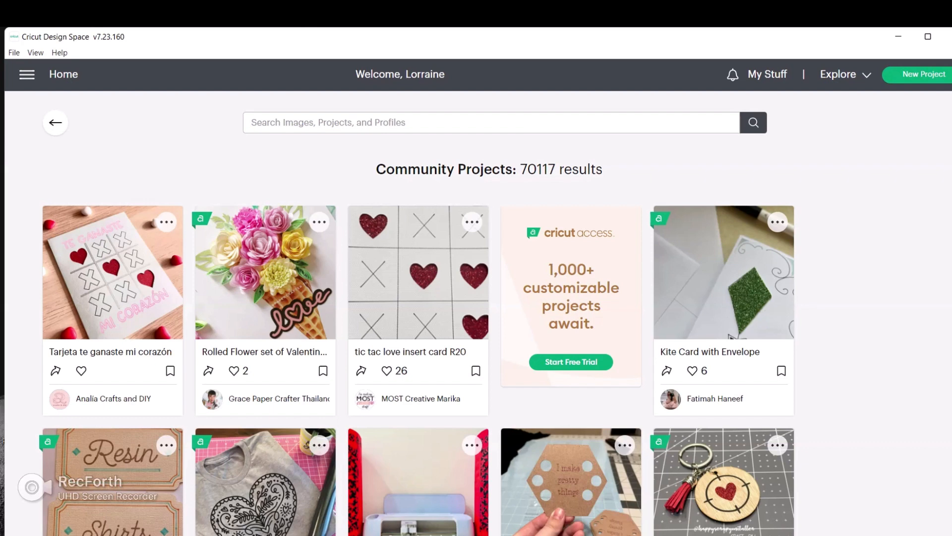
scroll(418, 370, down, 2)
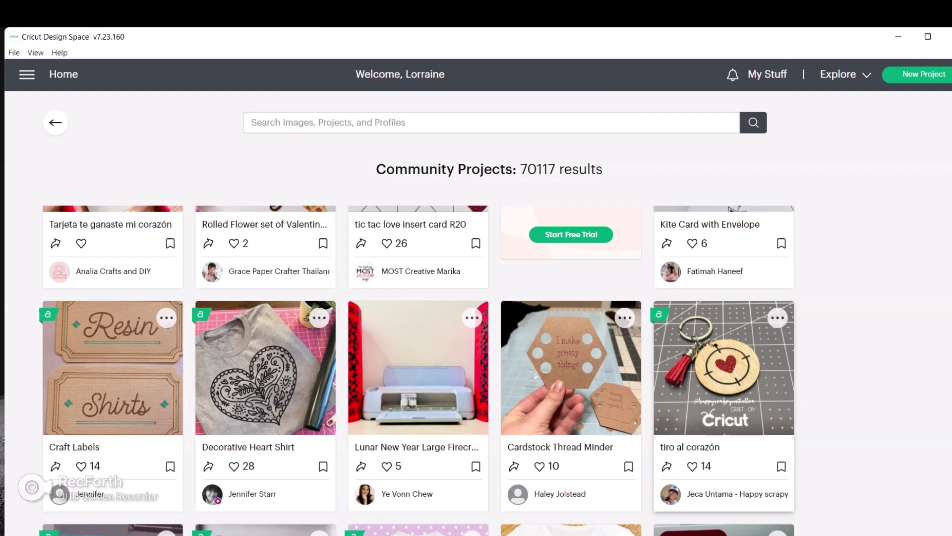
scroll(418, 371, down, 5)
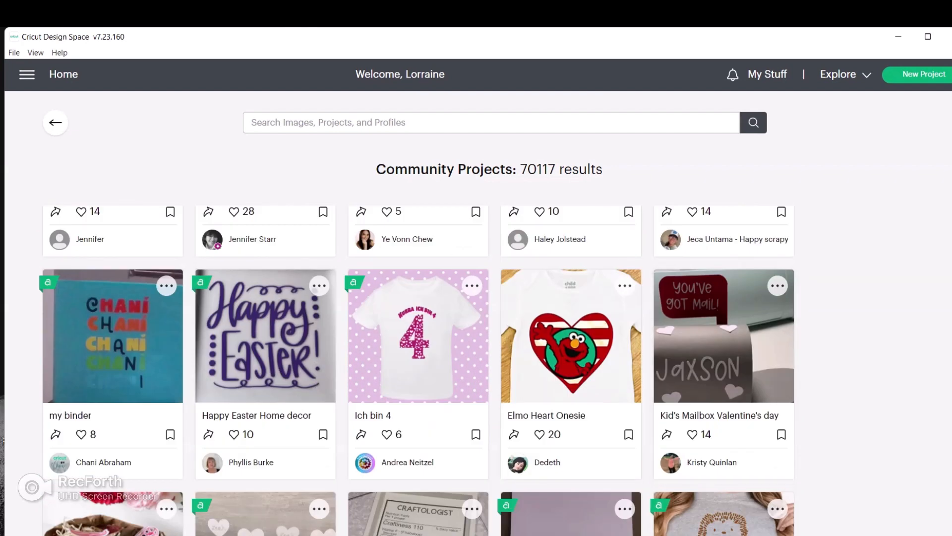
scroll(418, 371, down, 3)
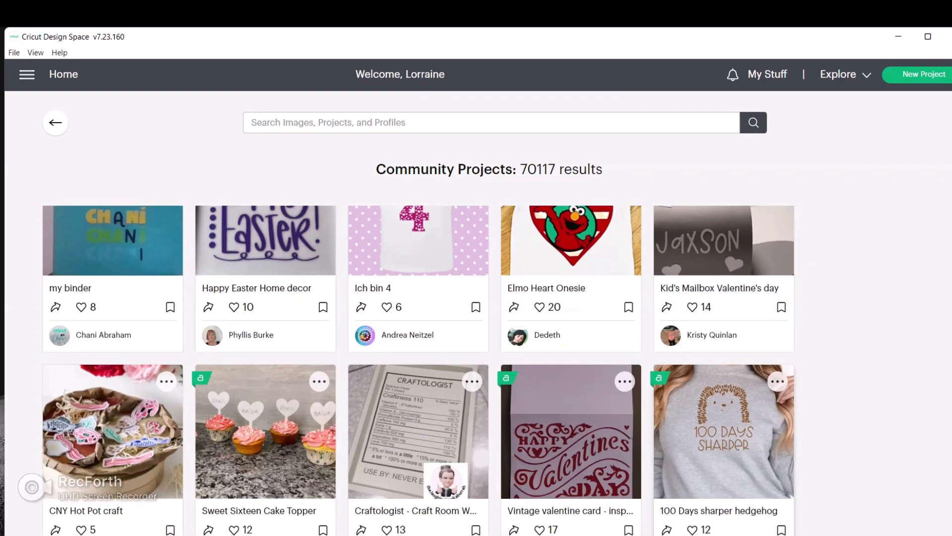
scroll(418, 370, down, 3)
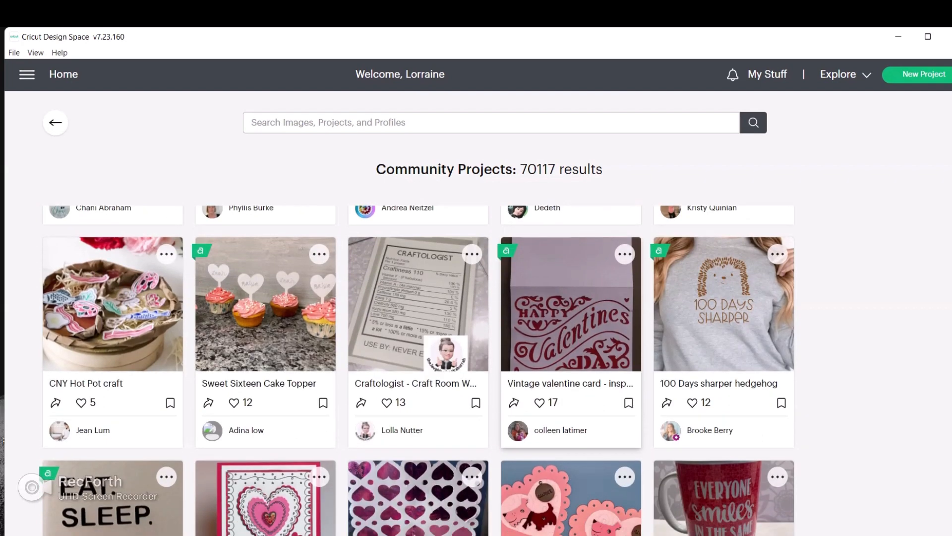
scroll(418, 370, down, 3)
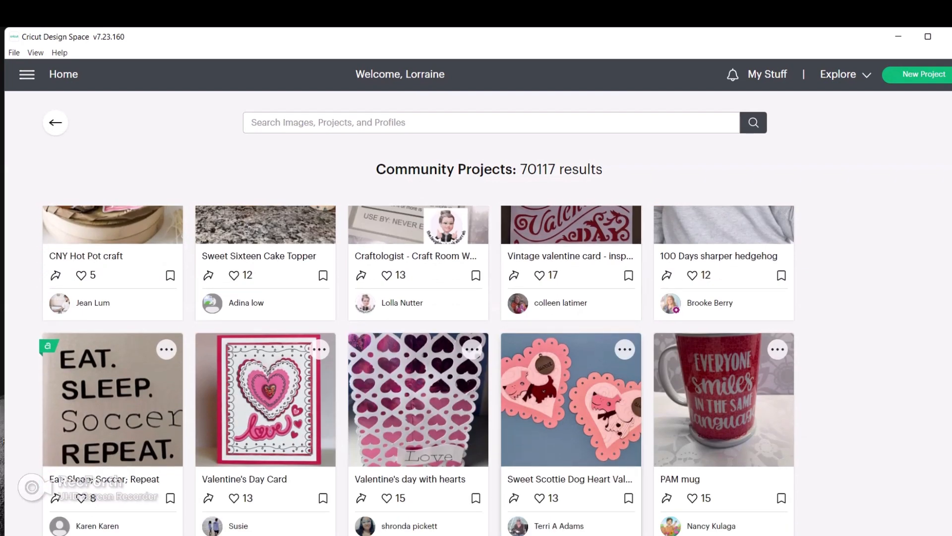
Step: Look through further Community Projects and return to the start of the collection
scroll(418, 371, down, 3)
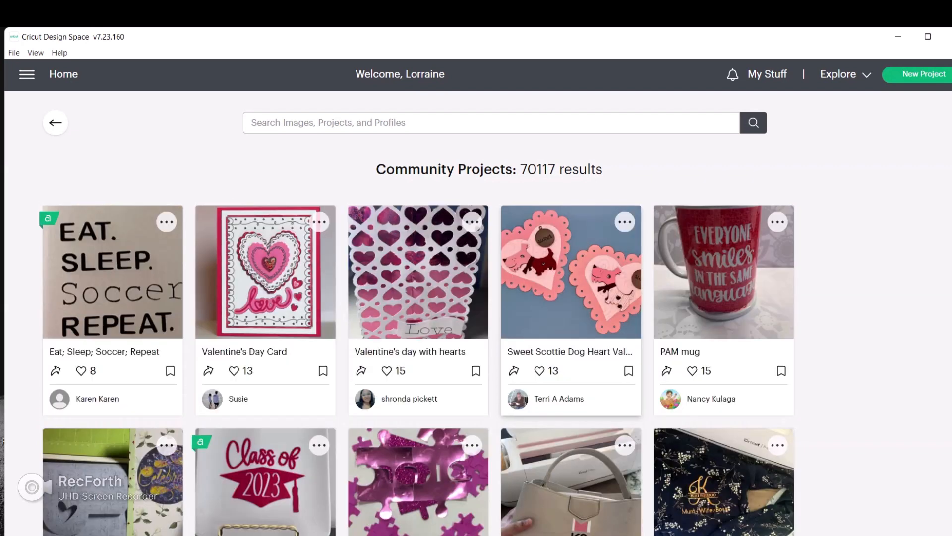
scroll(418, 371, down, 3)
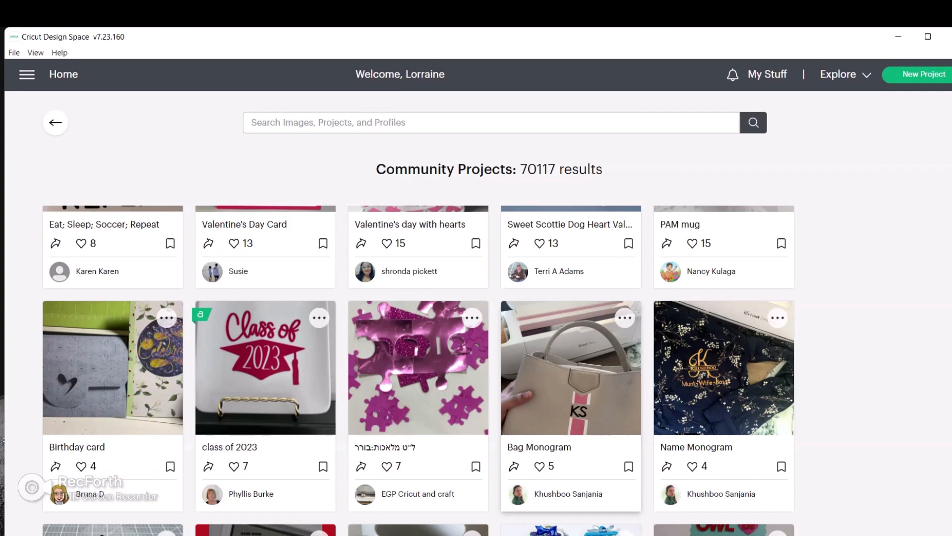
scroll(570, 371, up, 15)
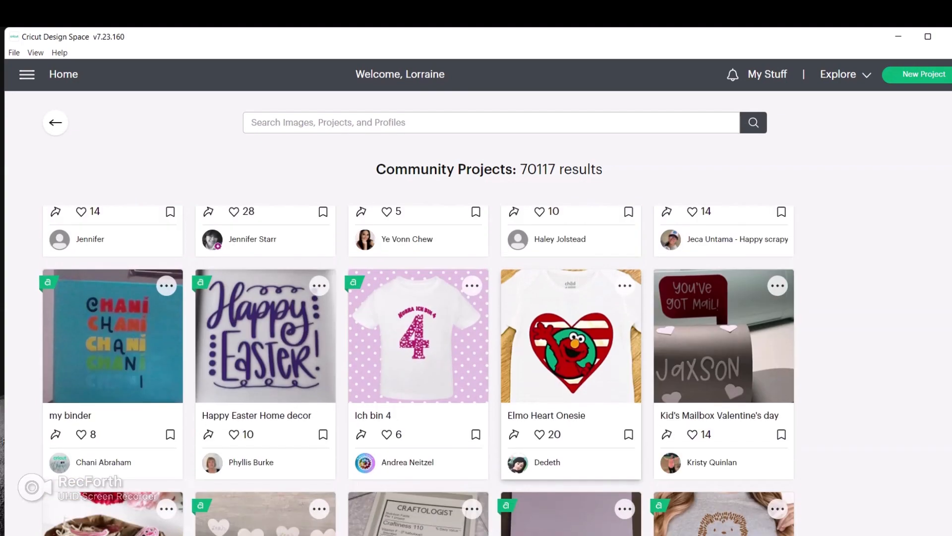
scroll(570, 372, up, 10)
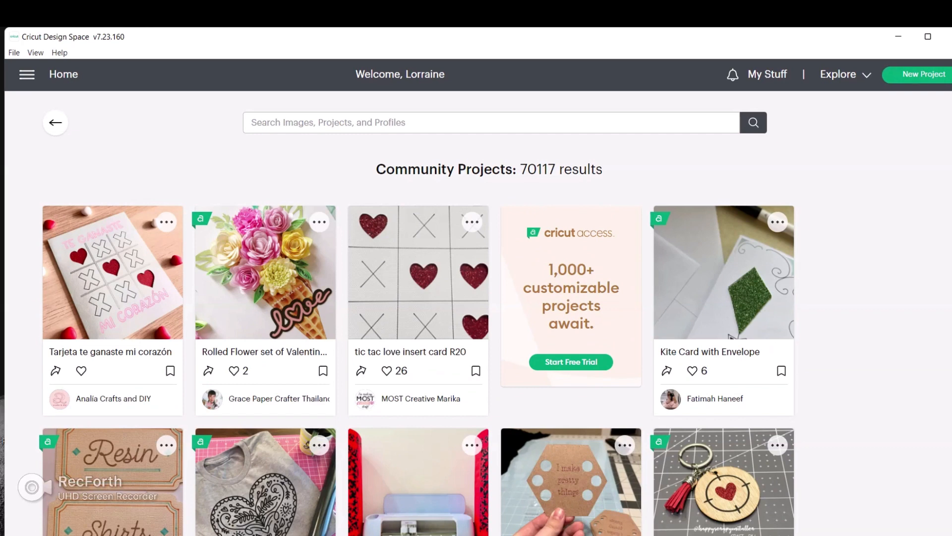
Step: Start a new project and browse the available canvas templates
click(924, 74)
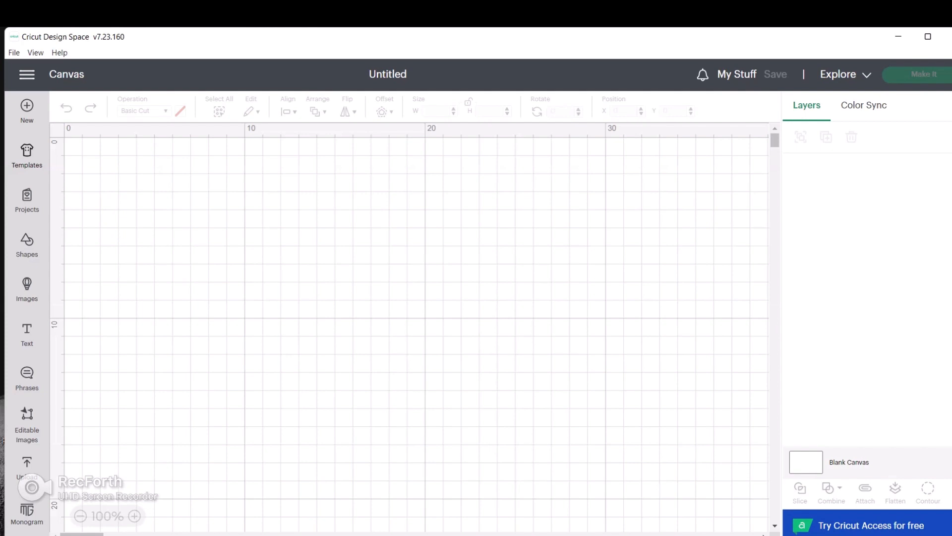
click(27, 157)
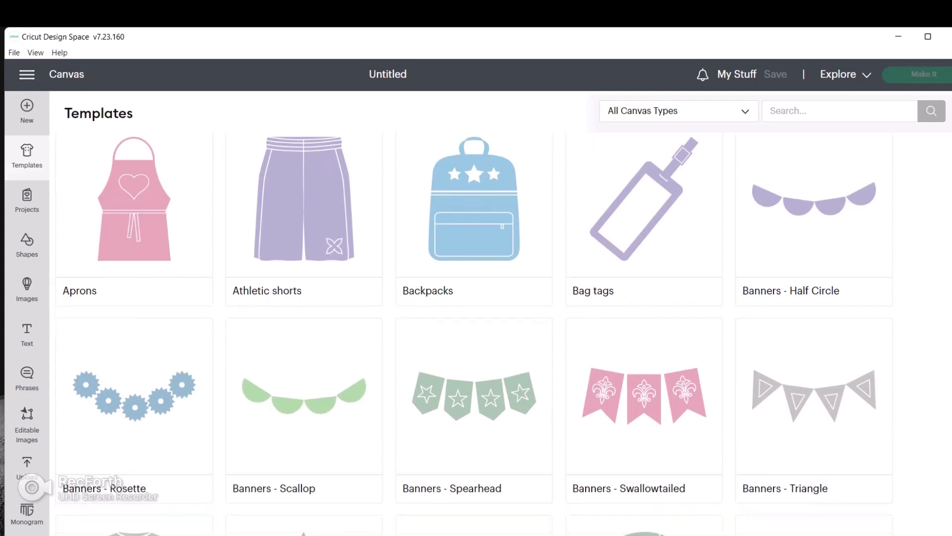
scroll(474, 335, down, 10)
scroll(475, 335, down, 10)
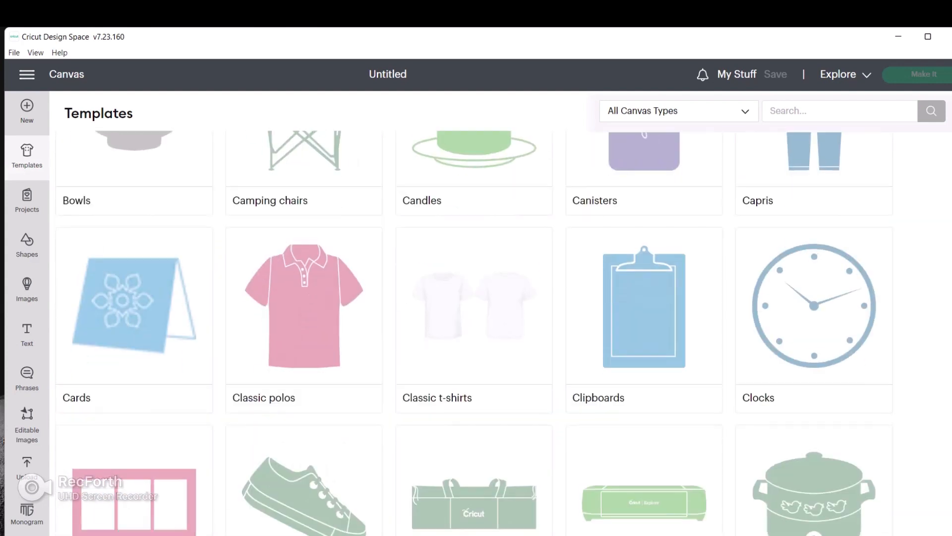
scroll(475, 335, down, 10)
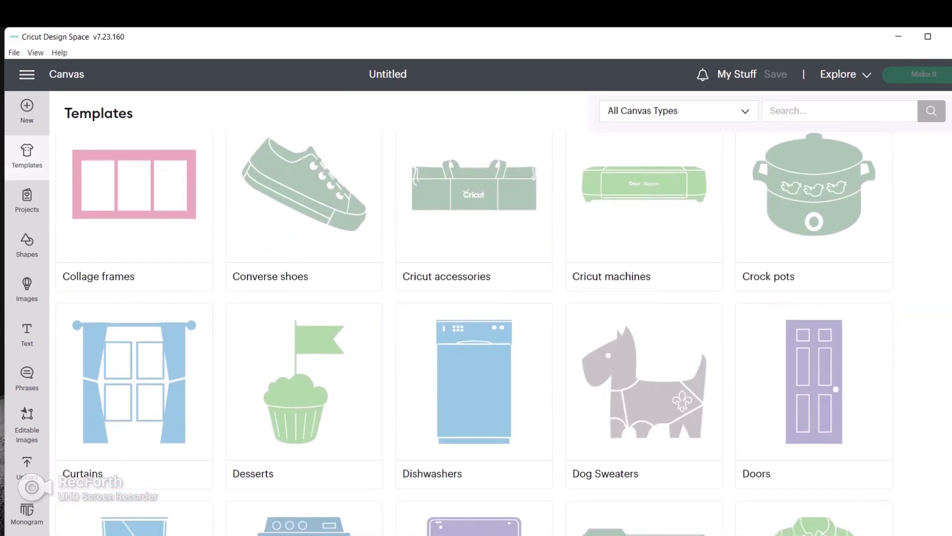
scroll(474, 336, down, 3)
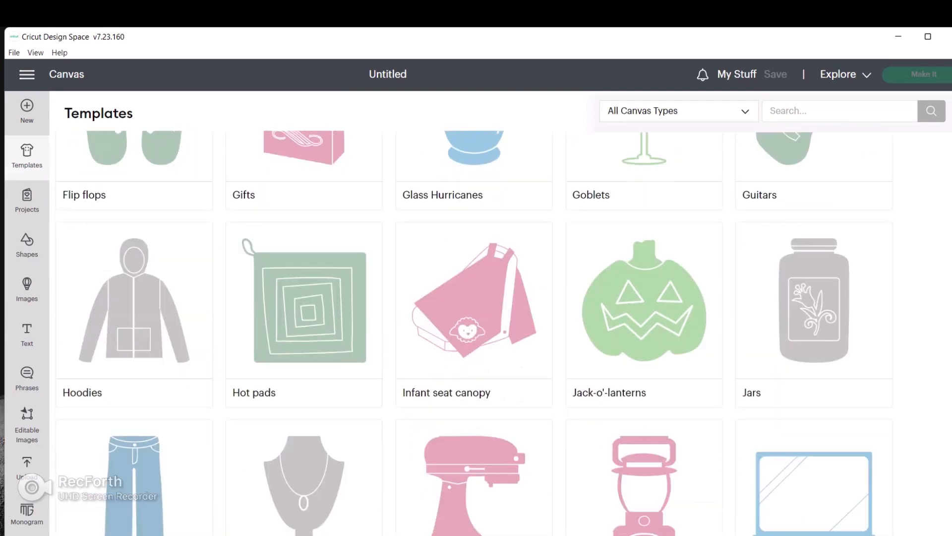
scroll(473, 332, up, 15)
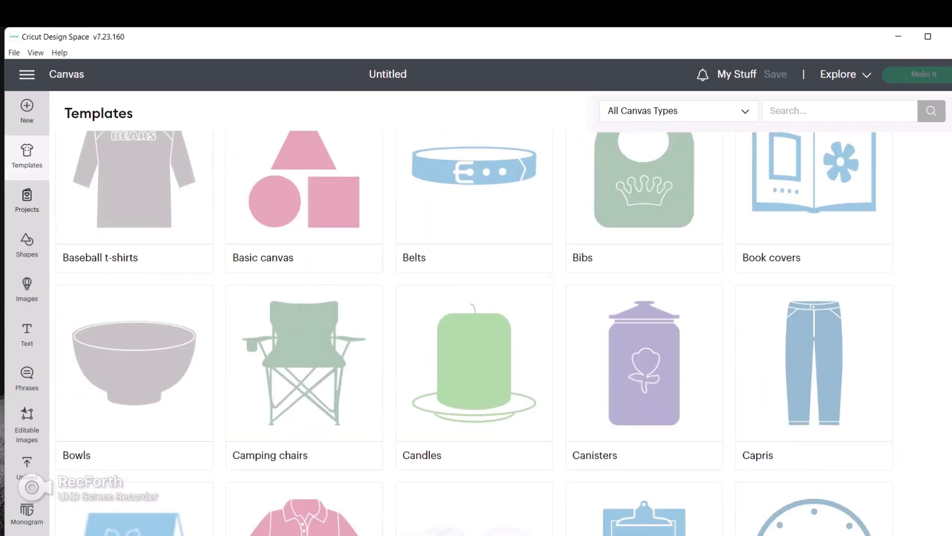
Step: Open the canvas's Projects library and examine its full list of project categories
click(27, 201)
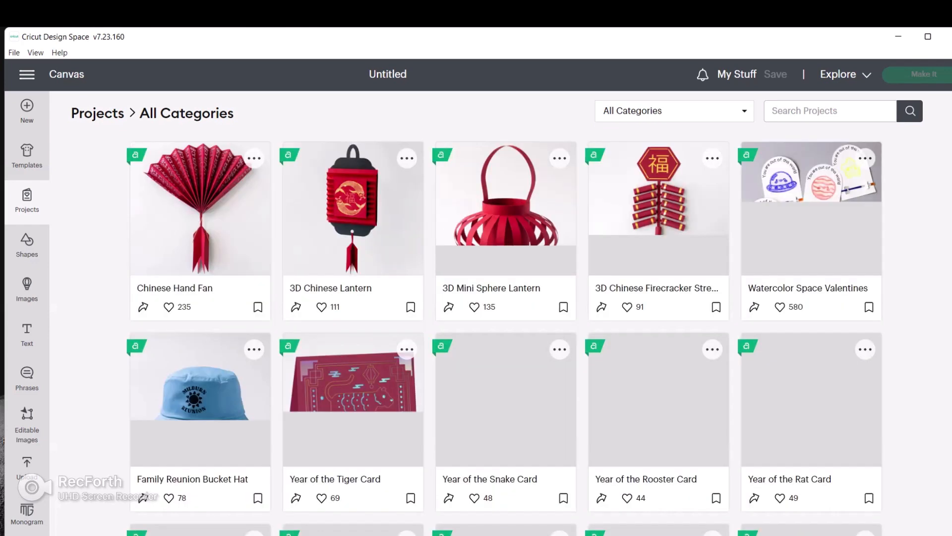
click(675, 112)
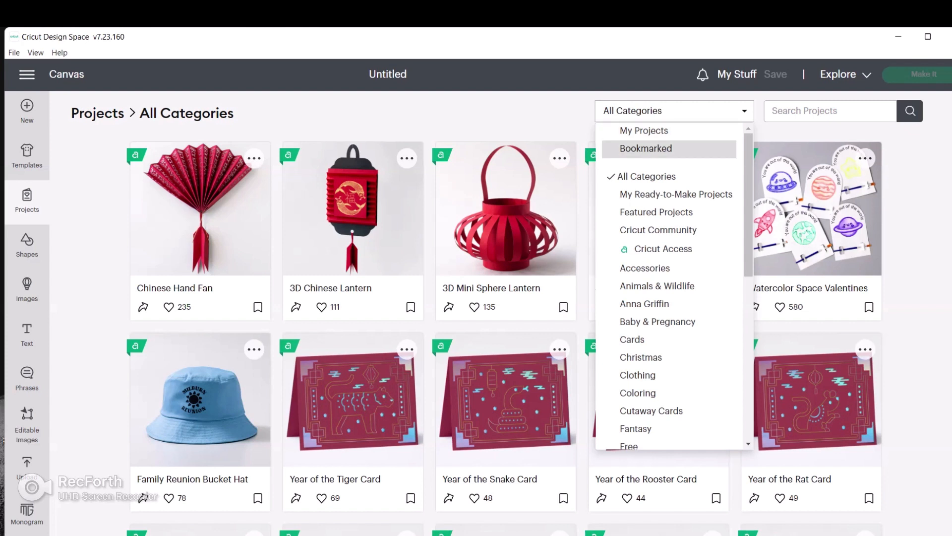
scroll(645, 204, down, 1)
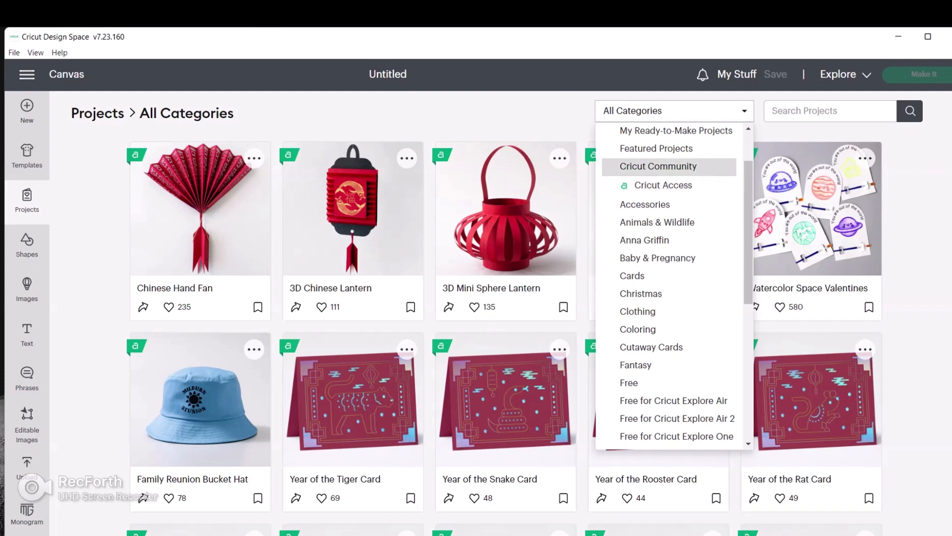
scroll(669, 166, down, 10)
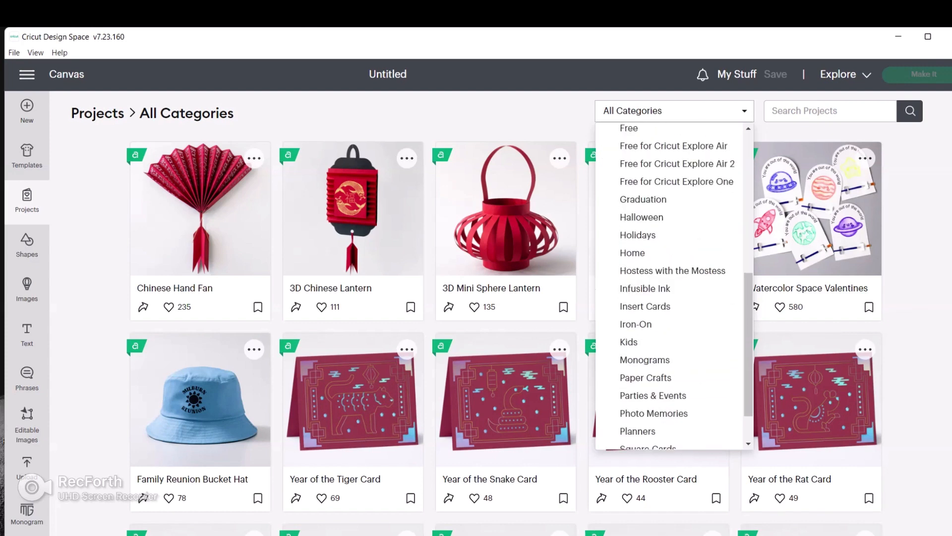
scroll(669, 159, up, 5)
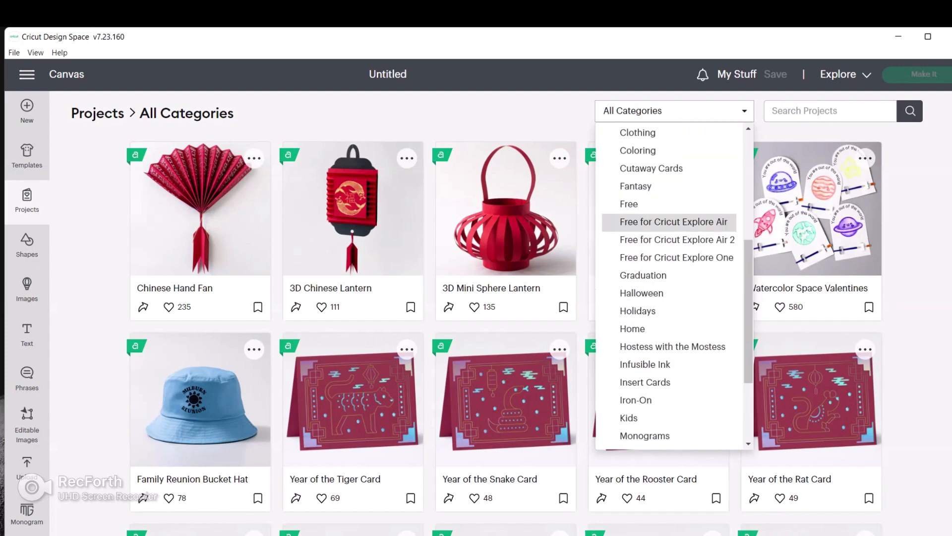
scroll(669, 166, up, 5)
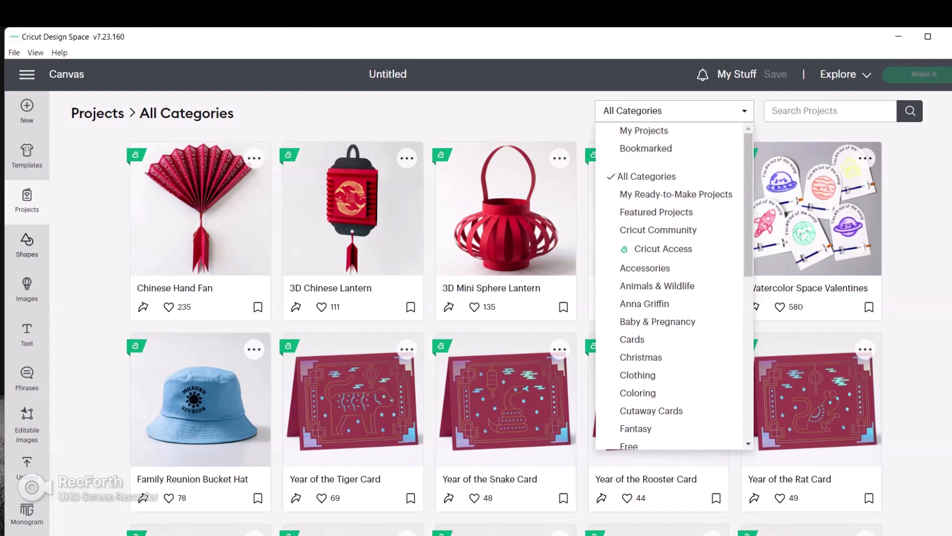
Step: Examine the free shapes and the shapes included with the Cricut Access subscription
click(27, 244)
scroll(169, 318, down, 5)
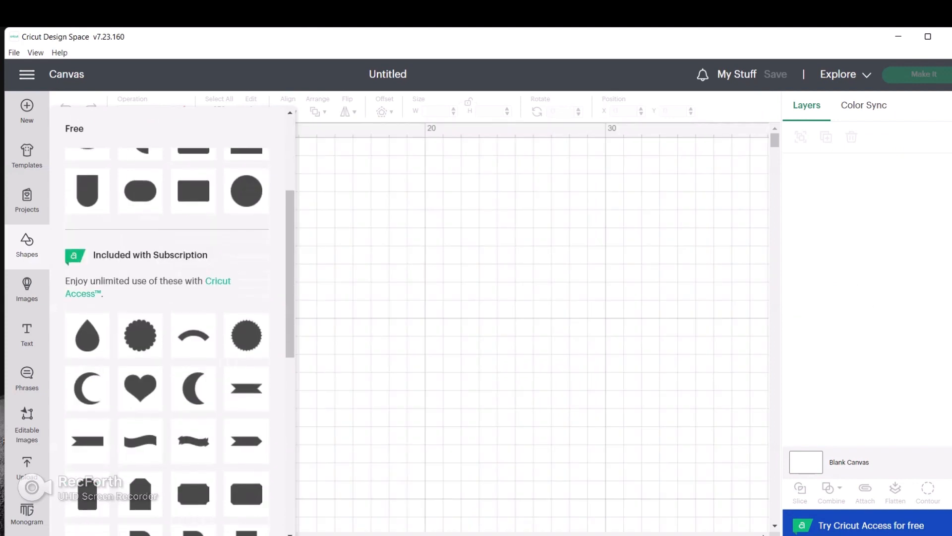
scroll(194, 317, up, 5)
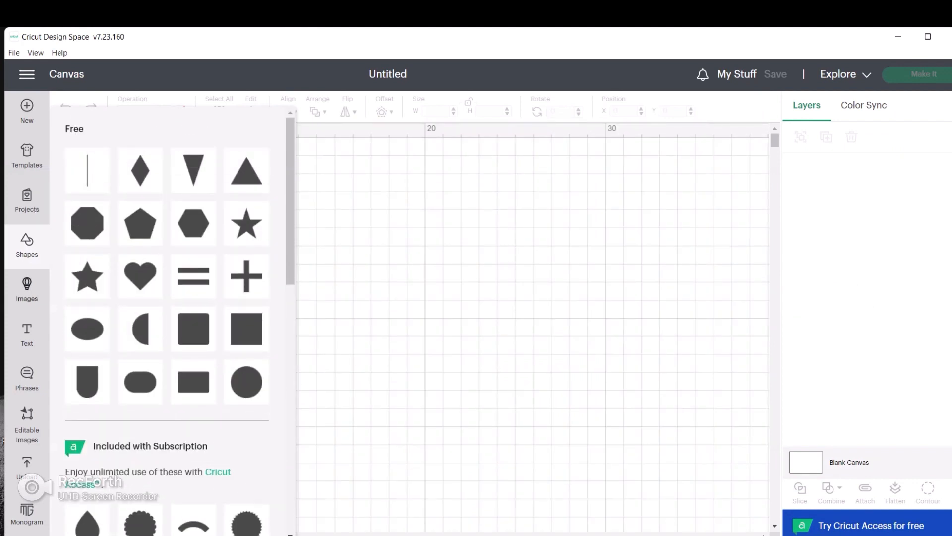
Step: View the categories of the Cricut image library and add a default text object to the canvas
click(27, 289)
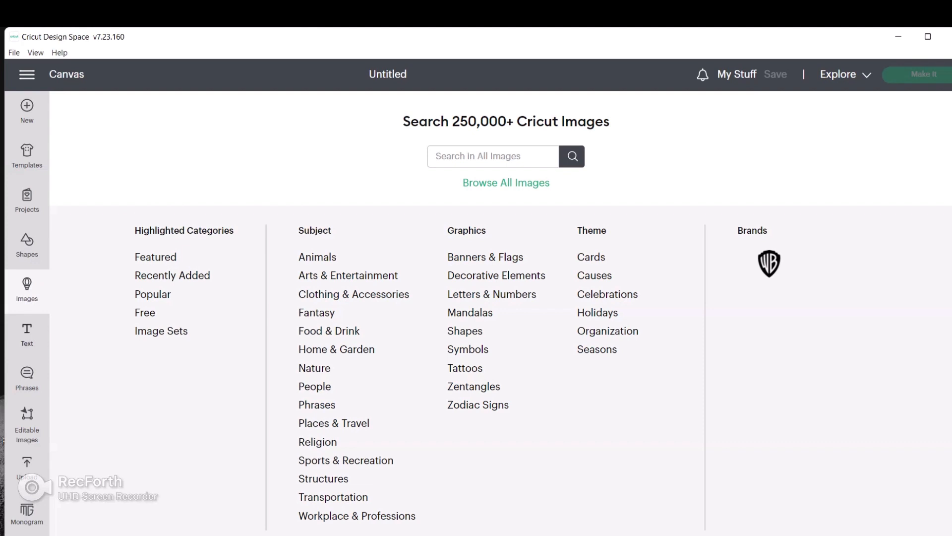
click(27, 335)
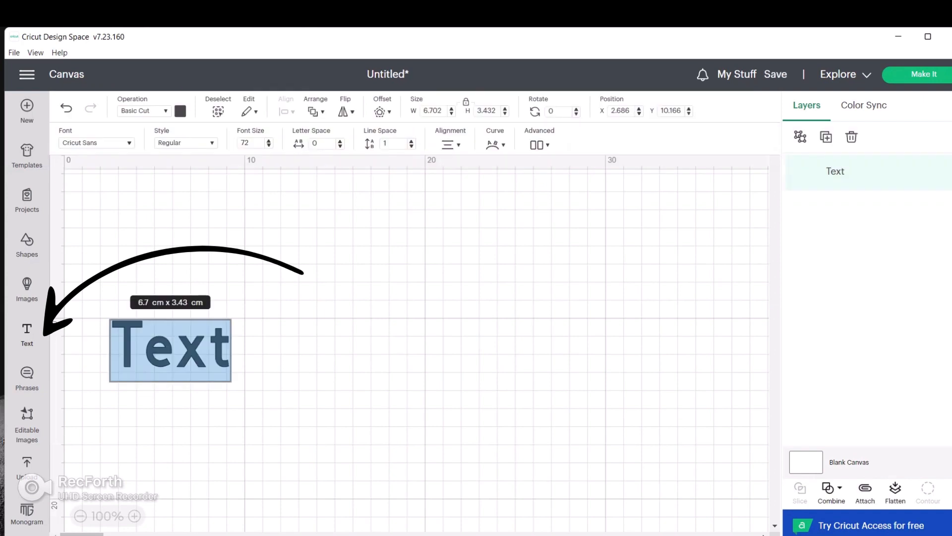
Step: Browse the All Phrases library and view the All Editable Images library
click(27, 378)
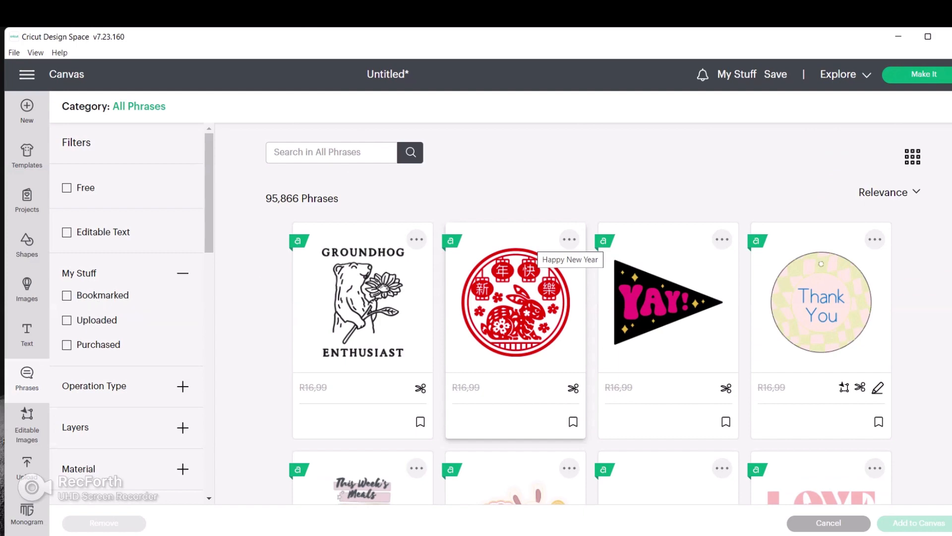
scroll(571, 297, down, 9)
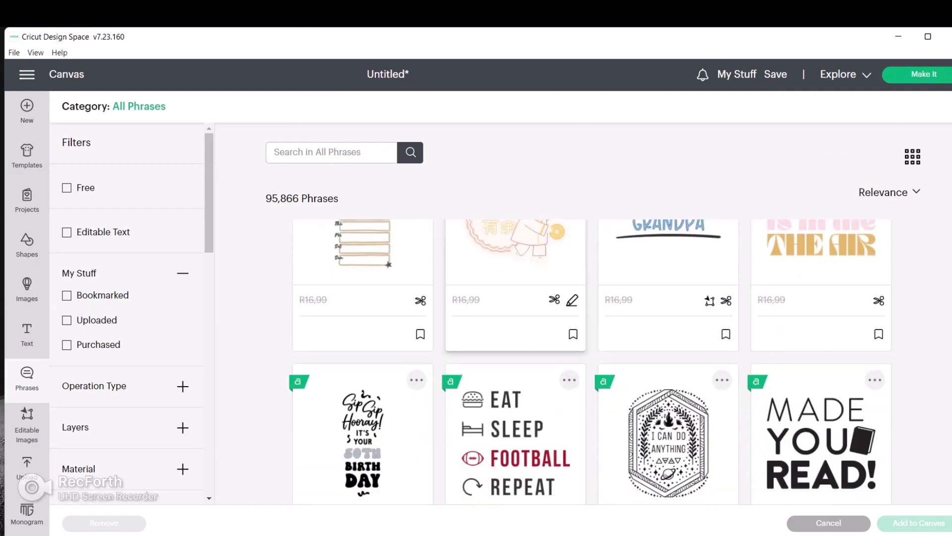
scroll(591, 362, down, 9)
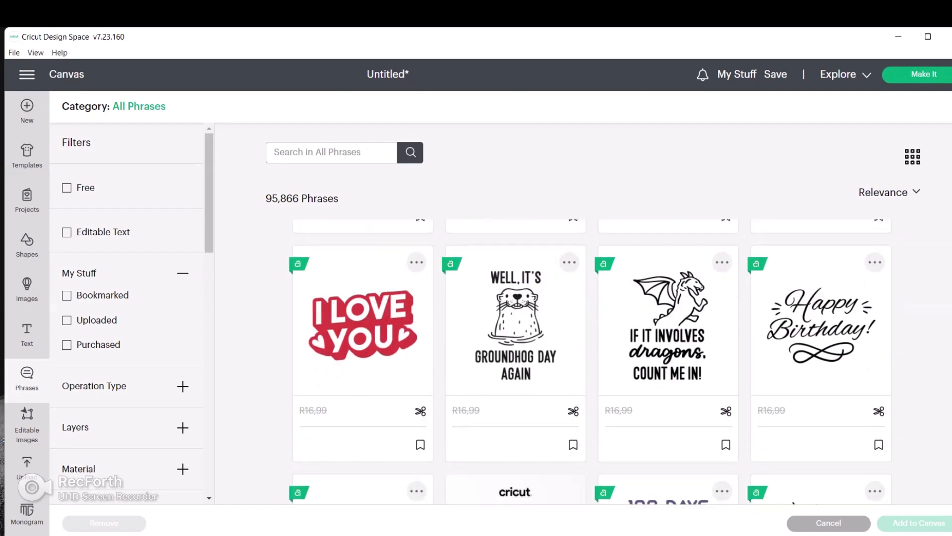
scroll(590, 362, down, 1)
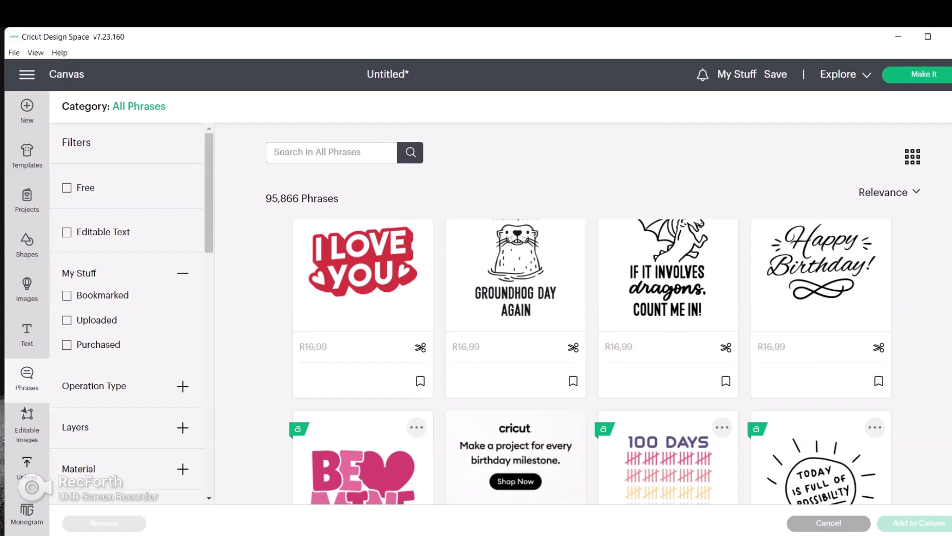
click(26, 425)
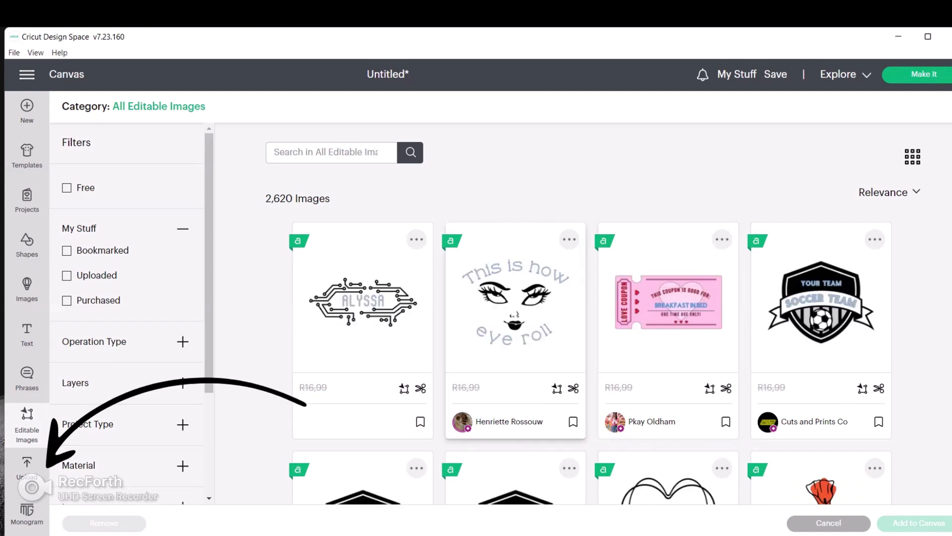
Step: Open Monogram Maker, continue past the subscription offer and enter the initials LIL
click(27, 514)
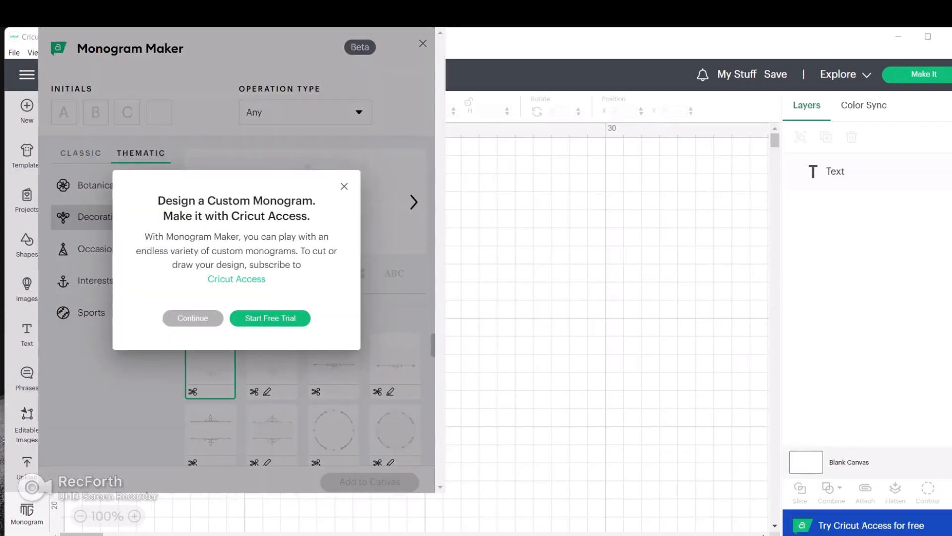
click(193, 318)
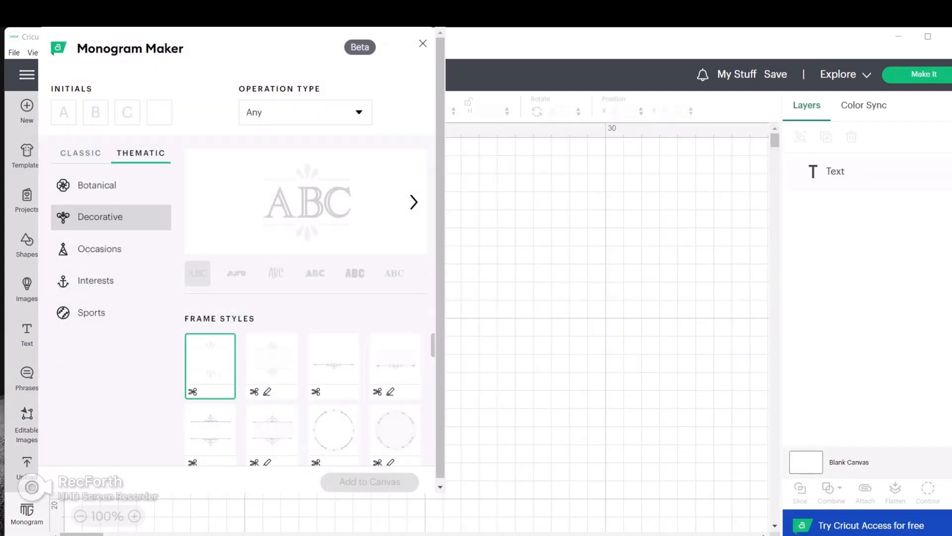
text(LIL)
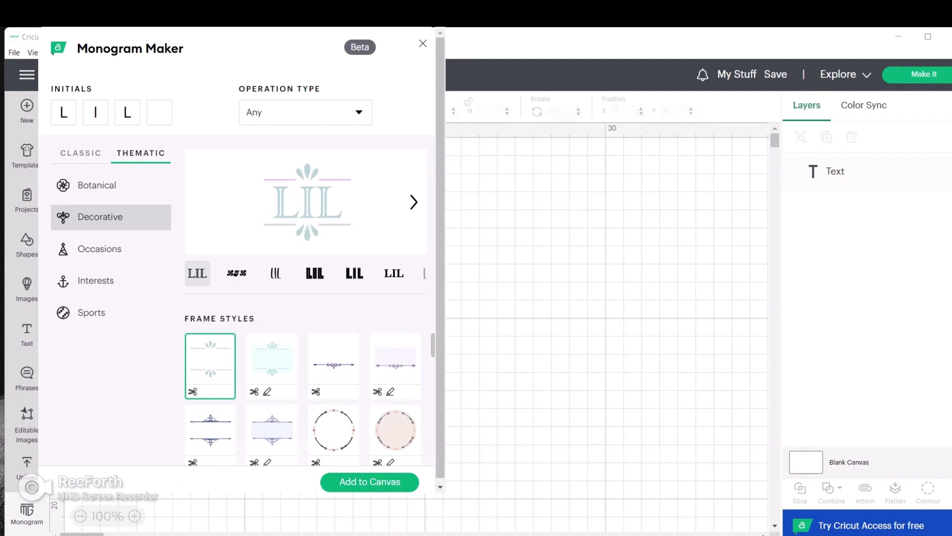
Step: Preview the LIL initials in the classic Modern, Elegant and Handwritten monogram styles, including a thin drawn style and an ornate cut style
click(80, 153)
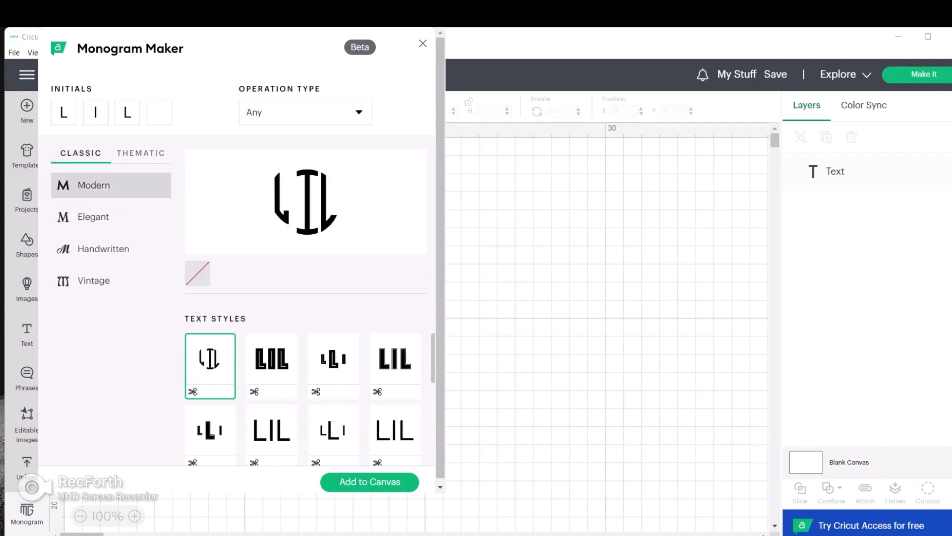
click(141, 153)
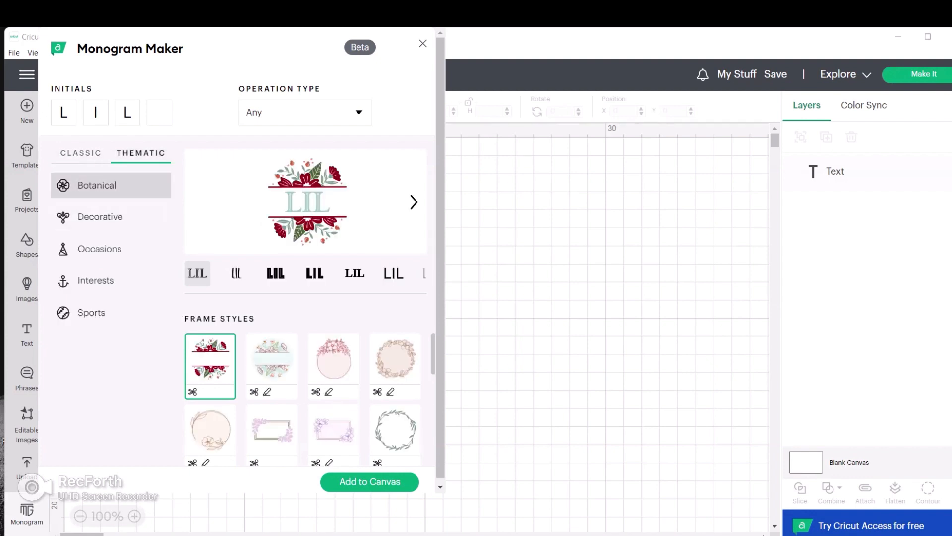
click(74, 153)
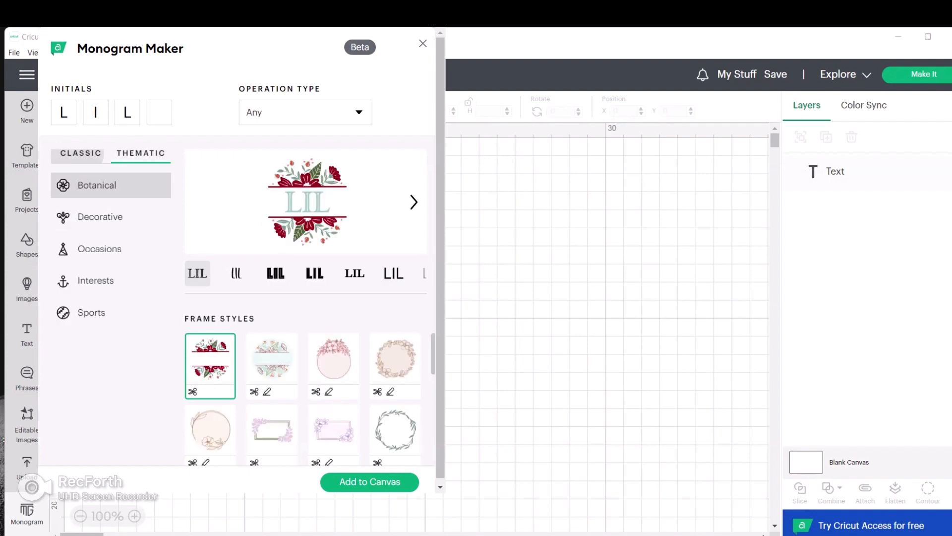
click(93, 217)
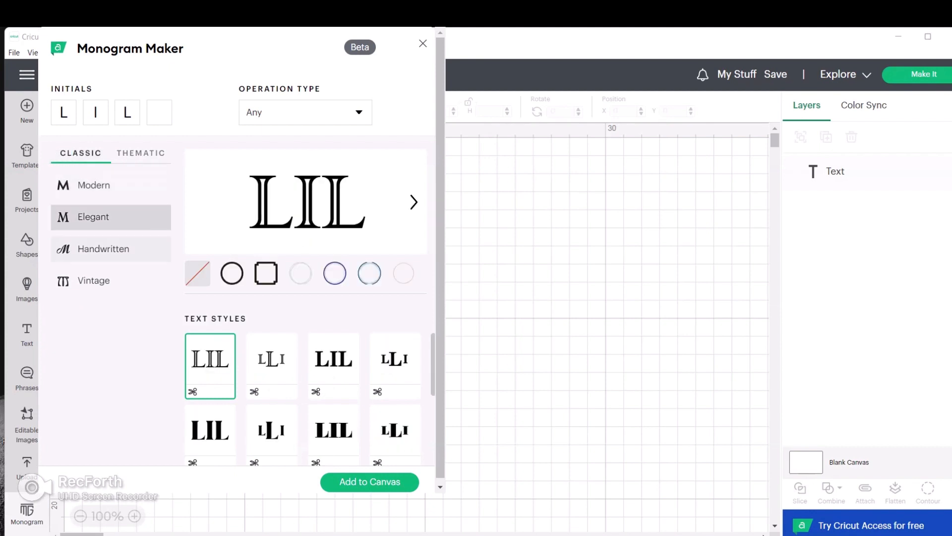
click(103, 249)
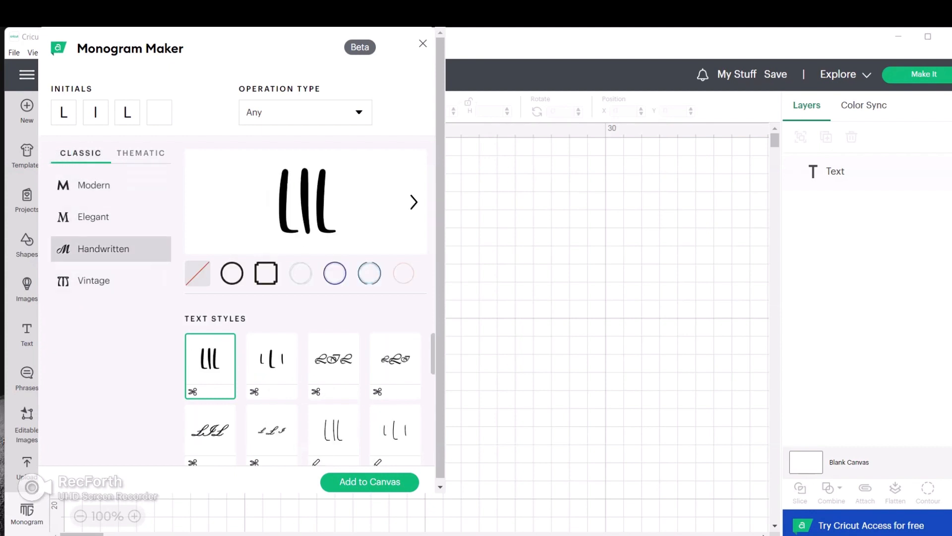
click(333, 430)
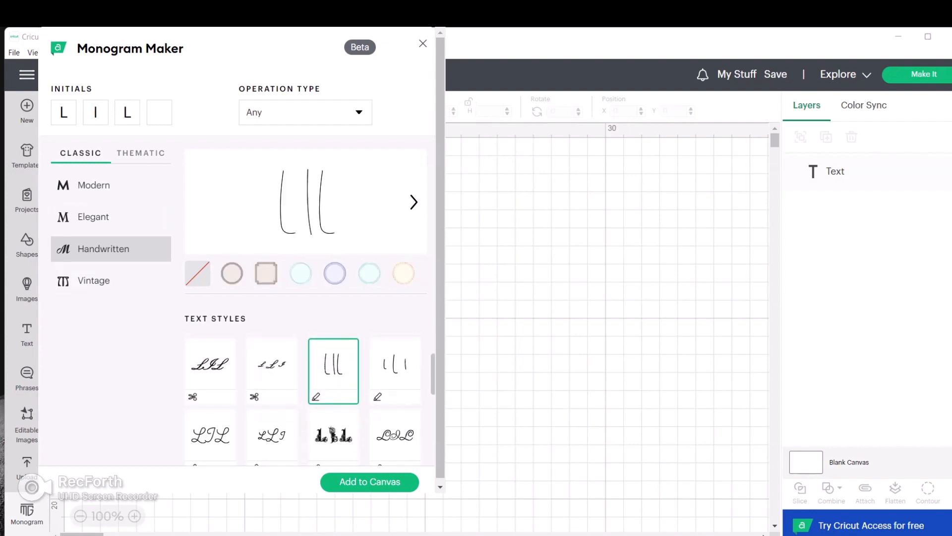
scroll(391, 437, down, 1)
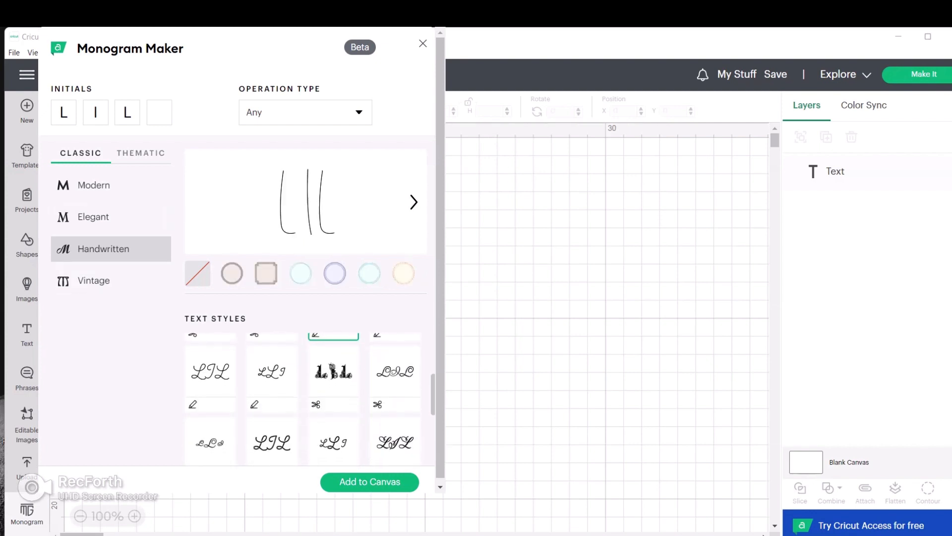
click(332, 369)
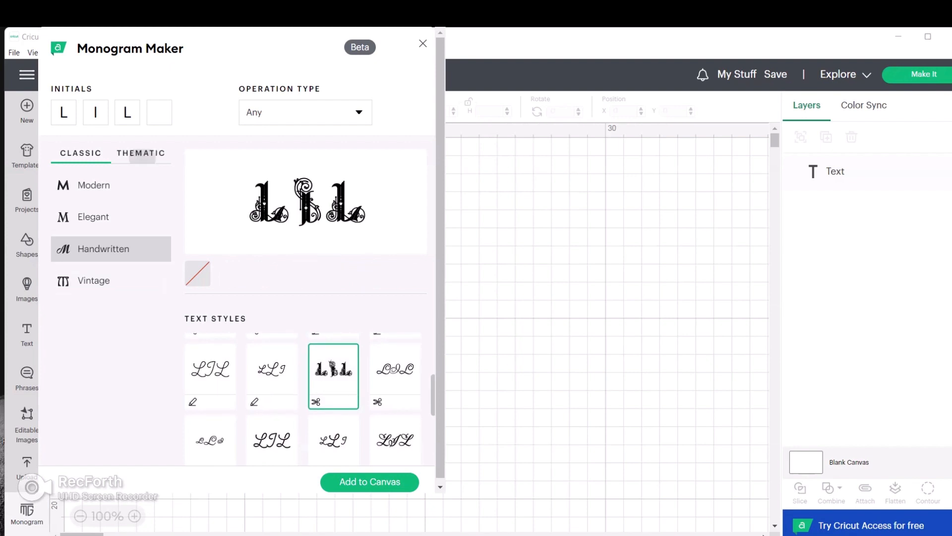
Step: Add the thematic Botanical monogram with the red flower frame to the canvas and move it to about X 18.9, Y 5.8 cm
click(141, 153)
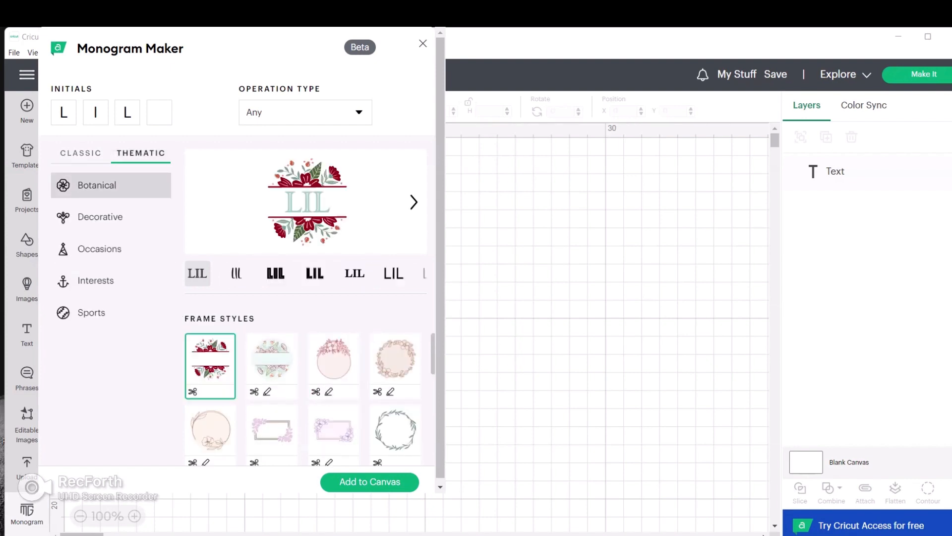
click(369, 481)
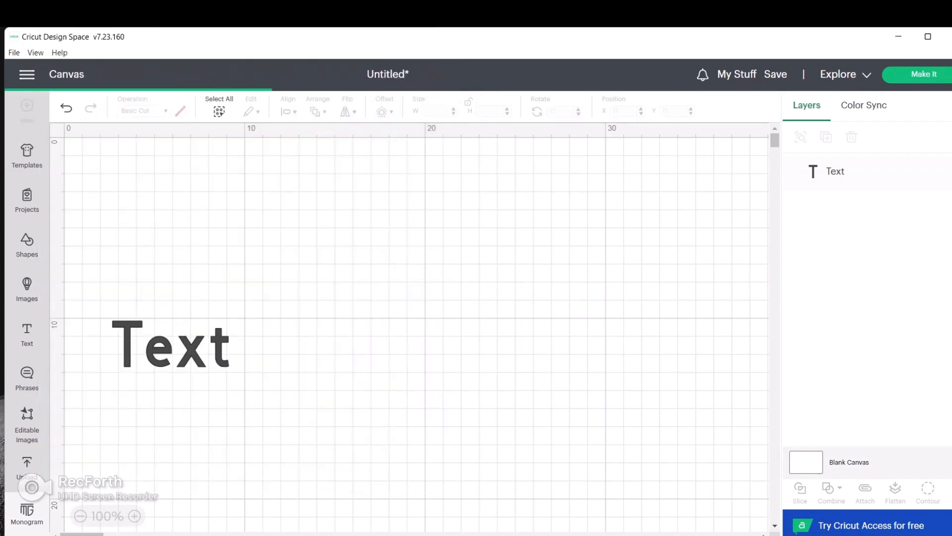
drag(138, 217, 458, 299)
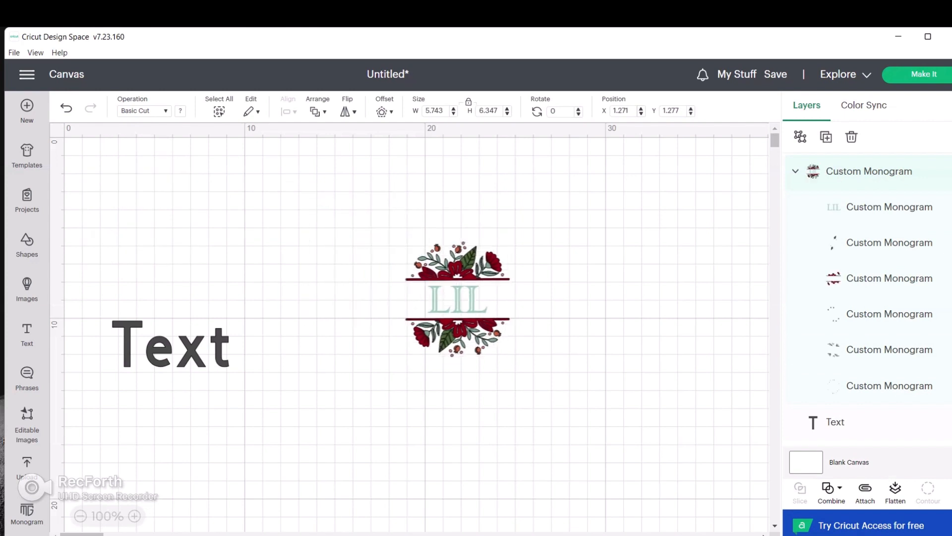
Step: Delete the Text object from the canvas
click(561, 327)
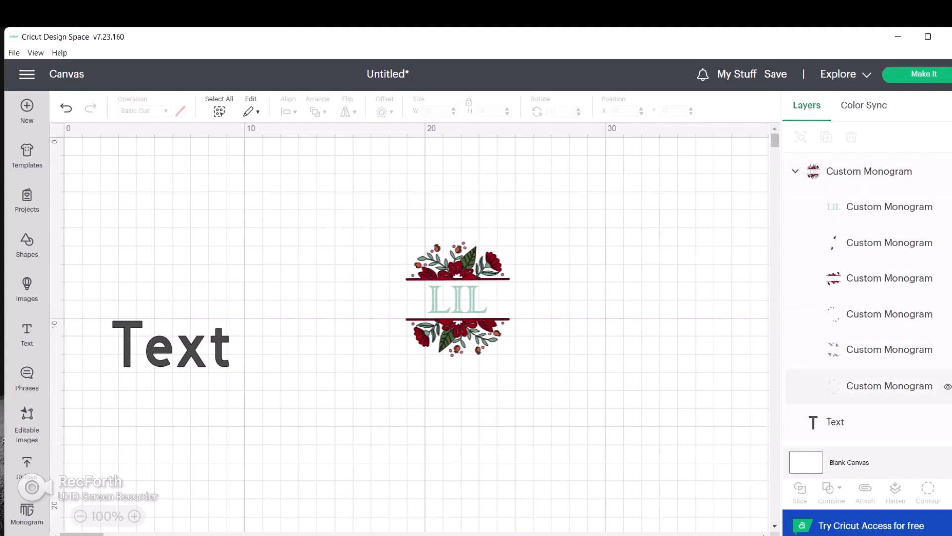
click(836, 421)
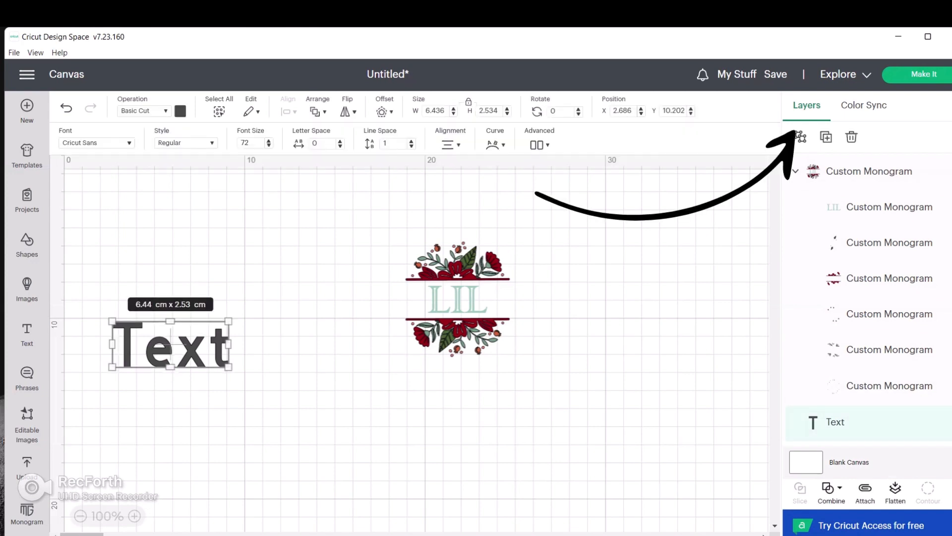
click(851, 137)
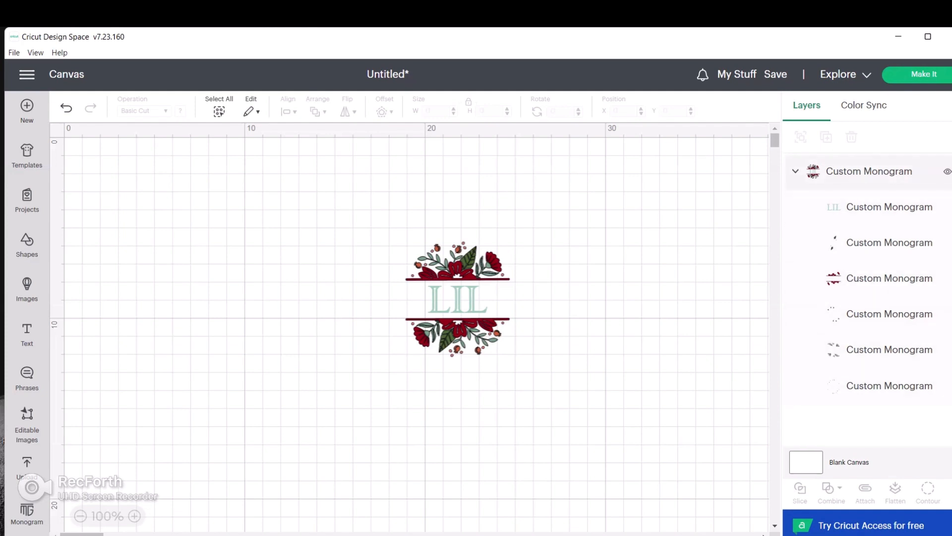
Step: Collapse and re-expand the Custom Monogram group's layers and ungroup the monogram
click(796, 171)
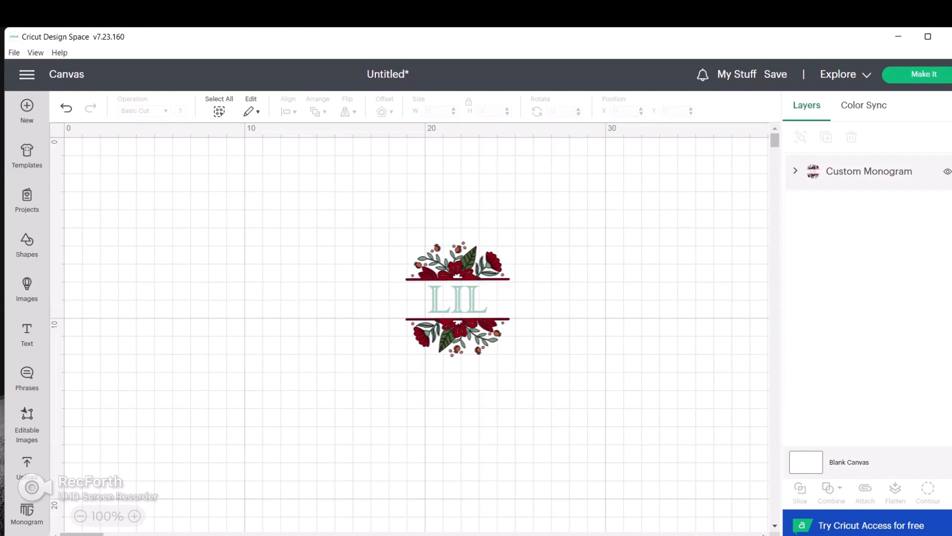
click(796, 171)
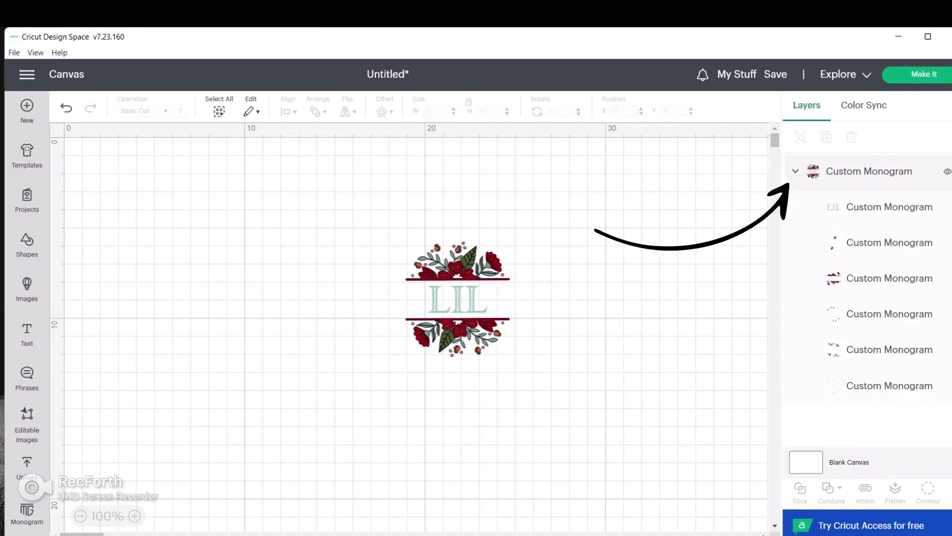
right_click(833, 174)
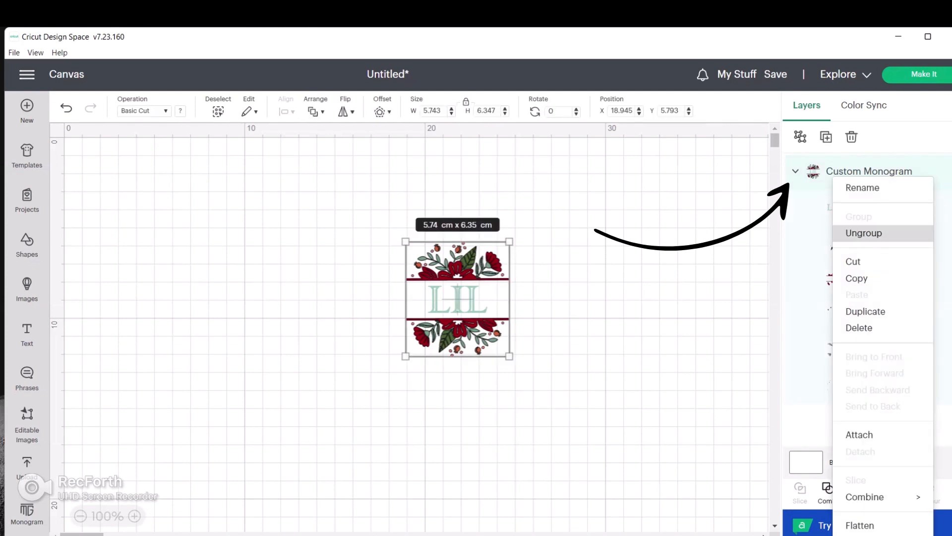
click(864, 233)
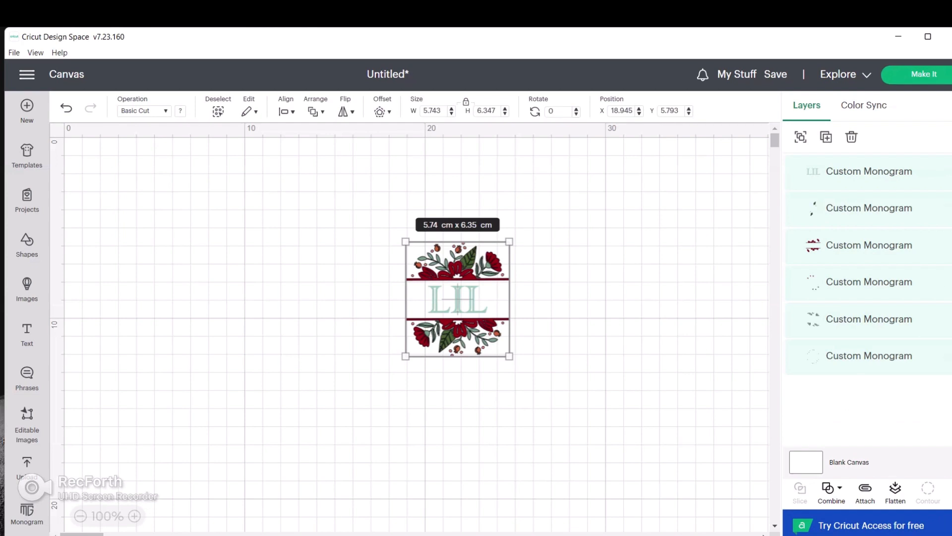
Step: Review how the monogram's colours are divided over the cutting mats and return to the canvas
click(940, 74)
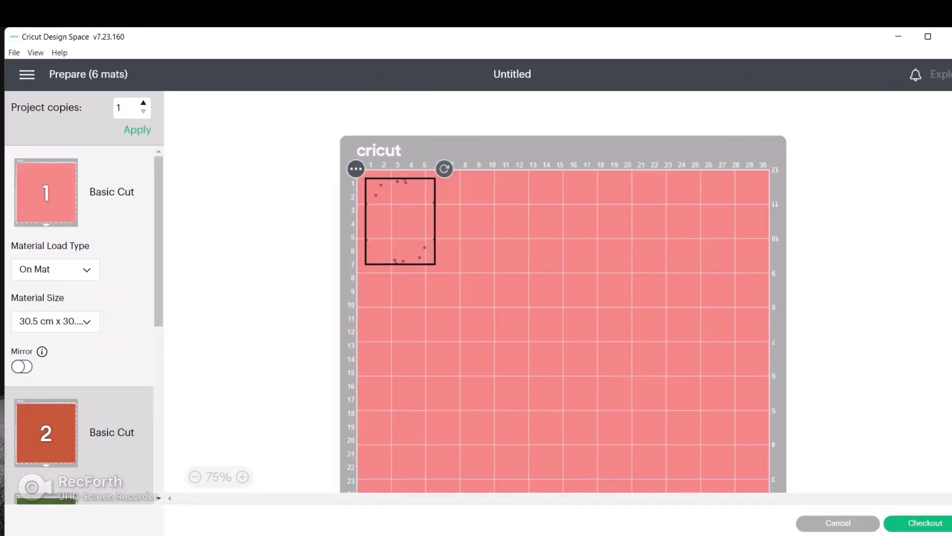
scroll(80, 325, down, 7)
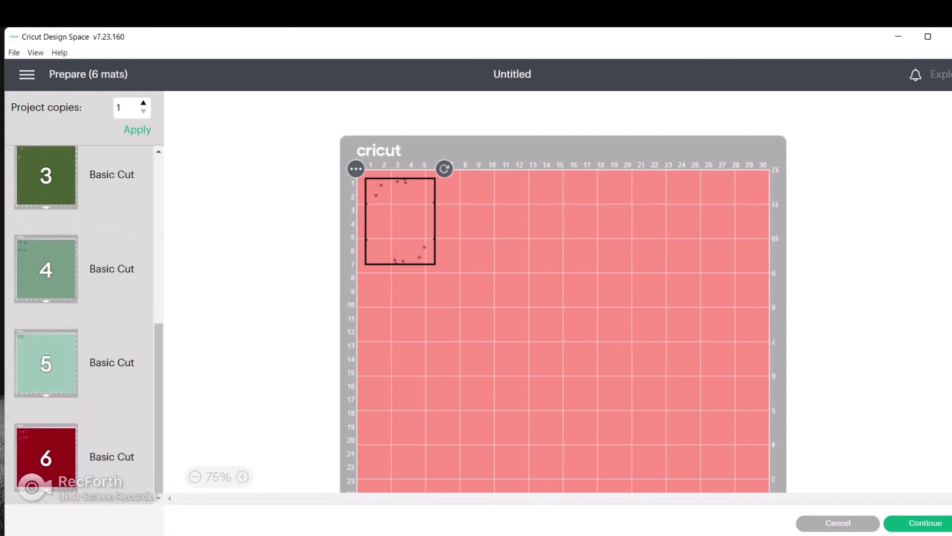
click(838, 523)
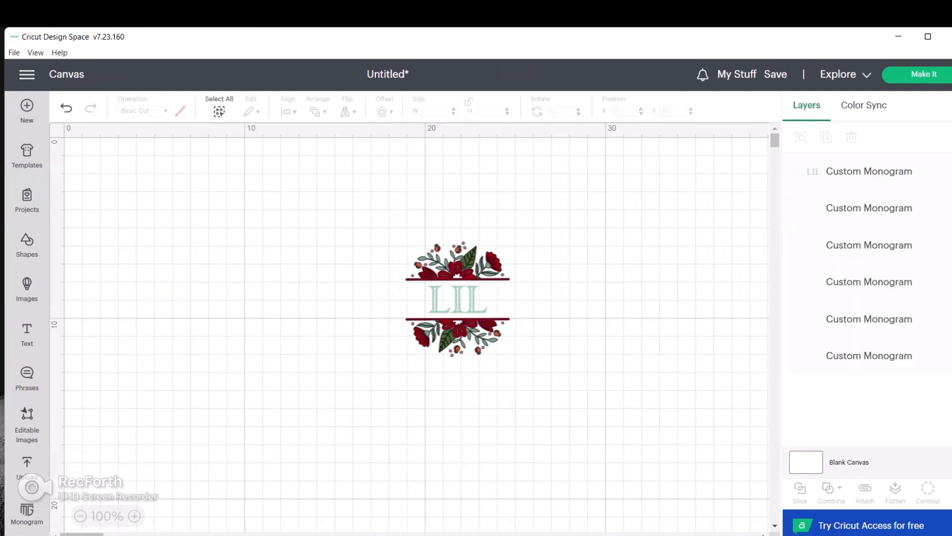
Step: Try attaching all the monogram layers together and undo the attachment
key(ctrl+a)
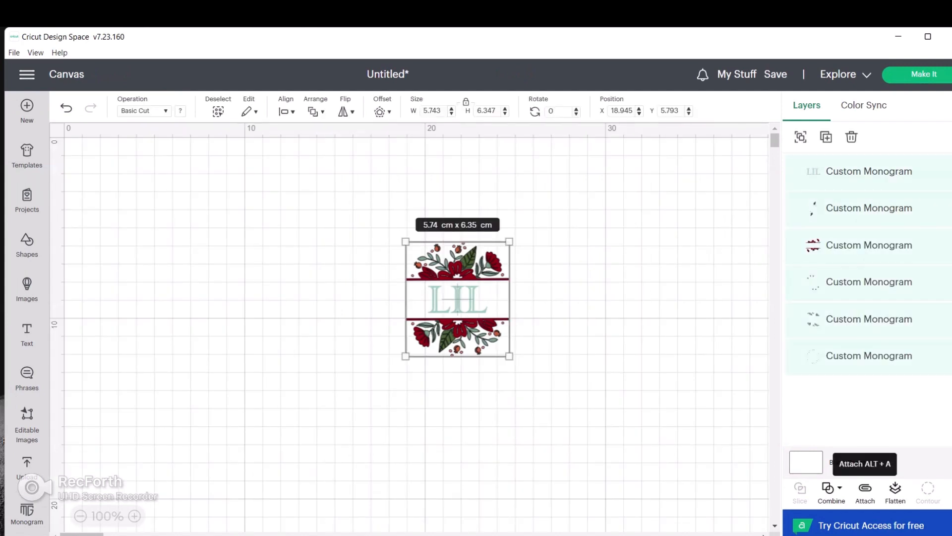
click(865, 488)
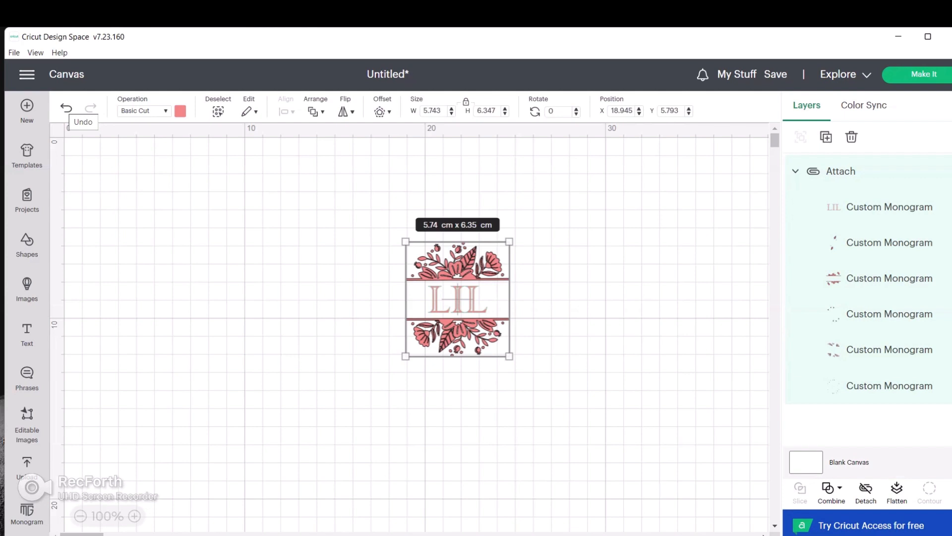
click(66, 107)
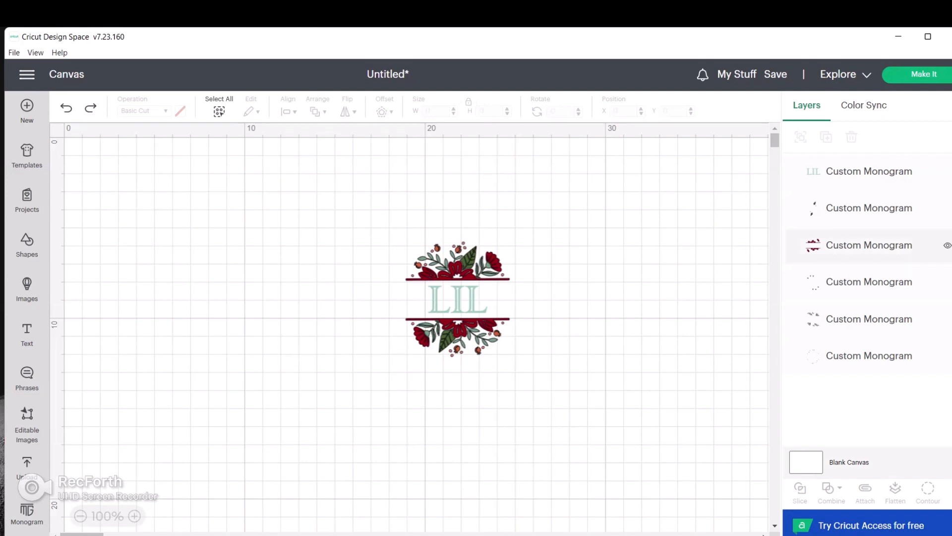
Step: Change the operation of the dark red flower layer to Fine Foil
click(944, 245)
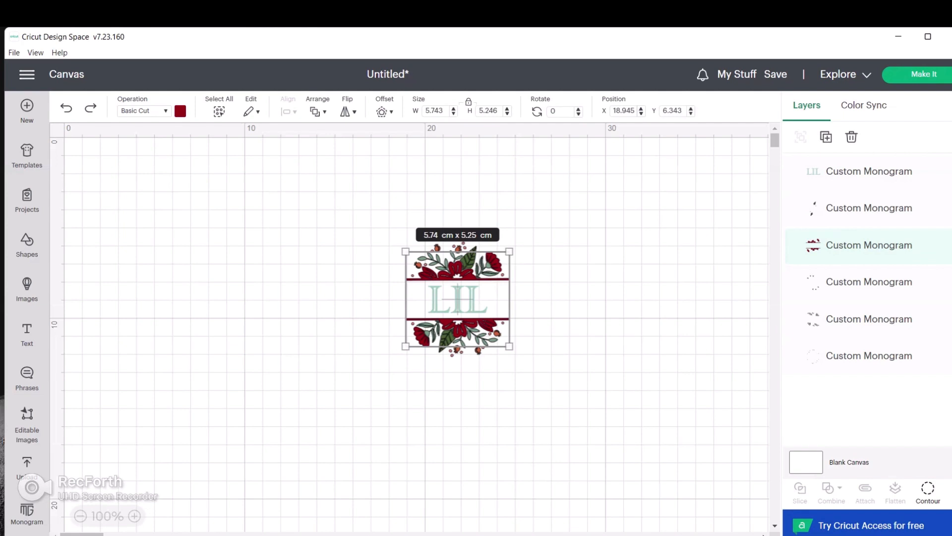
click(143, 111)
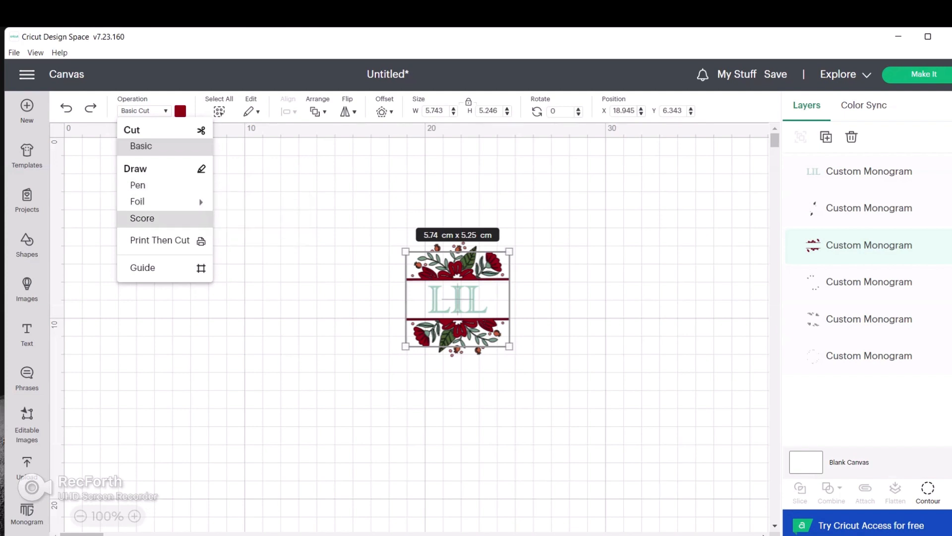
mouse_move(149, 201)
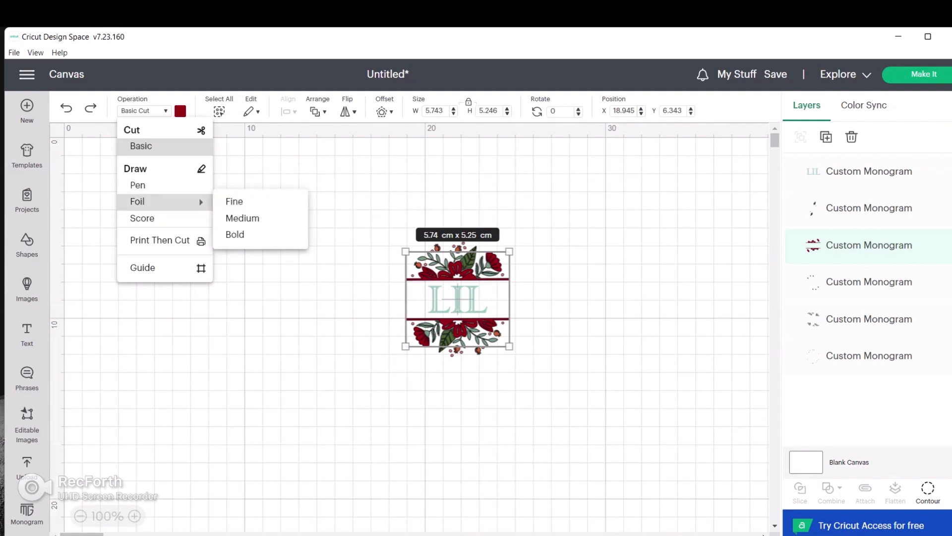
click(238, 201)
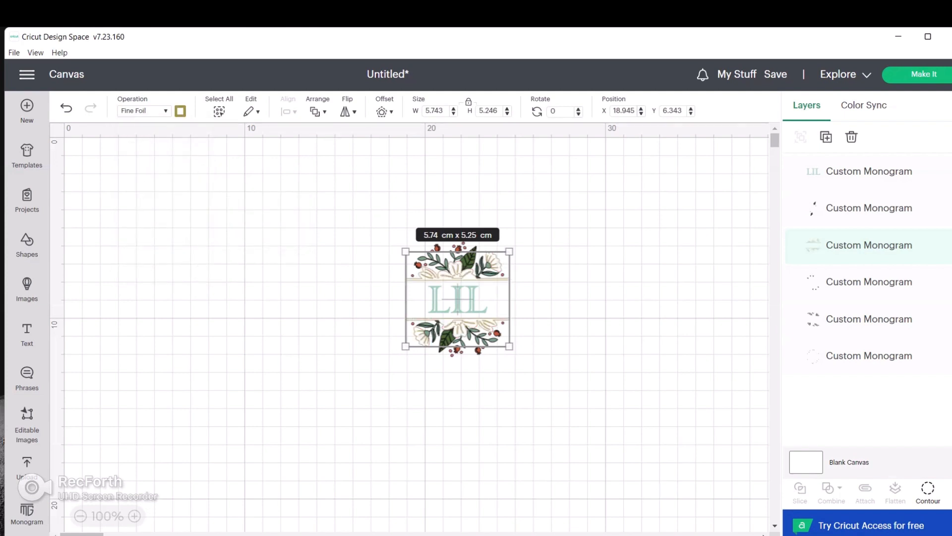
Step: Try attaching the foil flower layer with the other monogram layers and undo the attachment
click(339, 197)
drag(339, 196, 561, 419)
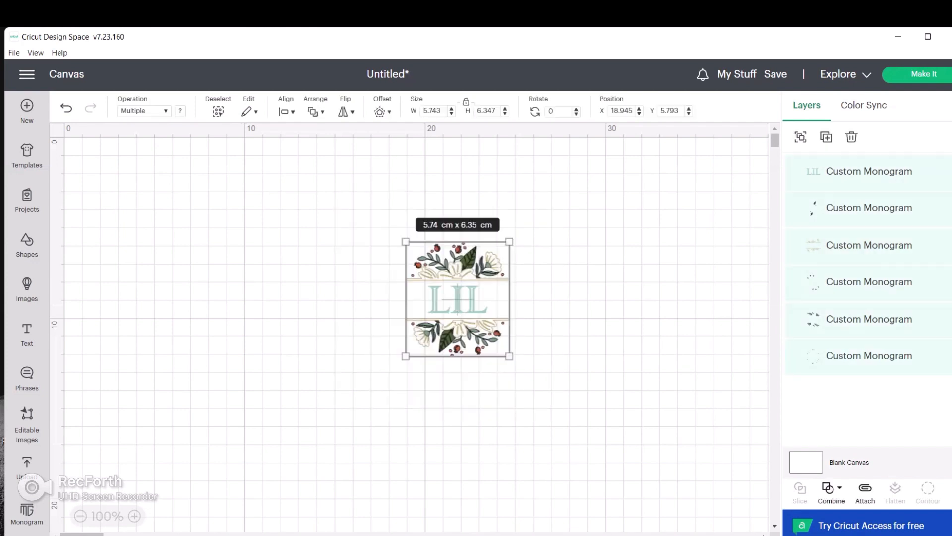
click(866, 490)
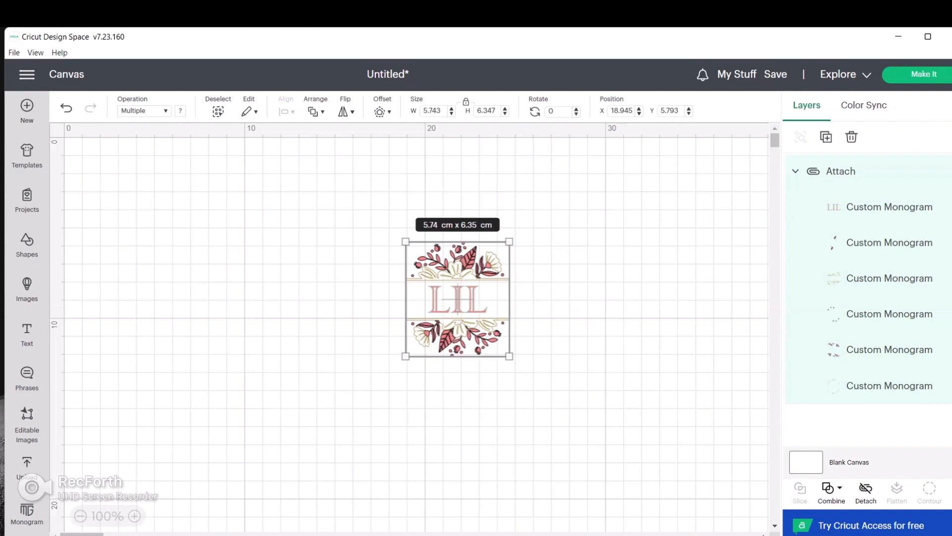
key(ctrl+z)
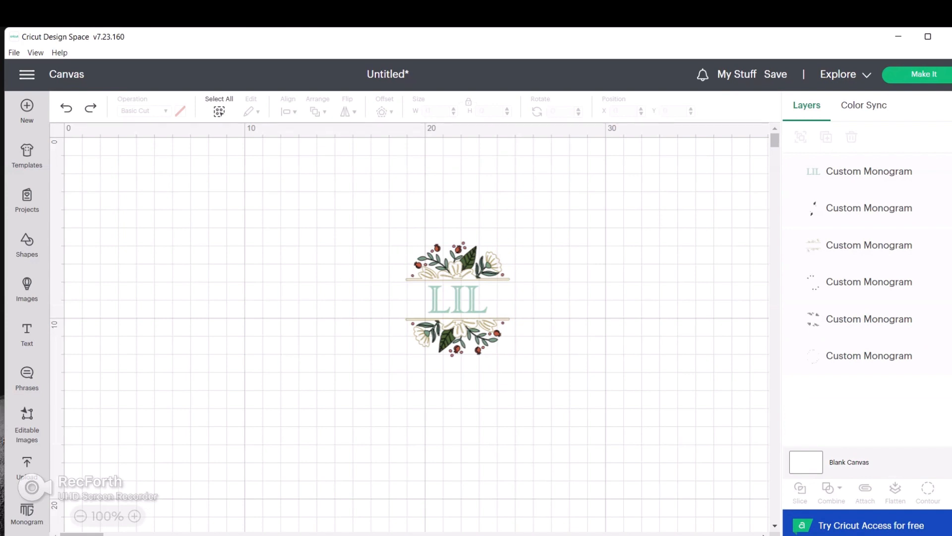
Step: Group all the monogram layers and move the group to about X 15.5, Y 8.1 cm
click(467, 259)
click(571, 258)
drag(344, 180, 597, 426)
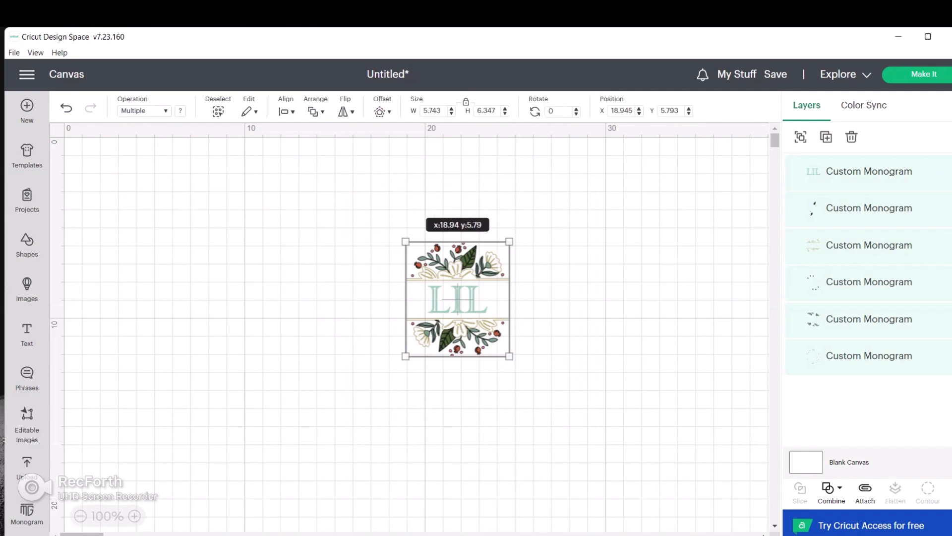
right_click(490, 258)
mouse_move(546, 398)
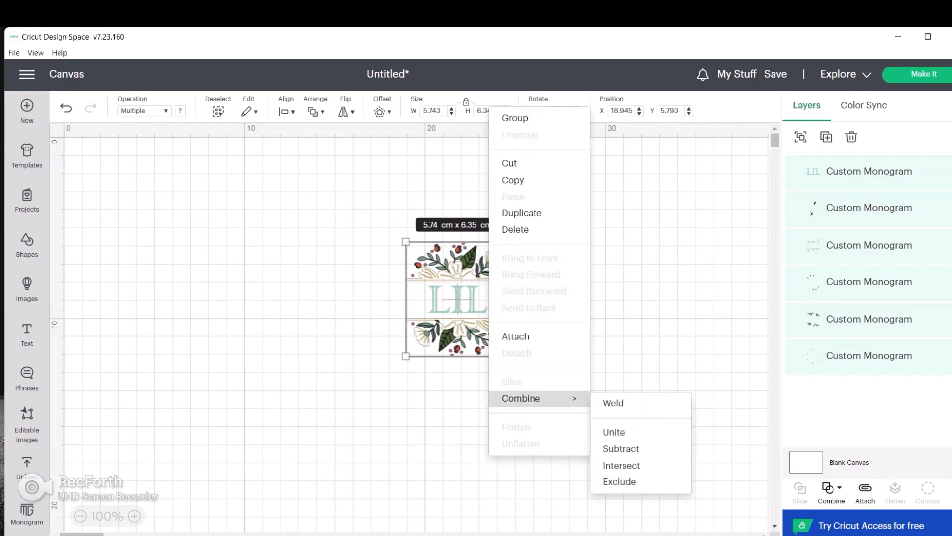
click(515, 118)
key(Escape)
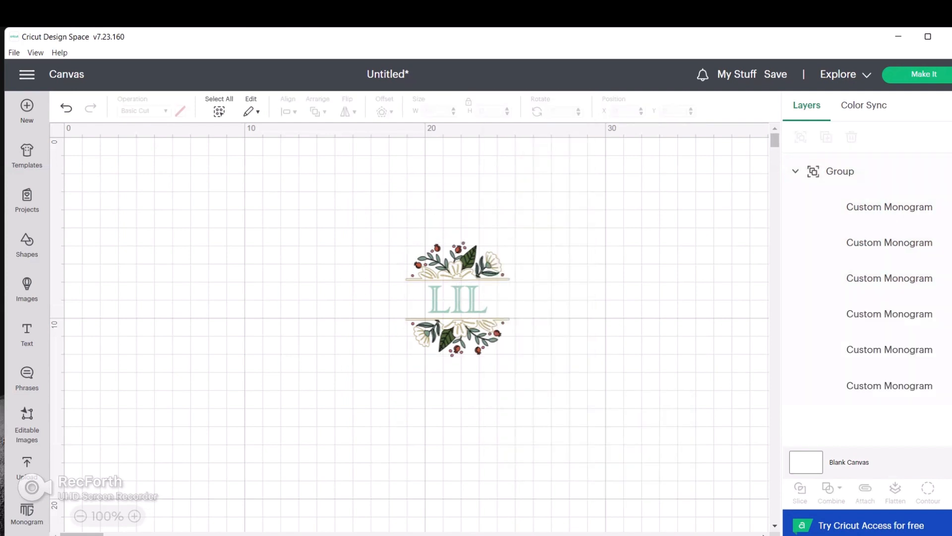
drag(458, 298, 396, 341)
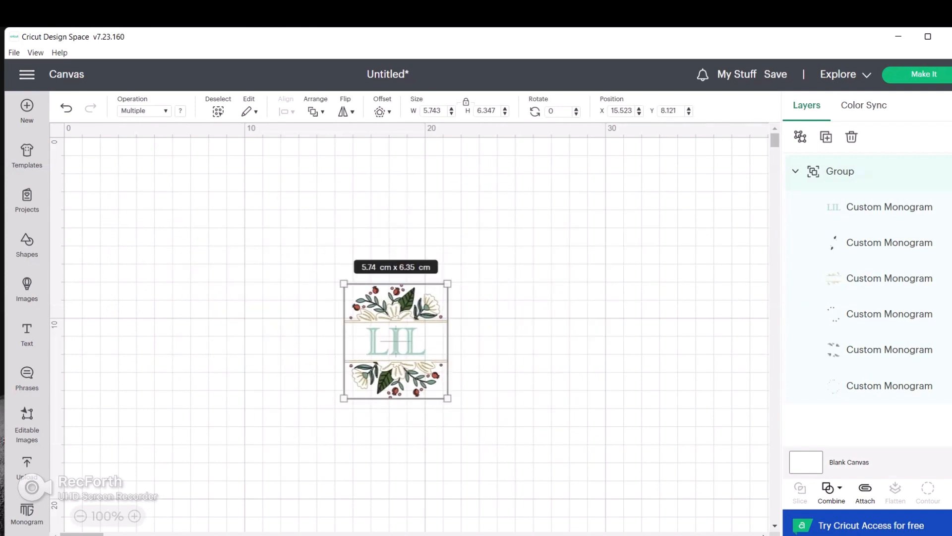
Step: Try ungrouping the monogram and moving the LIL letters away from the flowers, and undo both changes
drag(287, 250, 542, 452)
right_click(405, 345)
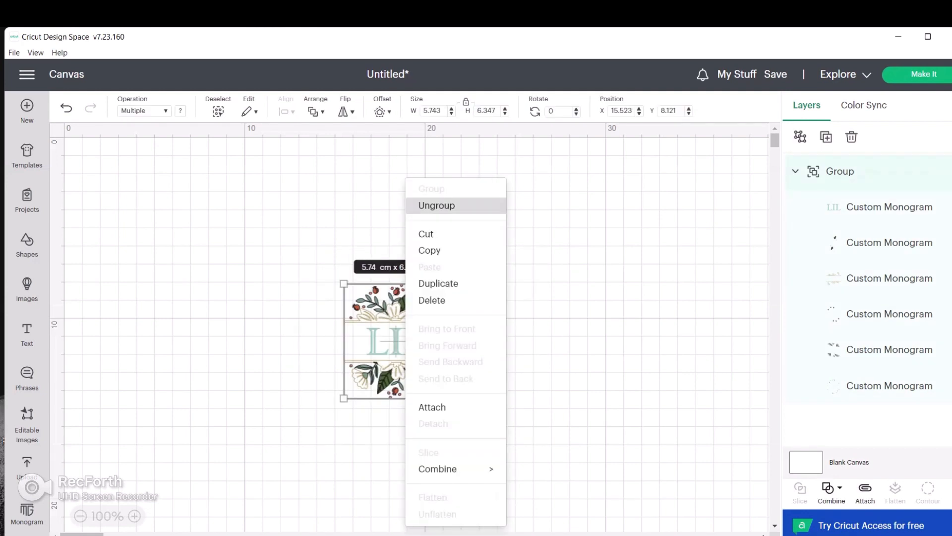
click(437, 205)
click(501, 219)
drag(396, 342, 623, 245)
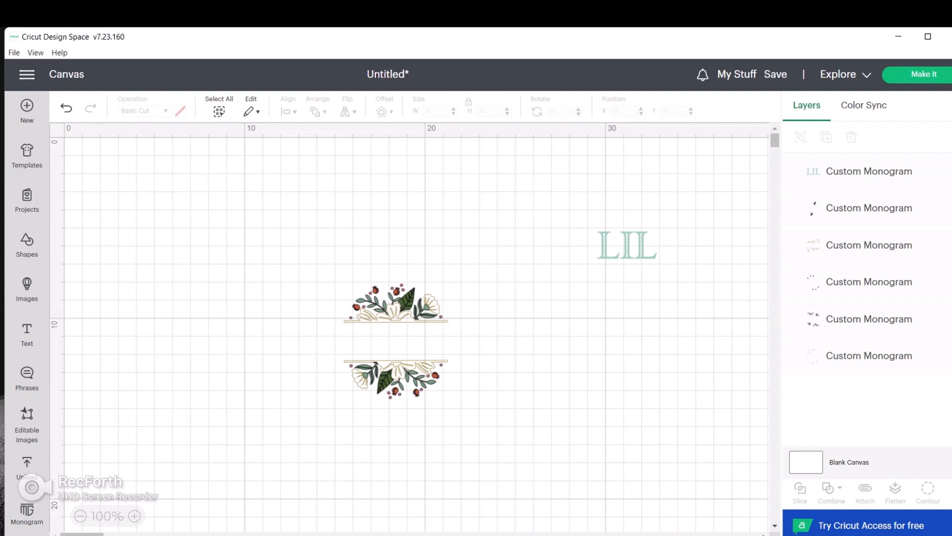
key(ctrl+z)
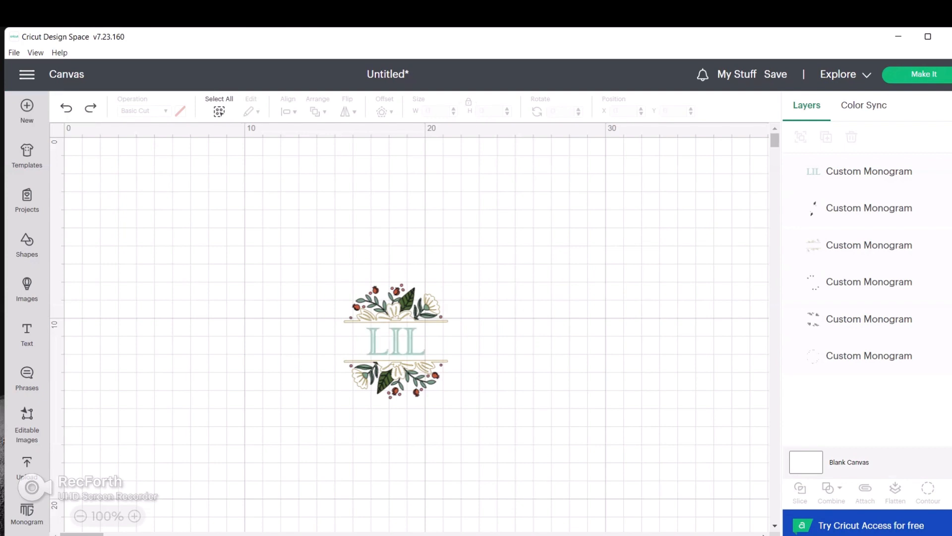
key(ctrl+z)
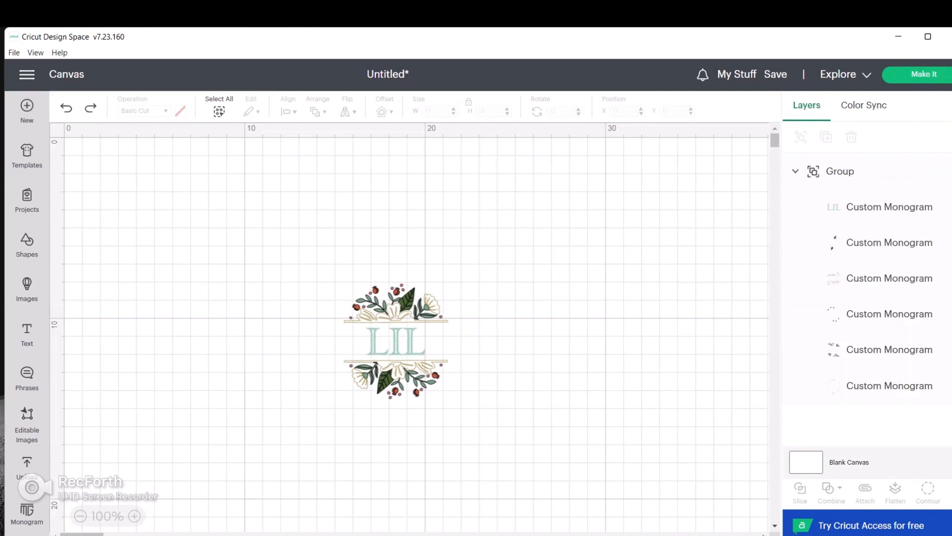
Step: Add a circle shape and place it over the monogram's right half at about X 18.8, Y 8.9 cm
drag(251, 246, 639, 483)
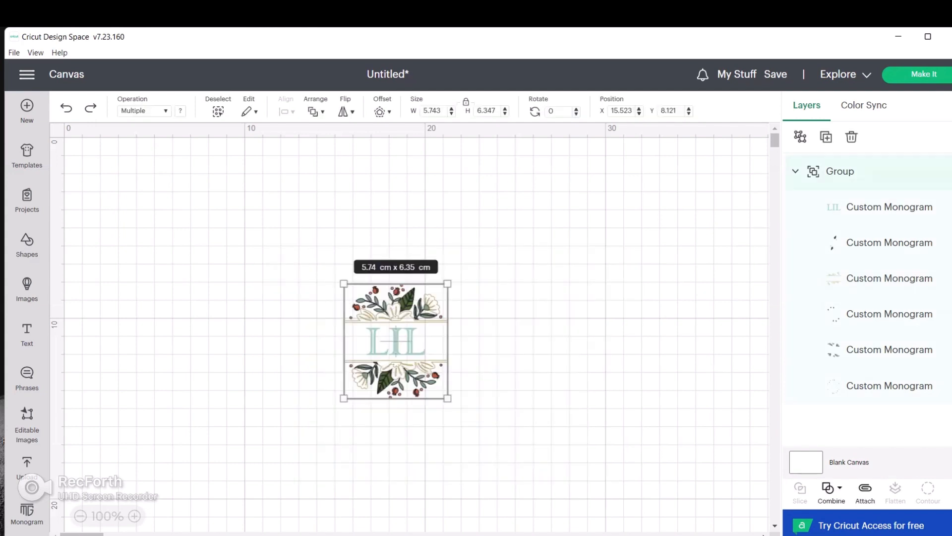
click(832, 492)
click(27, 243)
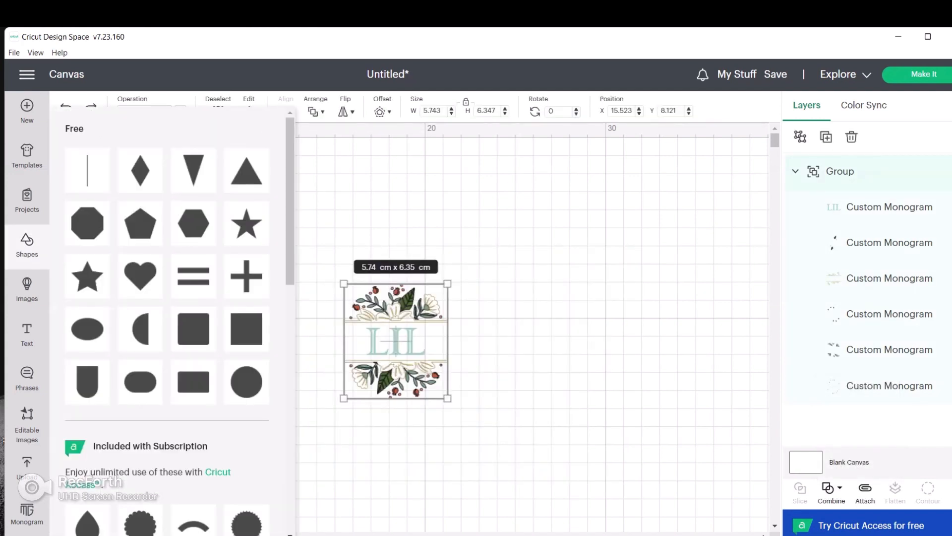
click(248, 381)
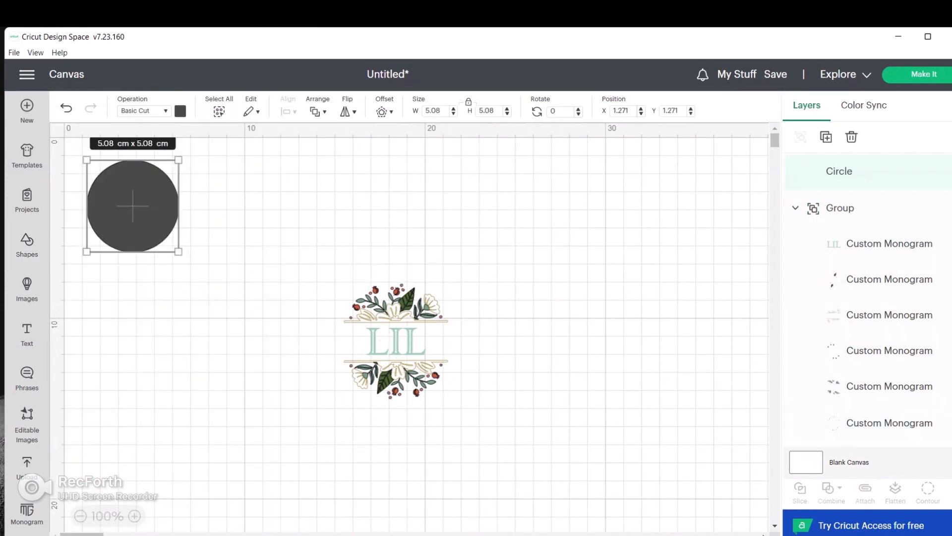
drag(132, 205, 448, 343)
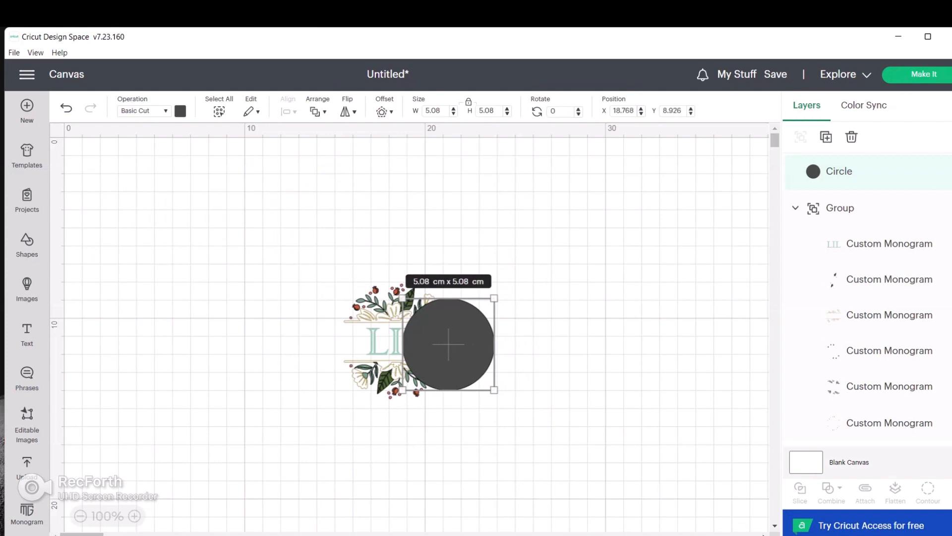
Step: Try combining the circle and the monogram group with Exclude, preview the result on the cutting mat, and undo the combination
drag(285, 224, 602, 448)
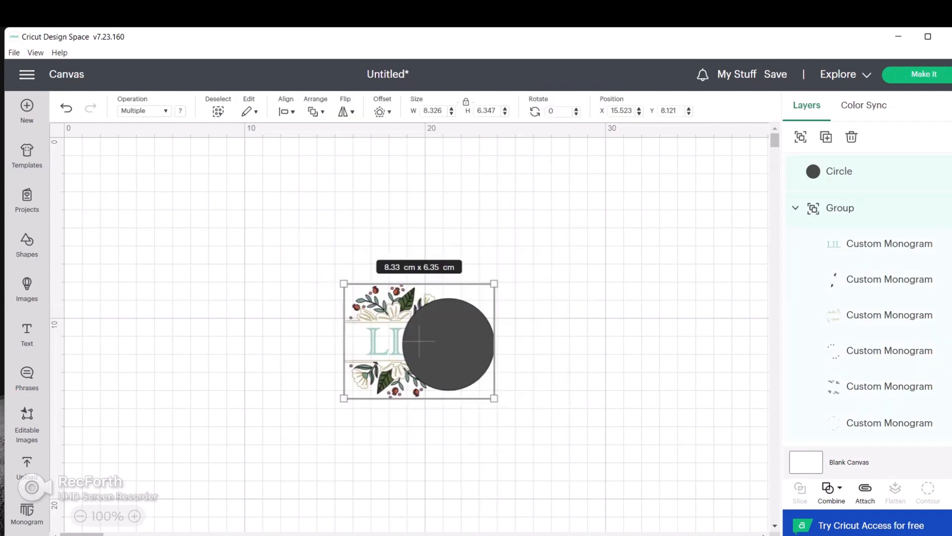
click(831, 490)
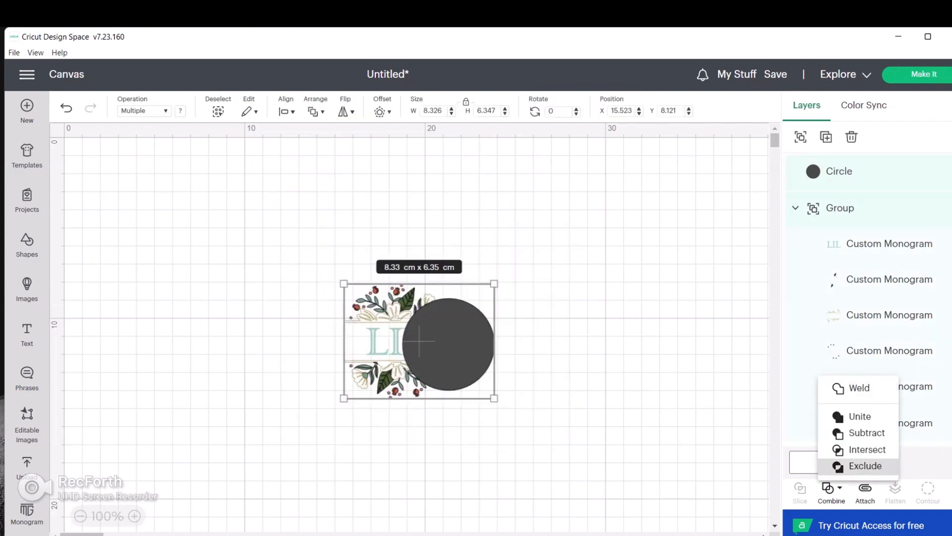
click(865, 467)
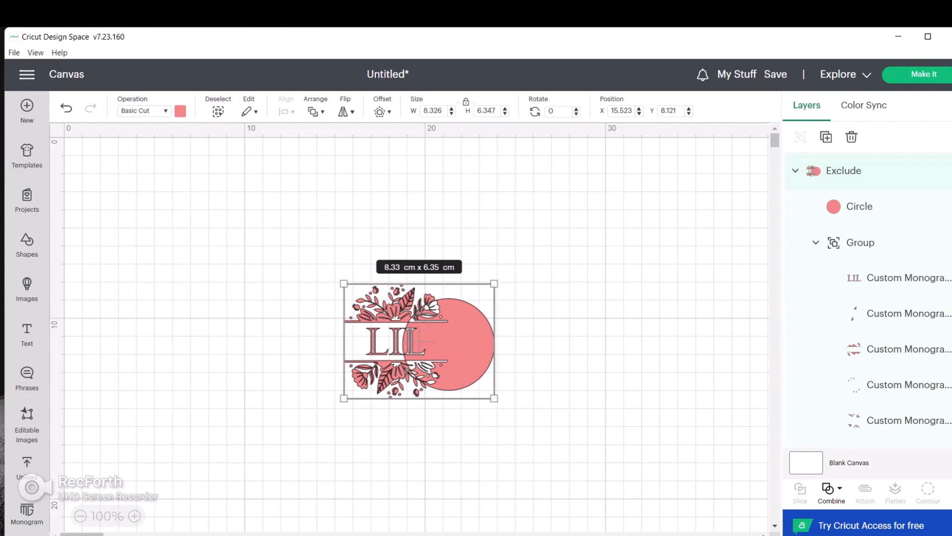
click(924, 74)
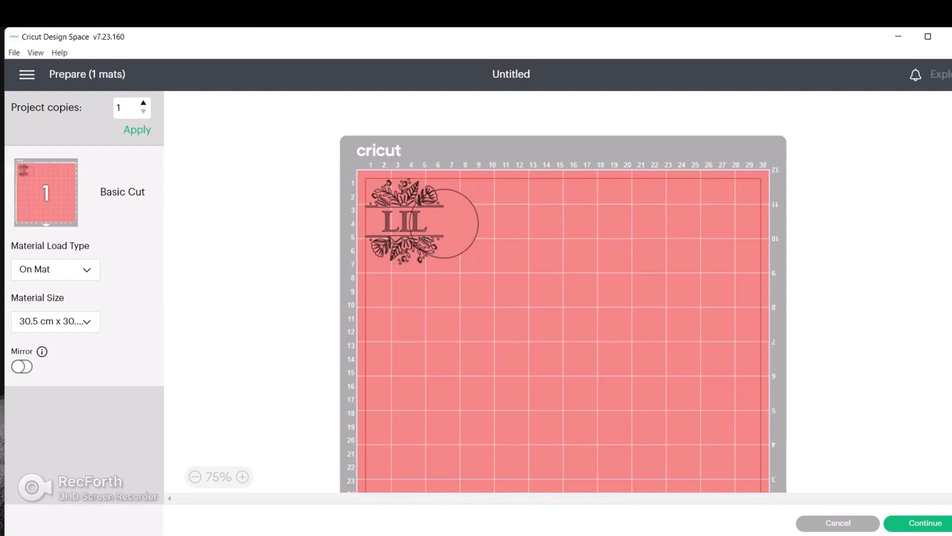
click(422, 221)
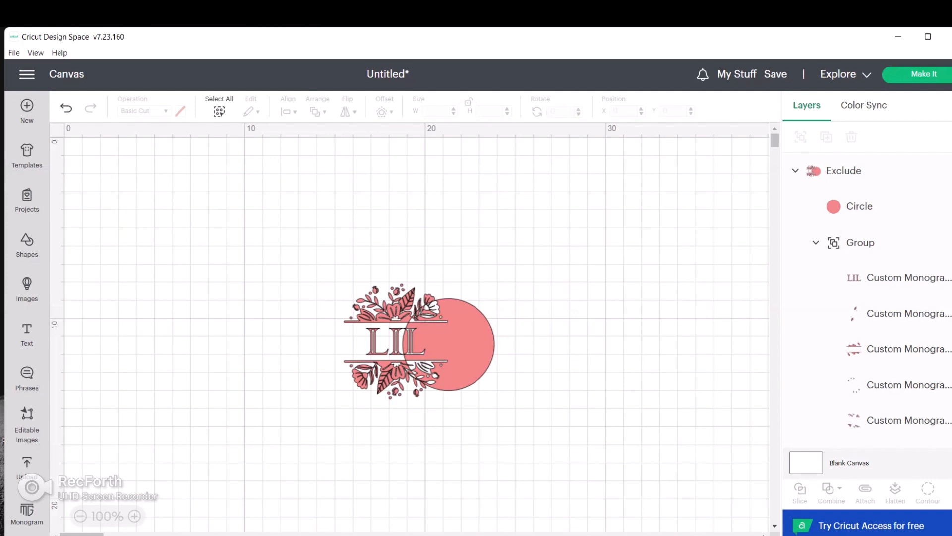
key(ctrl+z)
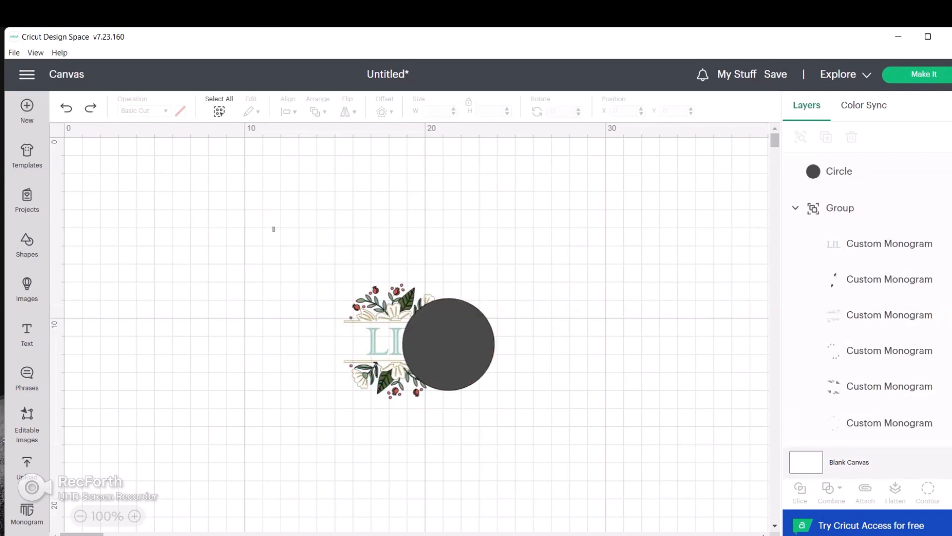
Step: Try combining the circle and the monogram group with Intersect and undo the combination
drag(273, 228, 644, 498)
click(832, 491)
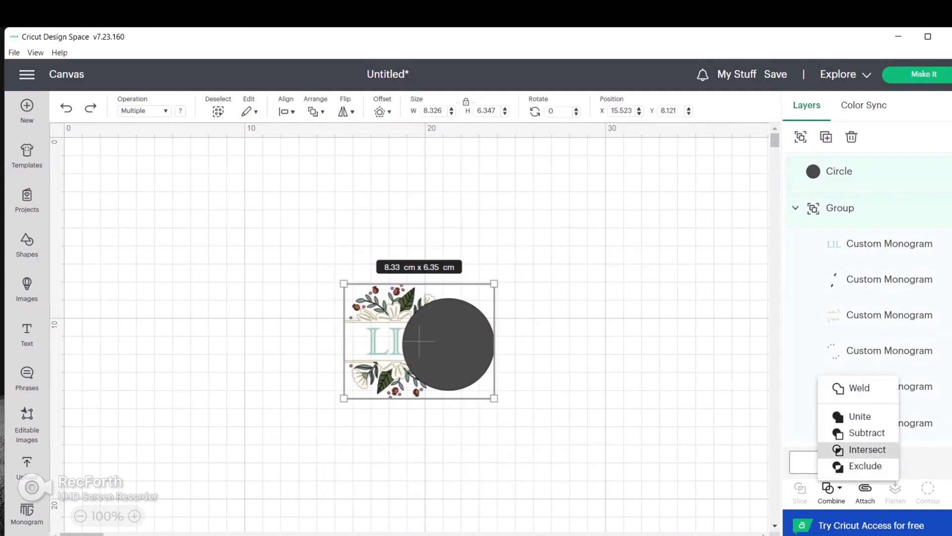
click(867, 450)
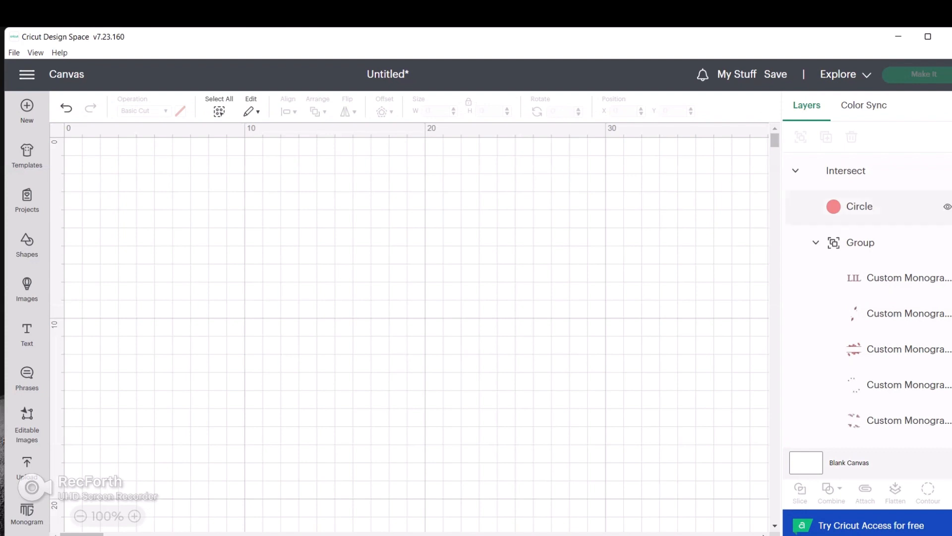
click(859, 206)
click(645, 298)
click(859, 206)
click(645, 298)
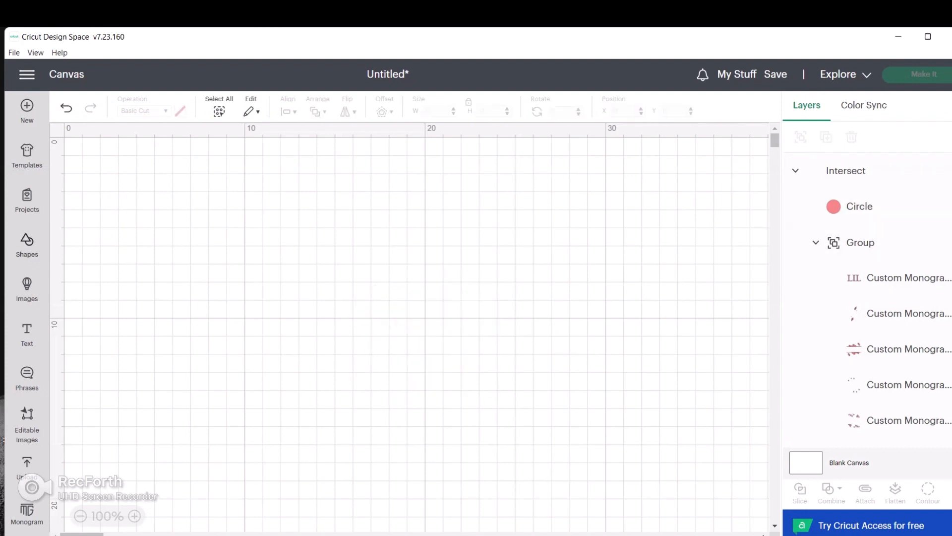
click(27, 245)
click(247, 387)
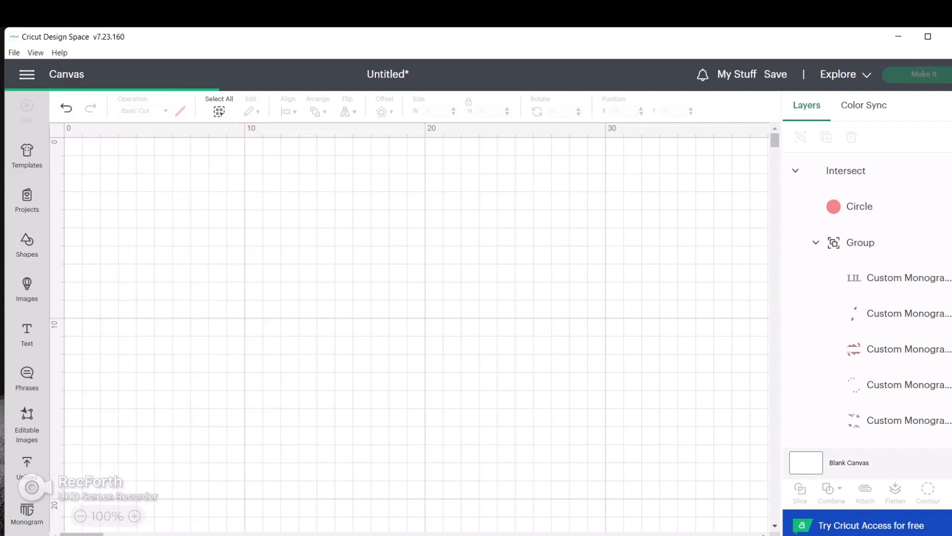
key(ctrl+z)
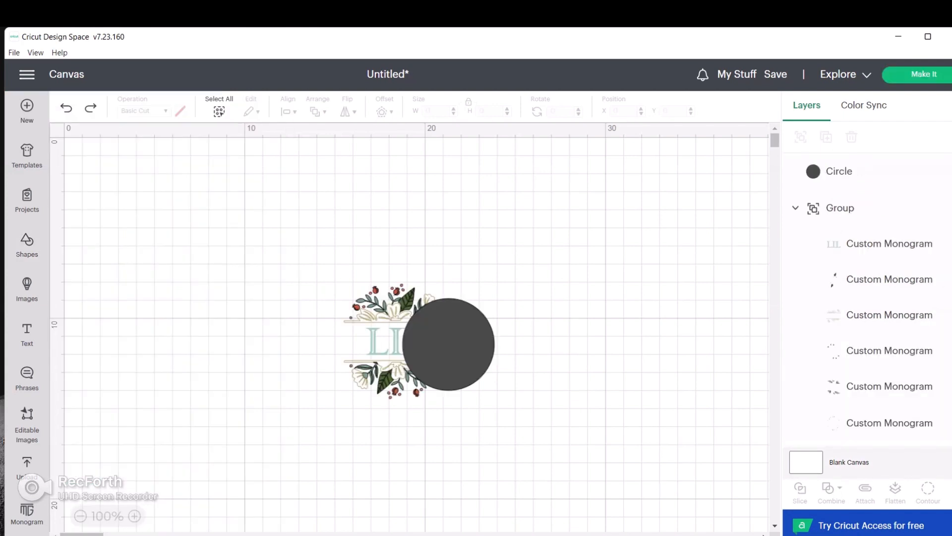
Step: Add a second circle and overlap both circles away from the monogram, at about X 26.8 and X 29.2, Y 3.8 cm
click(26, 243)
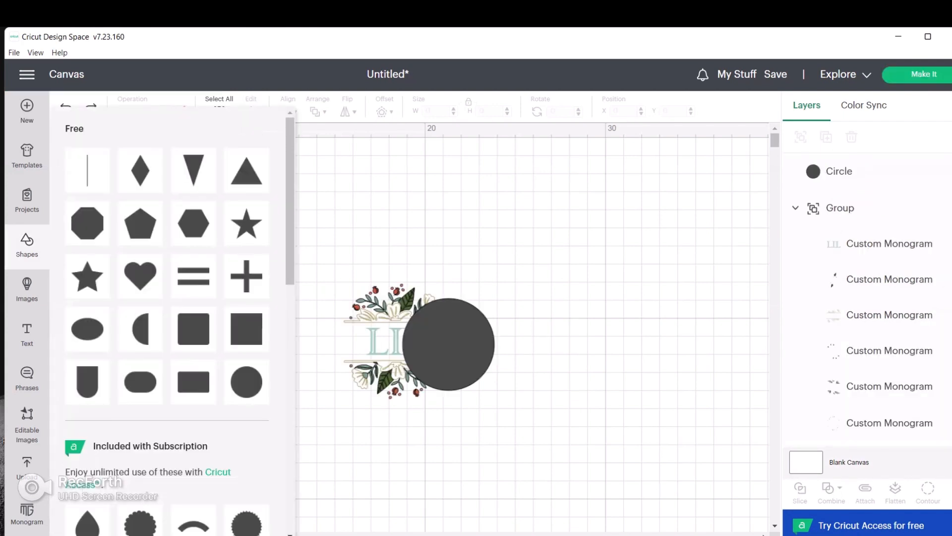
click(247, 382)
drag(132, 204, 595, 250)
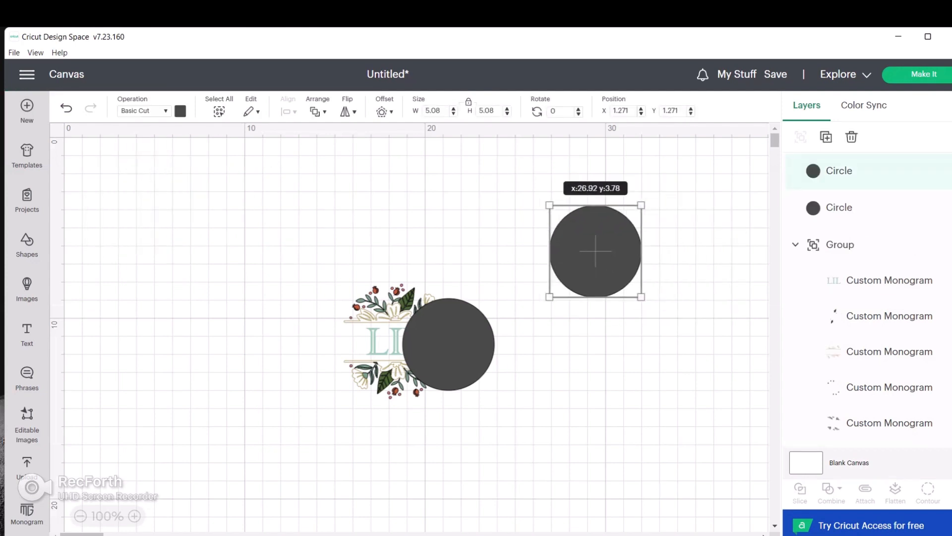
drag(449, 343, 637, 251)
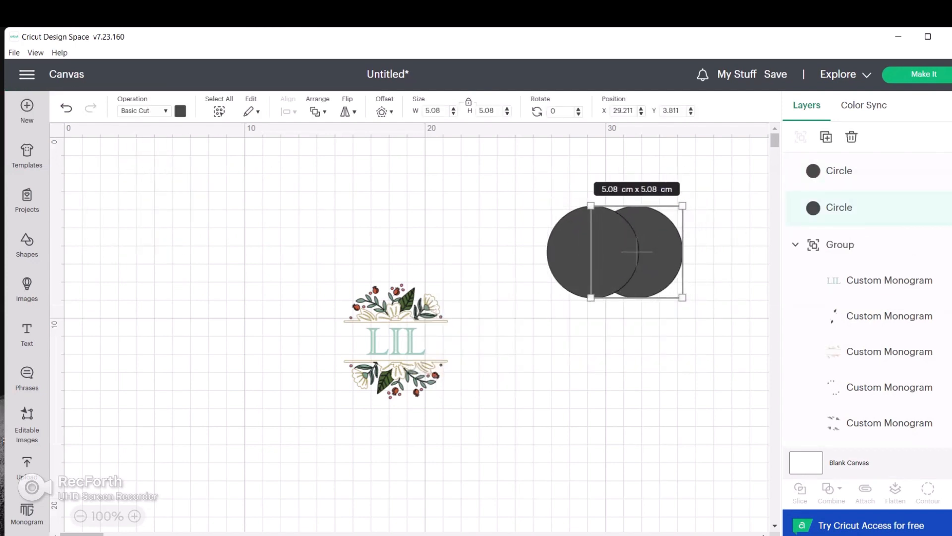
Step: Try combining the two overlapping circles with Intersect and undo the combination
drag(579, 153, 676, 343)
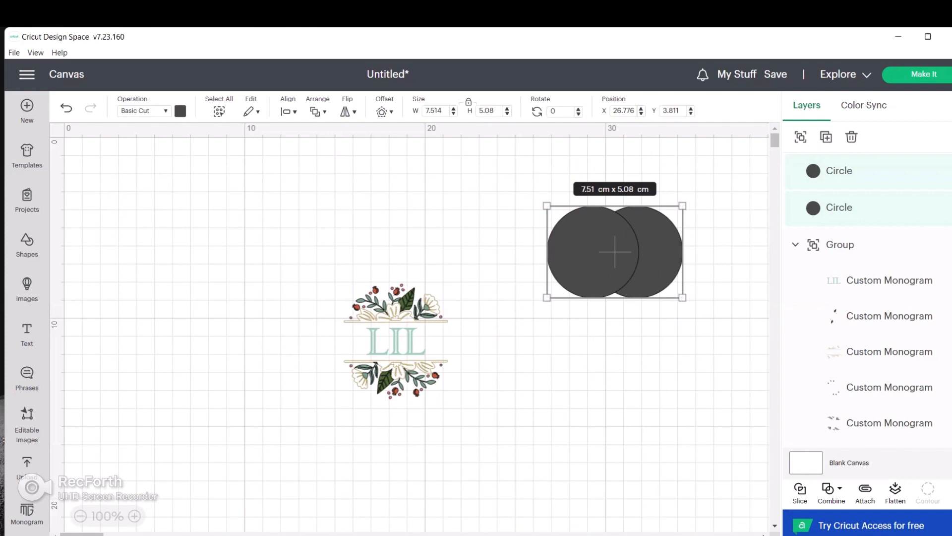
click(834, 489)
click(867, 448)
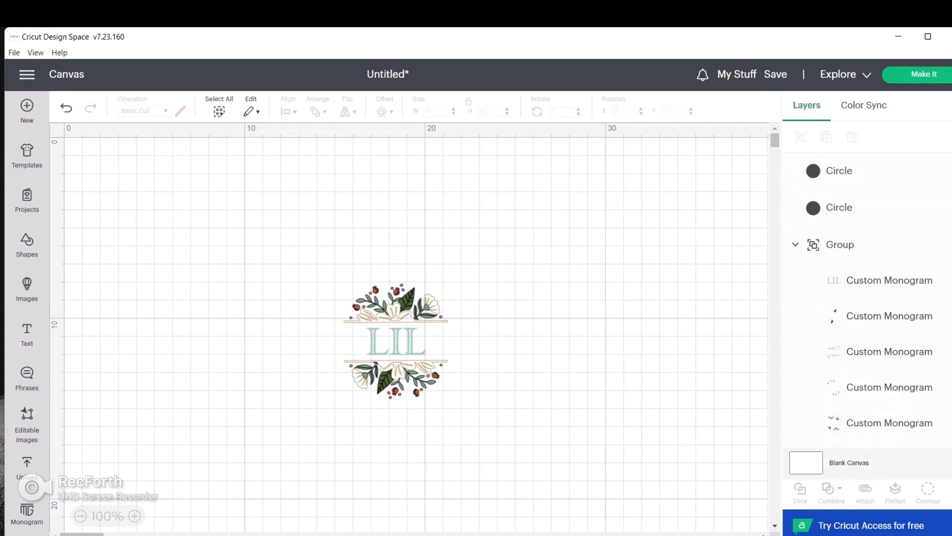
click(697, 343)
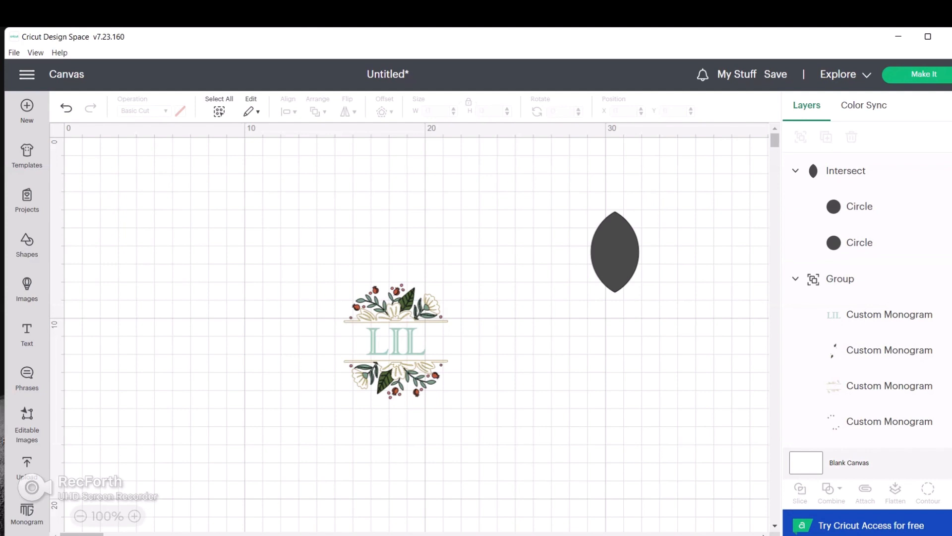
click(615, 252)
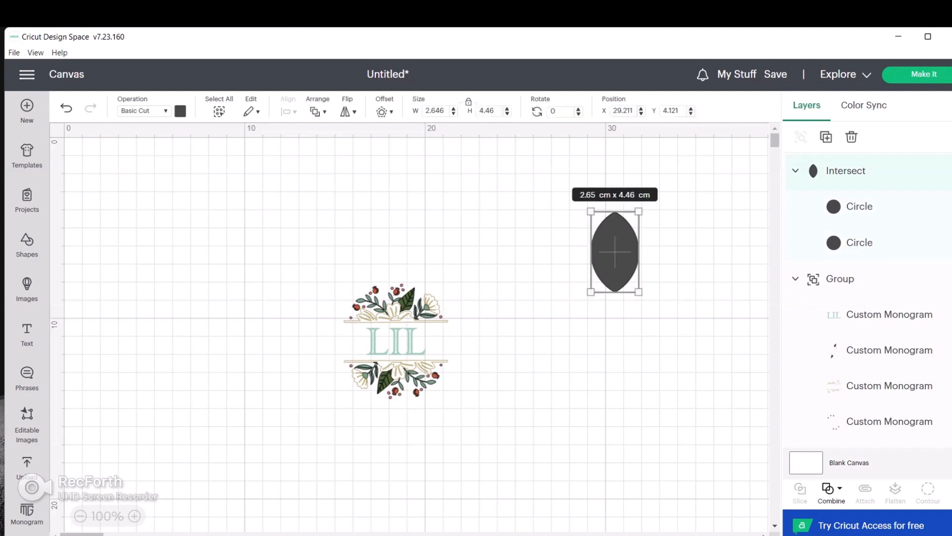
click(66, 108)
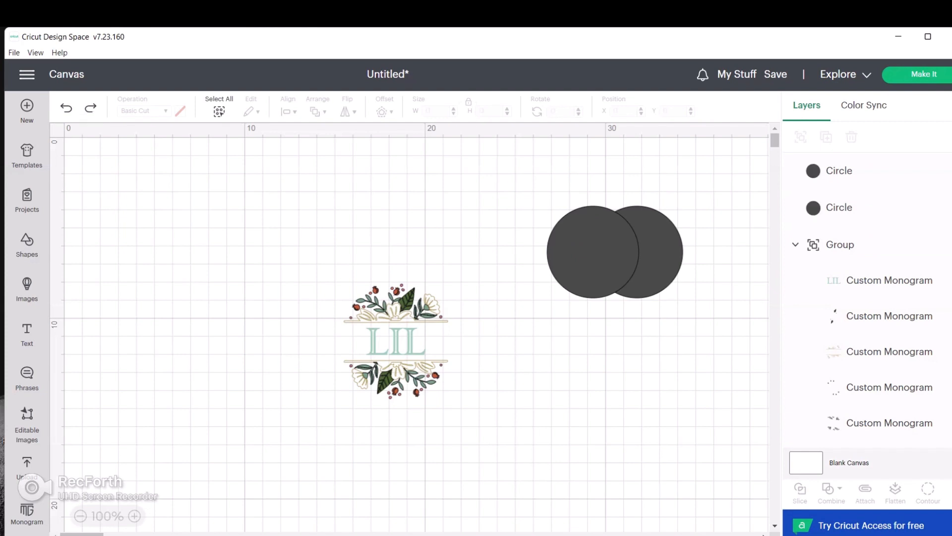
Step: Repeat the Intersect combination on the two overlapping circles and undo it again
drag(519, 175, 713, 351)
click(832, 490)
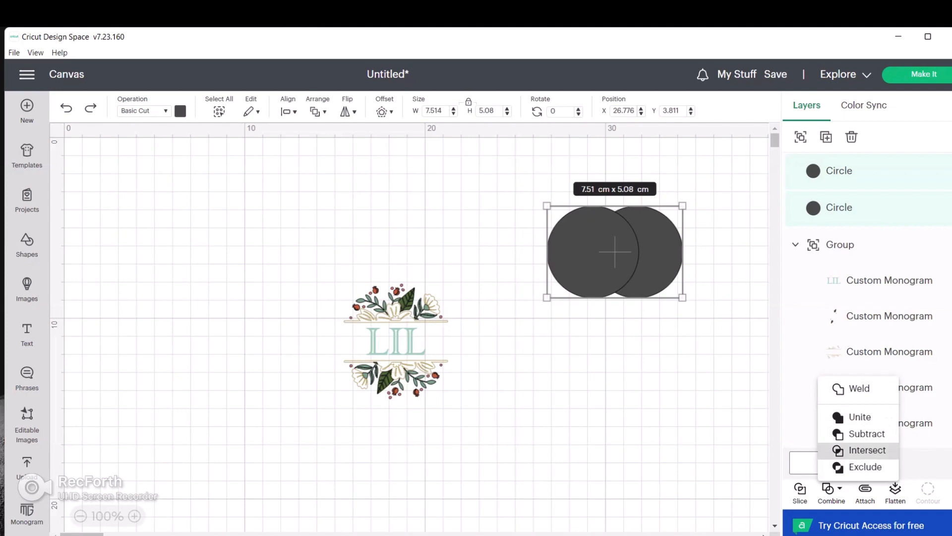
click(867, 450)
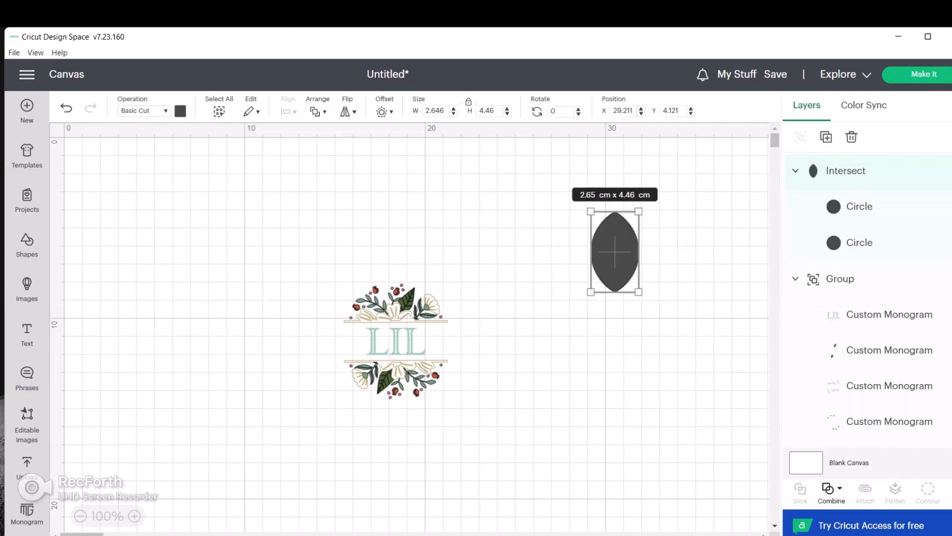
key(ctrl+z)
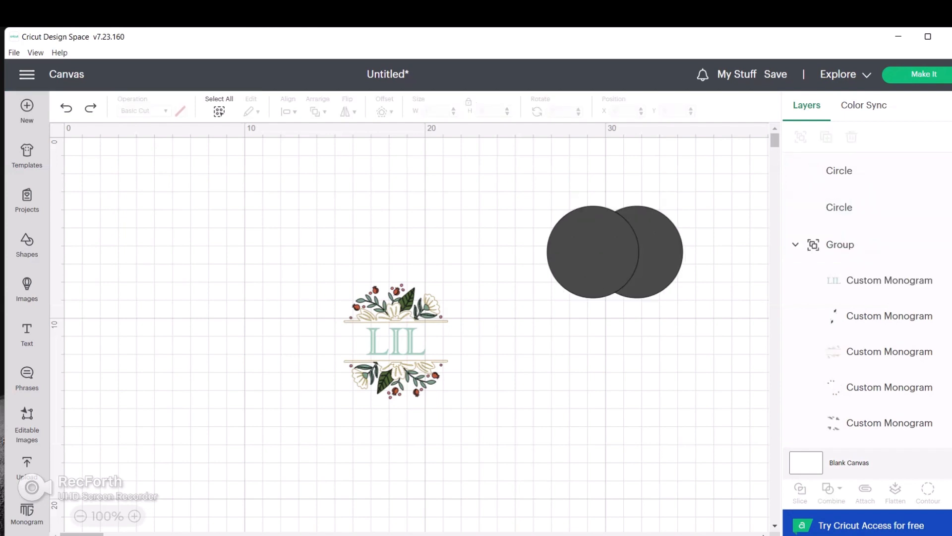
Step: Try subtracting the front circle from the one behind it and undo the subtraction
drag(539, 172, 727, 348)
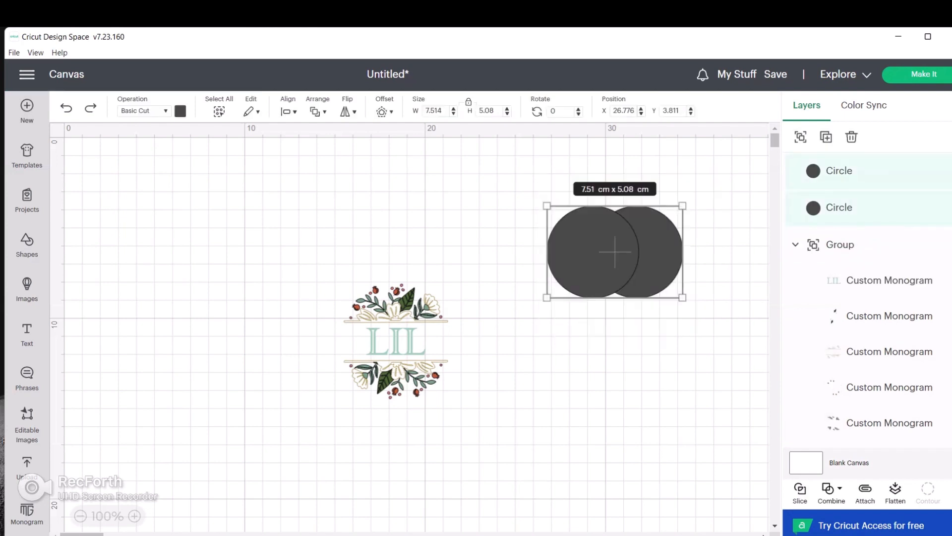
click(832, 489)
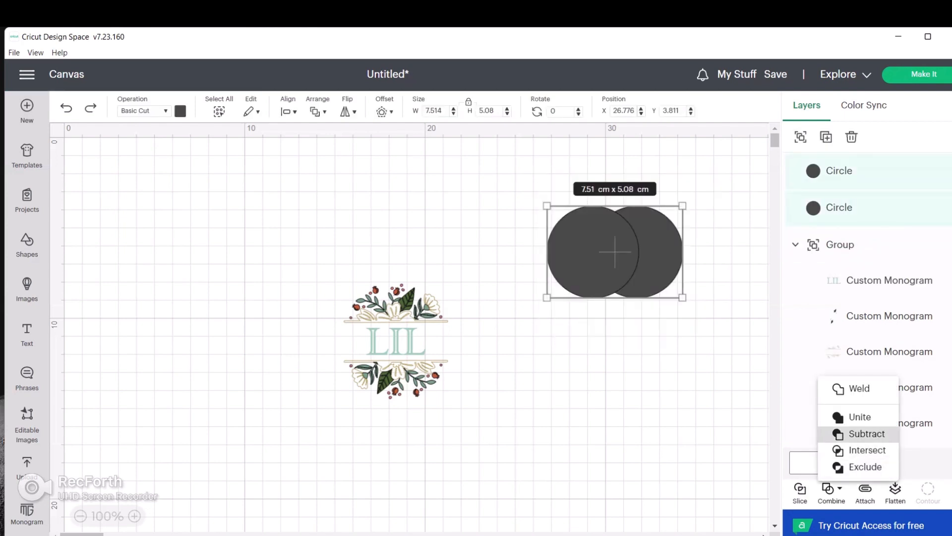
click(867, 433)
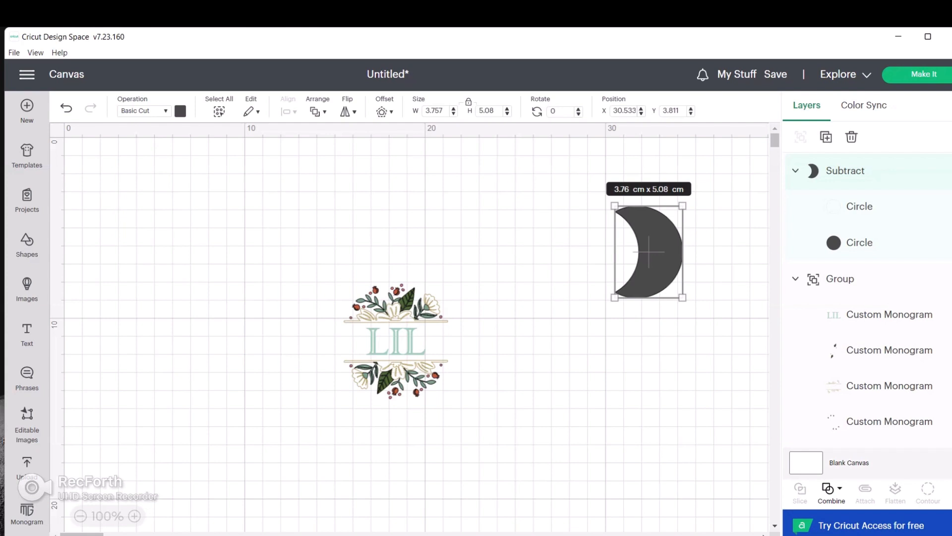
key(ctrl+z)
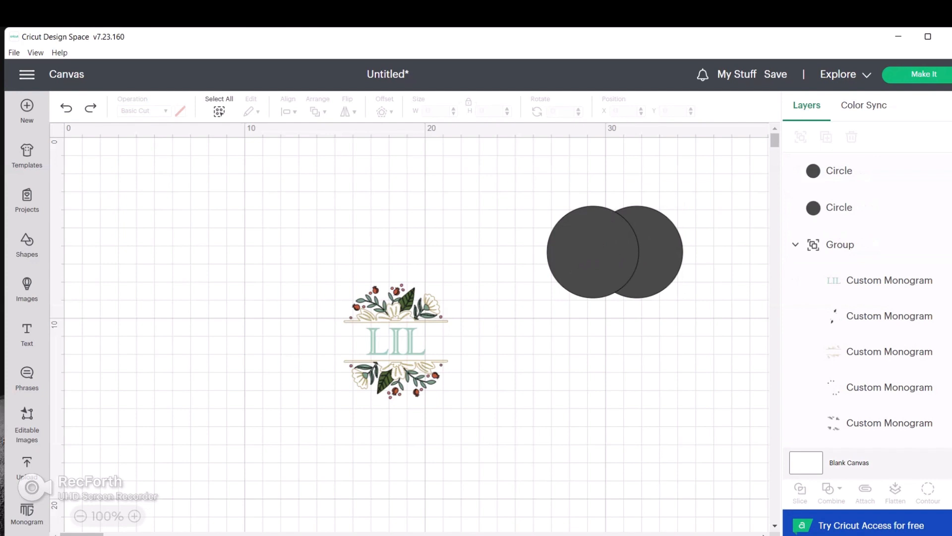
Step: Slice the two overlapping circles, move one crescent and both overlap pieces below, and delete those three pieces
drag(530, 190, 768, 360)
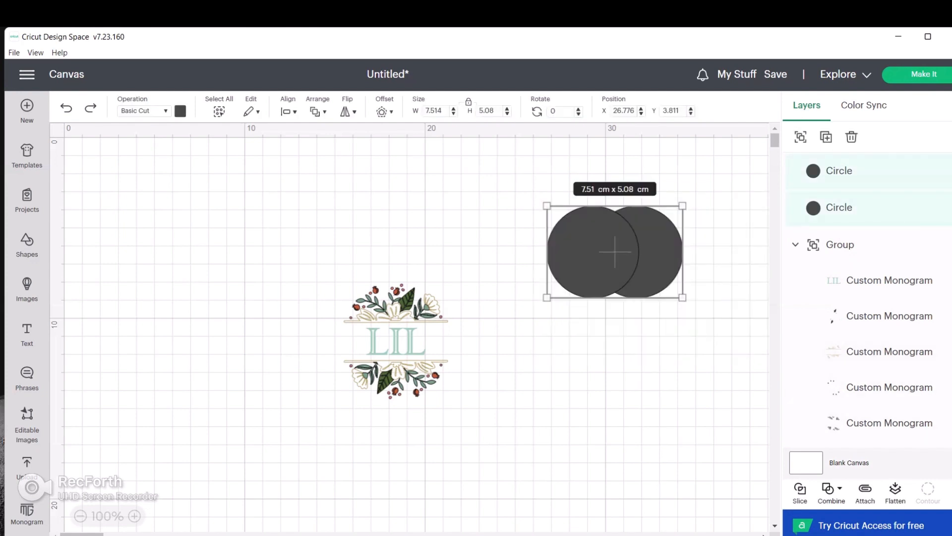
click(832, 490)
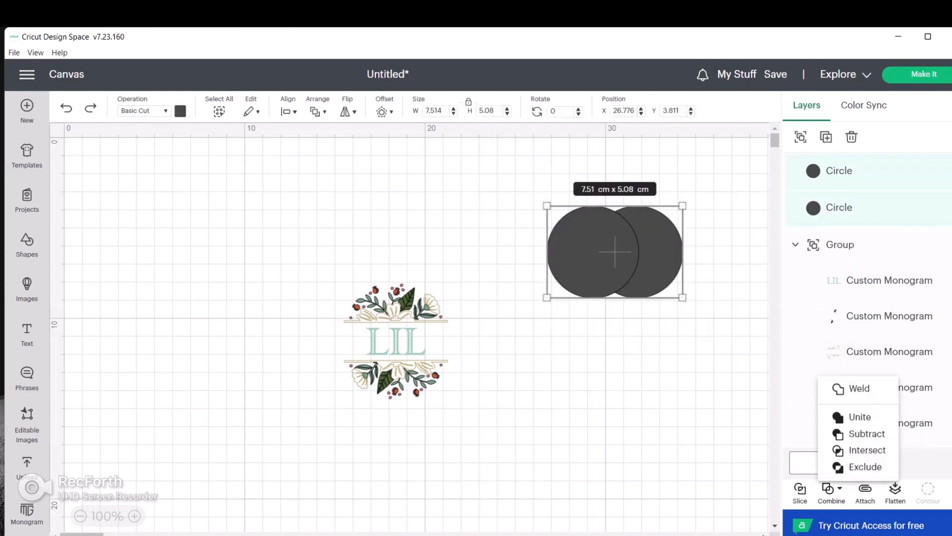
click(800, 488)
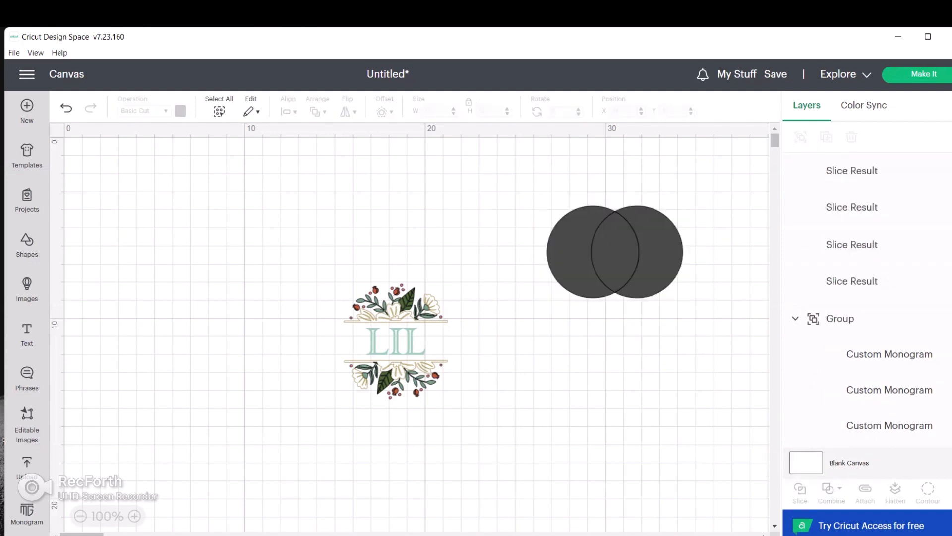
drag(570, 252, 588, 361)
drag(614, 252, 602, 392)
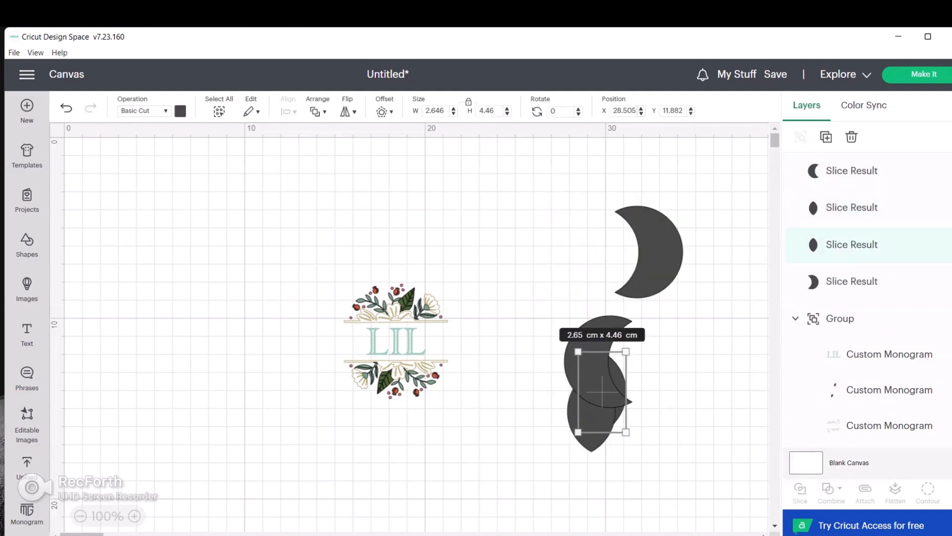
drag(559, 313, 642, 471)
key(Delete)
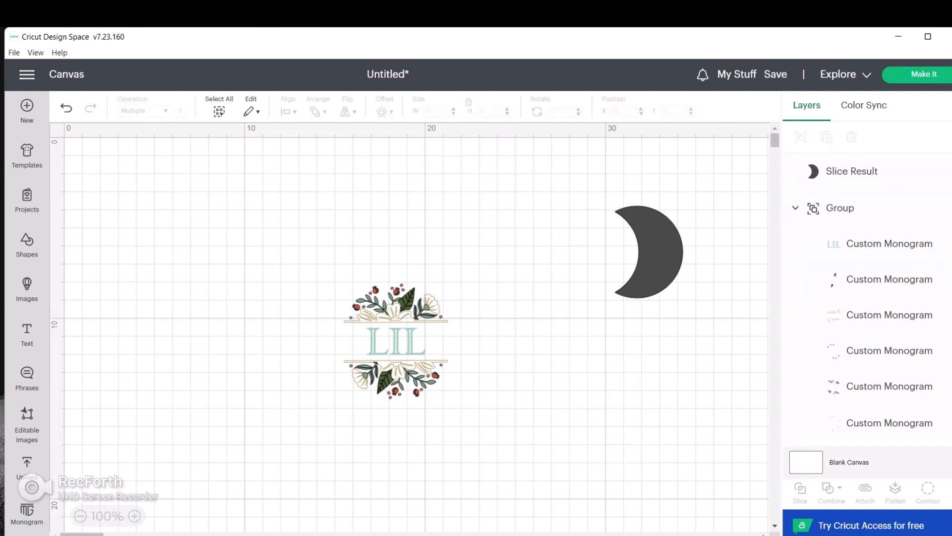
Step: Undo the deletion, the piece moves and the slice to restore the two overlapping circles
key(ctrl+z)
key(ctrl+z)
key(ctrl+z)
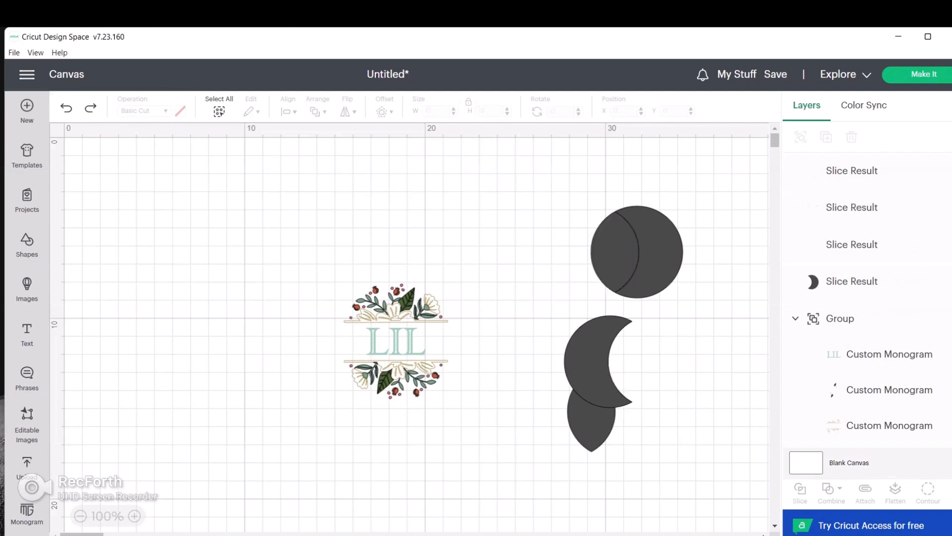
key(ctrl+z)
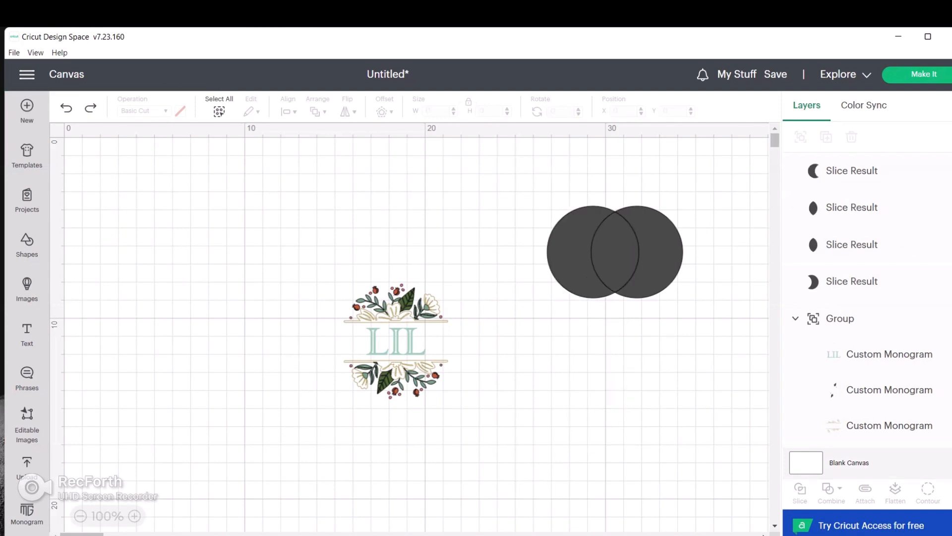
key(ctrl+z)
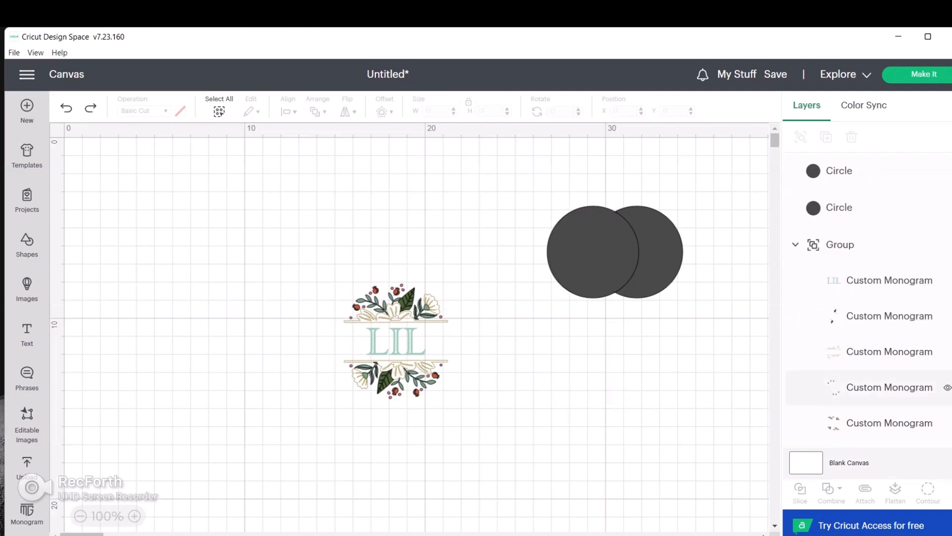
Step: Weld the two overlapping circles into one shape and select the welded shape
drag(534, 174, 722, 323)
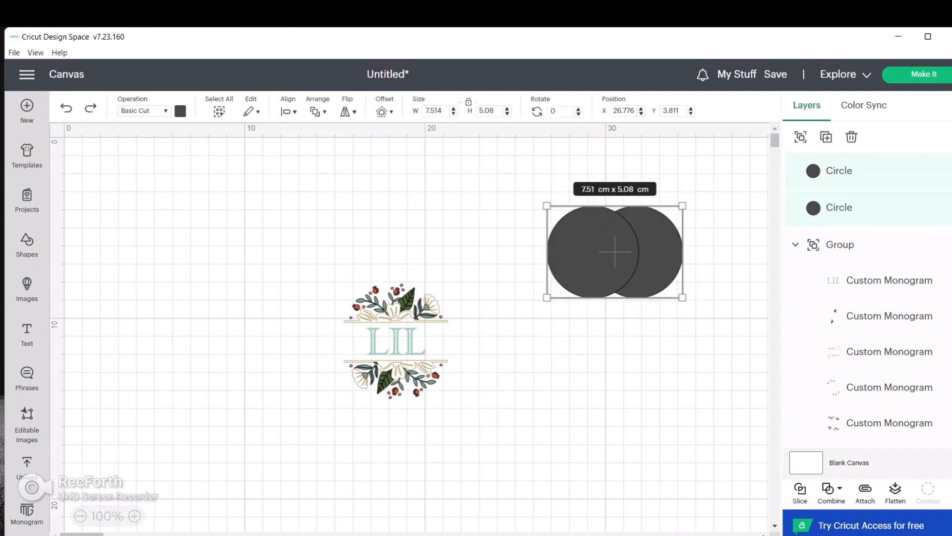
click(832, 488)
click(859, 387)
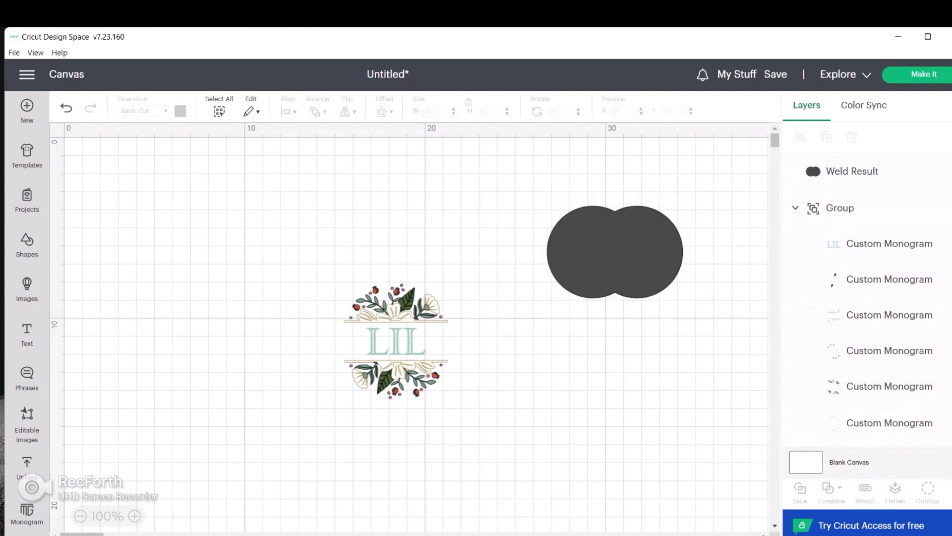
click(611, 249)
right_click(610, 250)
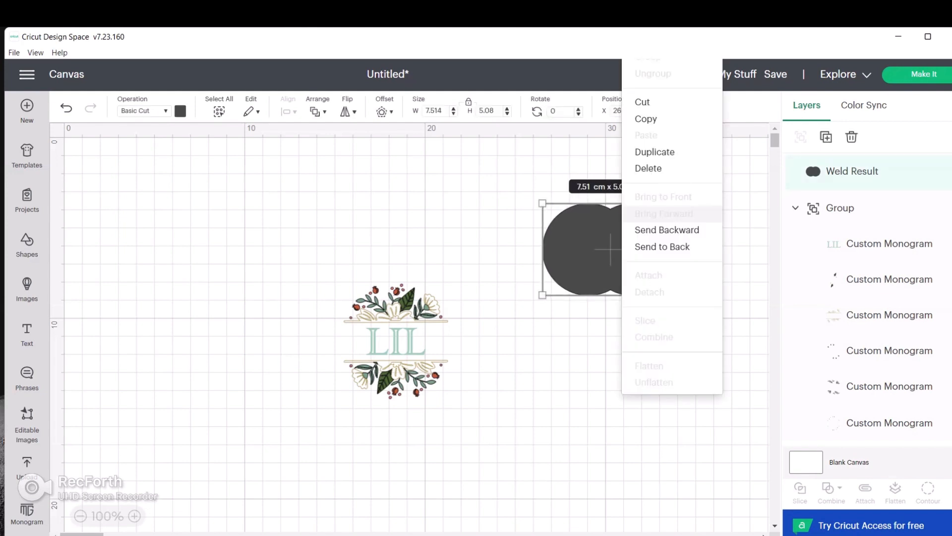
click(581, 338)
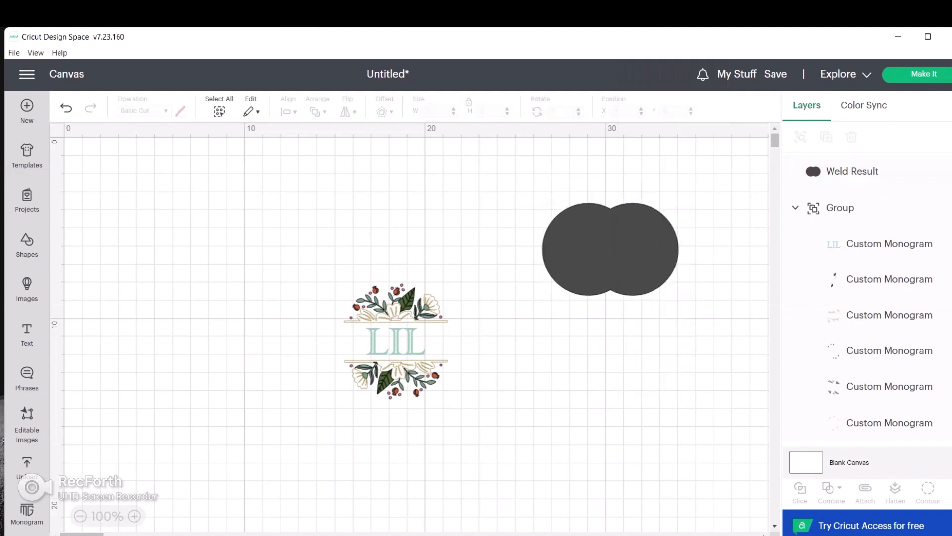
click(610, 250)
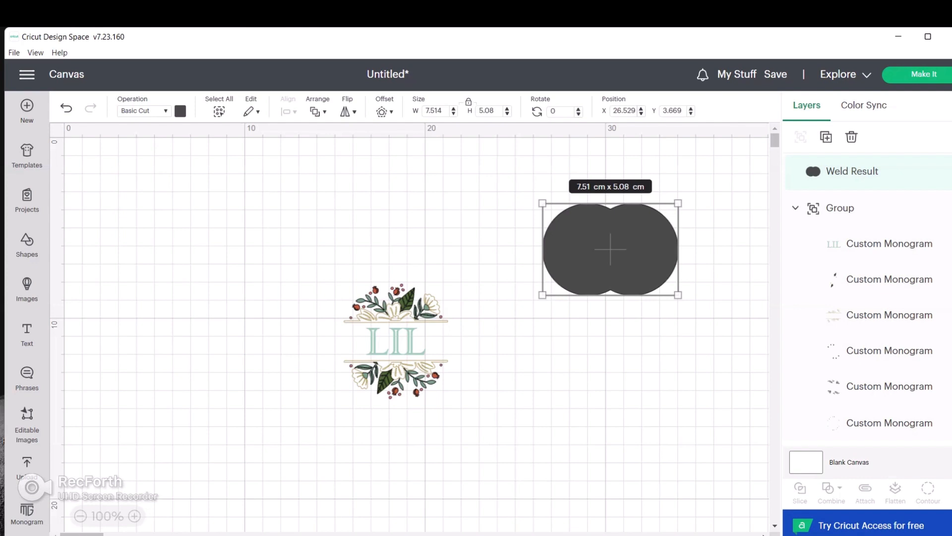
Step: Undo the small shifts of the welded shape and the weld, keeping the two circles overlapped
key(ctrl+z)
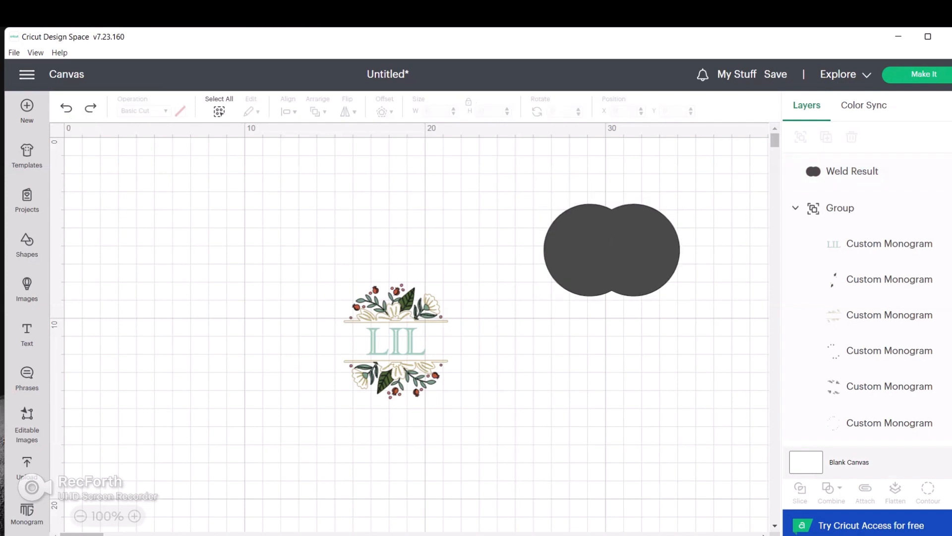
key(ctrl+z)
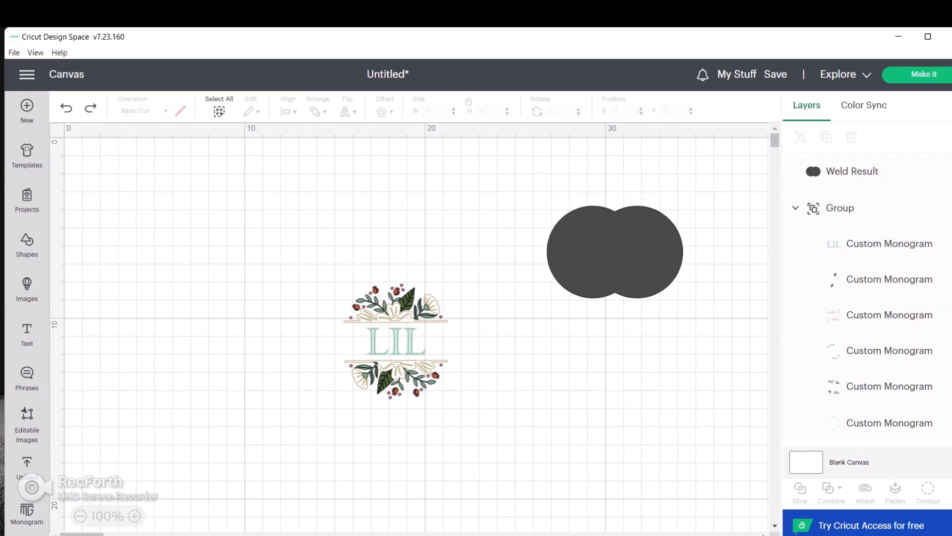
key(ctrl+z)
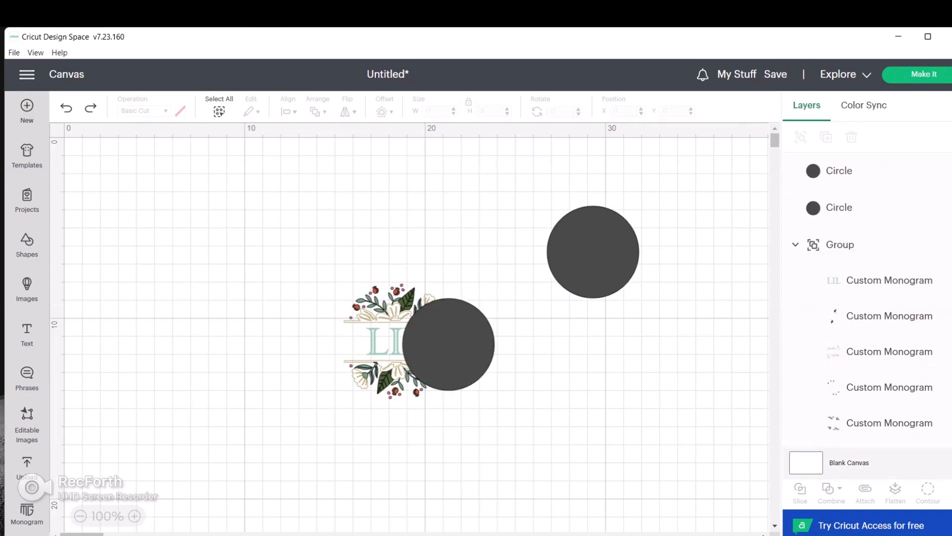
key(ctrl+y)
Step: Combine the two overlapping circles with Unite and deselect the result
drag(735, 311, 543, 181)
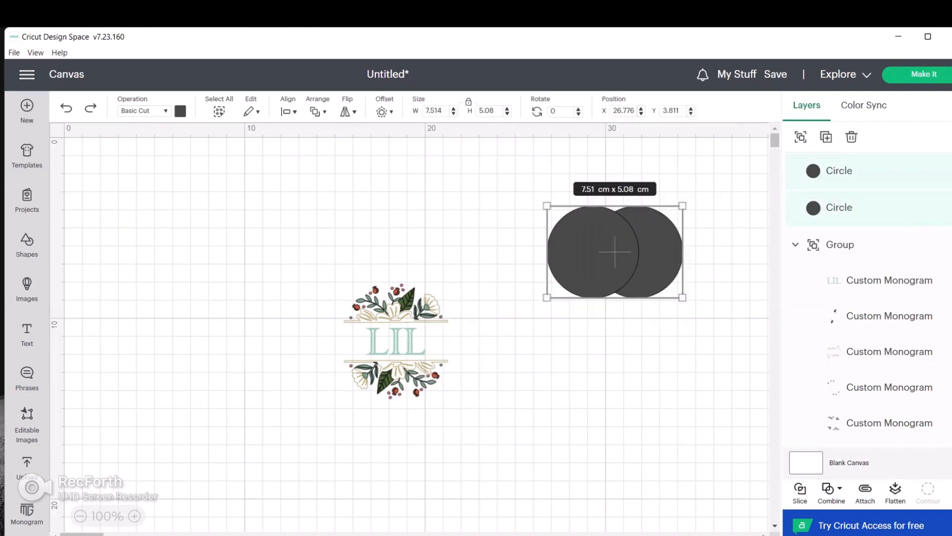
click(832, 490)
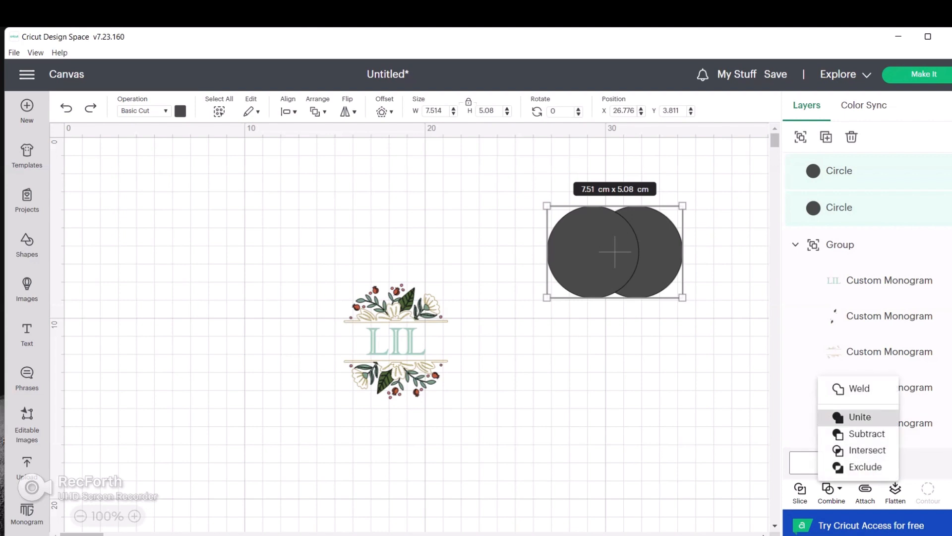
click(859, 417)
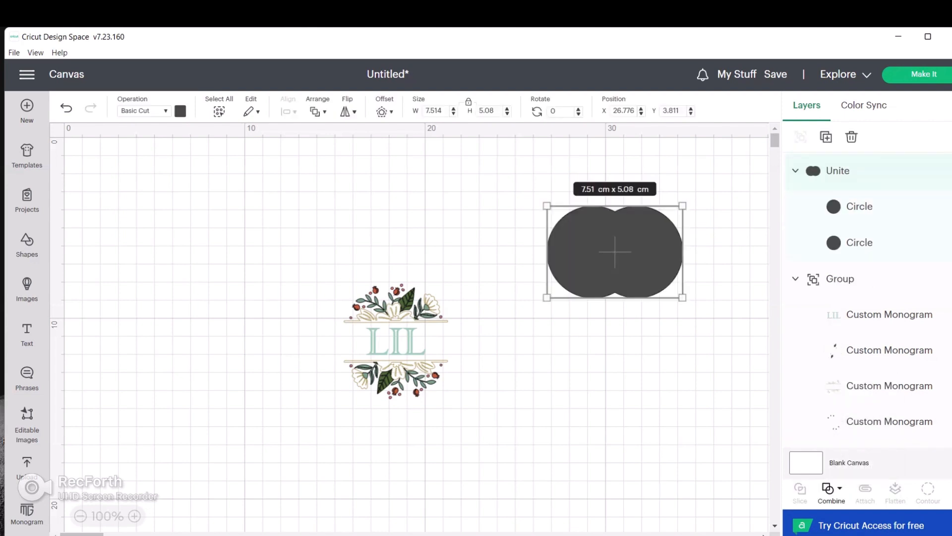
key(Escape)
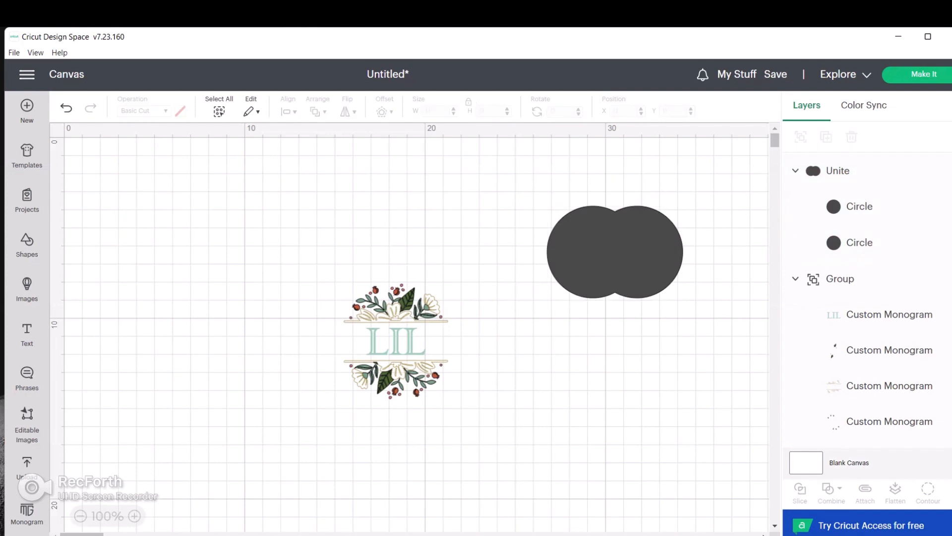
Step: Reverse the Unite on the circles, then try moving the front circle to about X 24.4, Y 9.2 cm and undo the move
drag(539, 184, 700, 332)
click(831, 492)
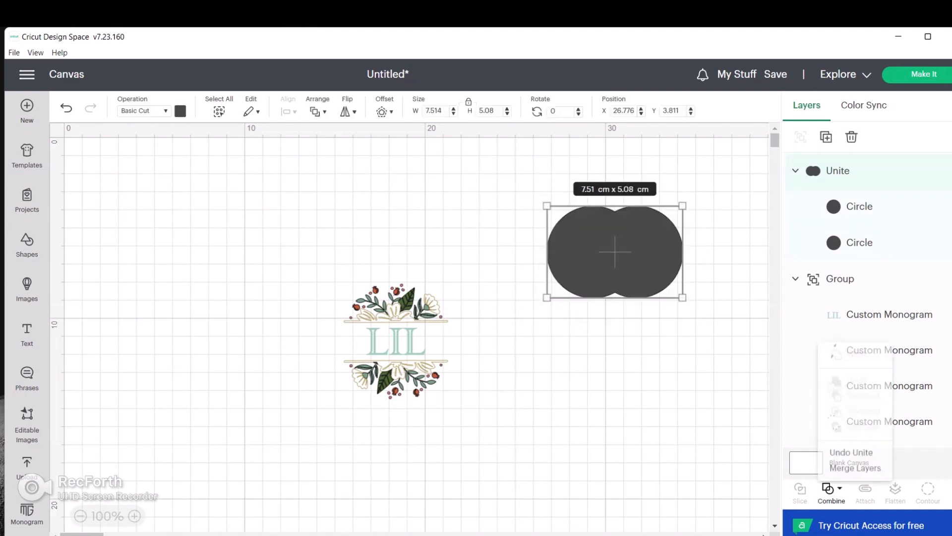
click(854, 449)
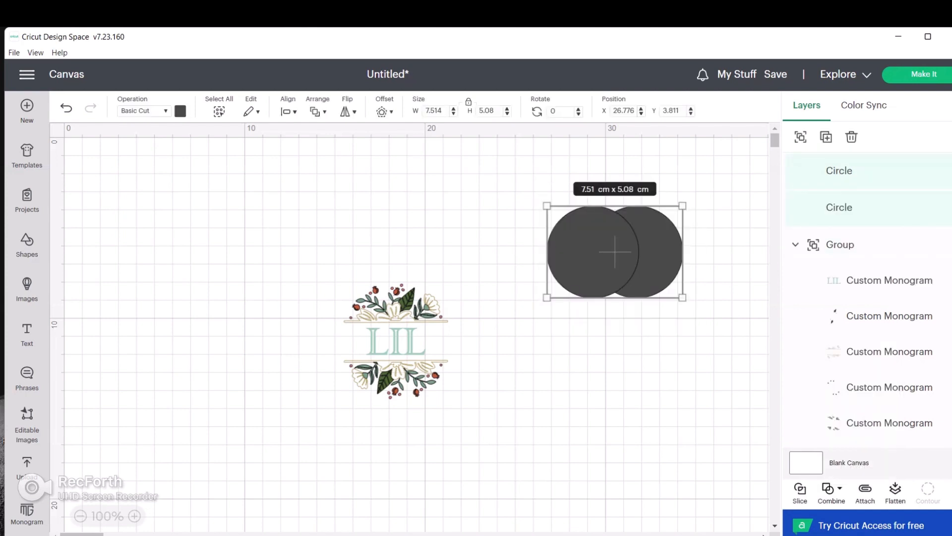
drag(592, 252, 550, 349)
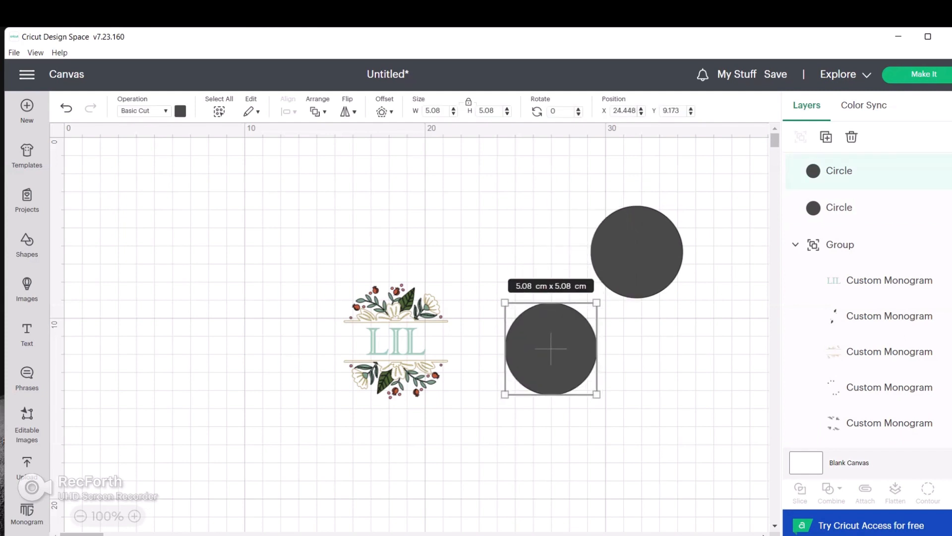
key(ctrl+z)
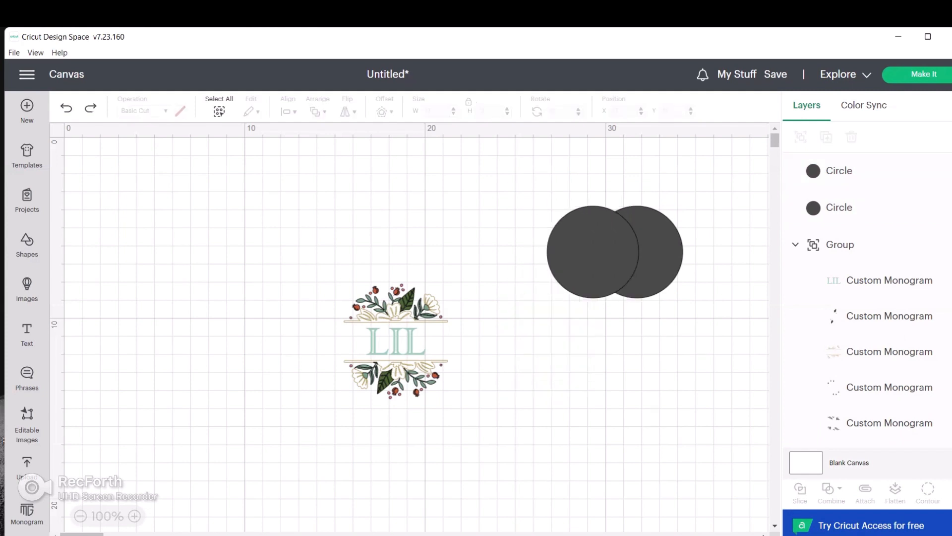
Step: Move the front circle over the right part of the monogram, at about X 18, Y 8.8 cm
drag(501, 170, 769, 323)
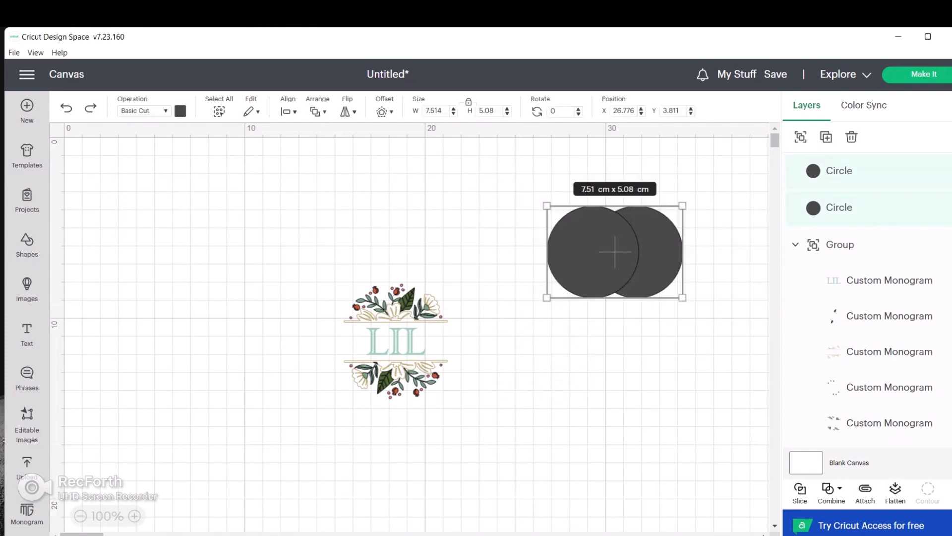
click(719, 329)
drag(592, 252, 434, 342)
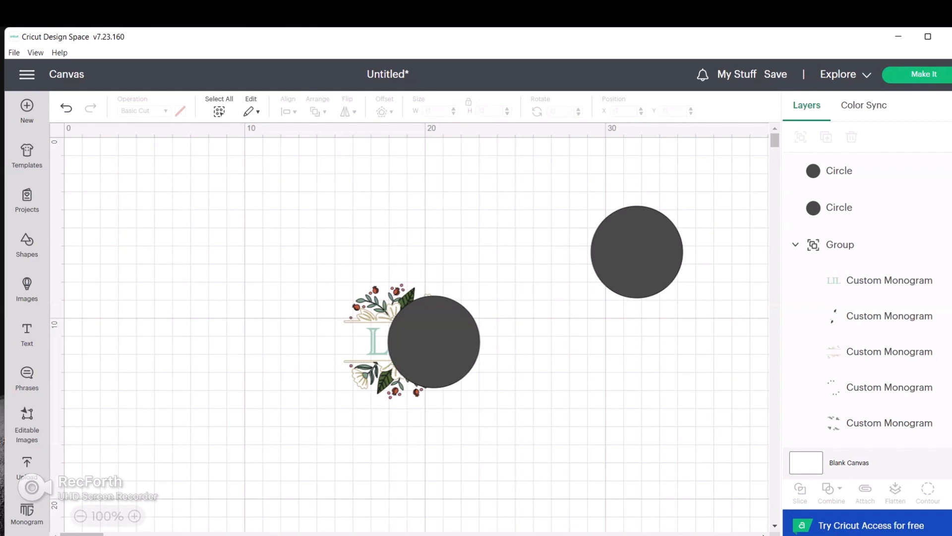
Step: Slice the monogram's LIL lettering layer with the circle that overlaps it
mouse_move(278, 206)
mouse_down()
mouse_move(362, 378)
mouse_move(503, 481)
mouse_up()
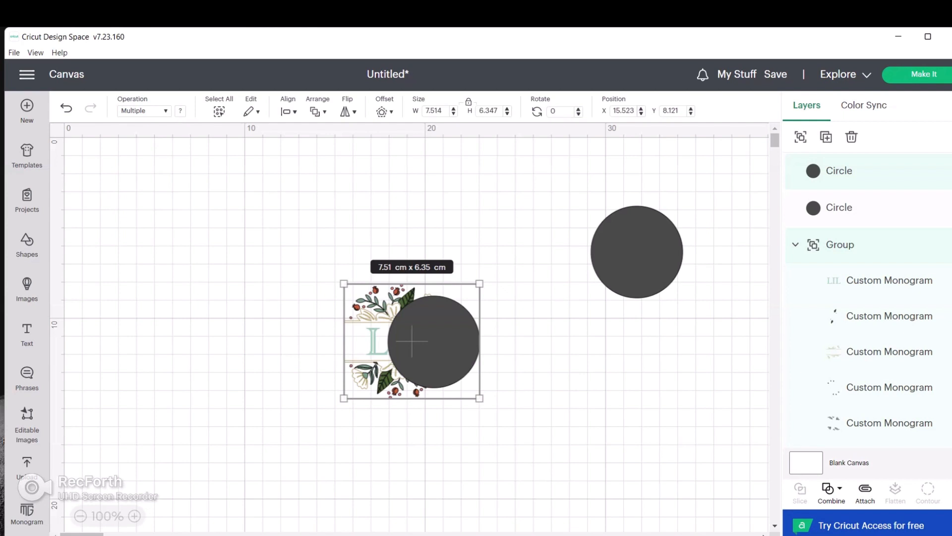
click(412, 340)
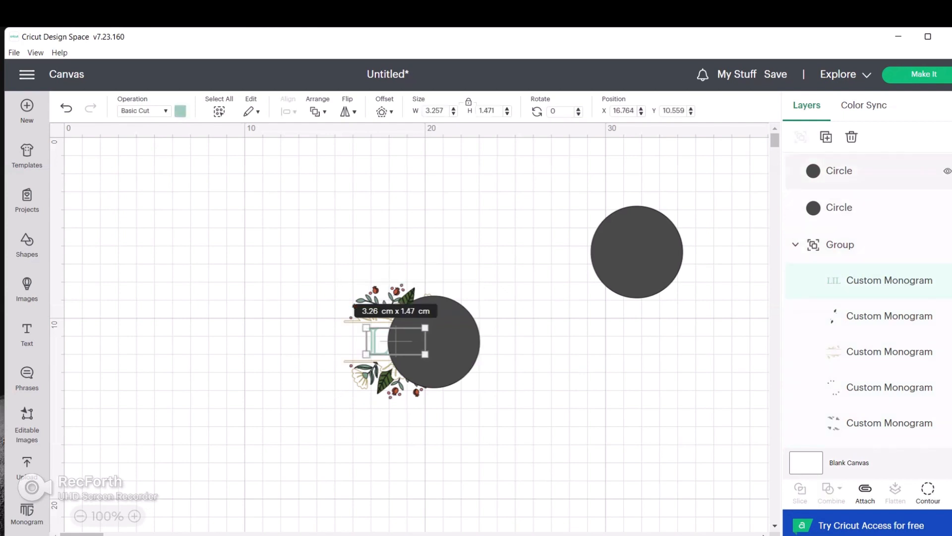
shift+click(873, 170)
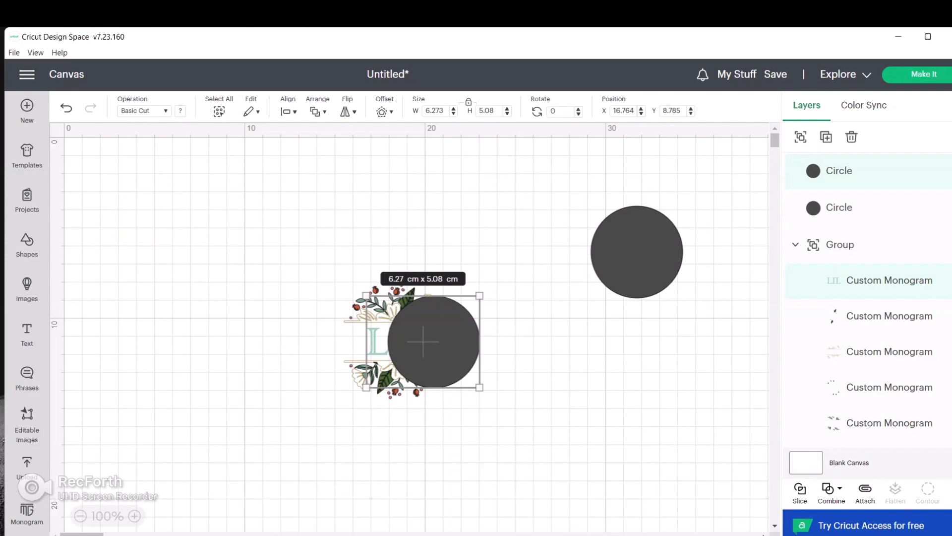
key(shift+alt+q)
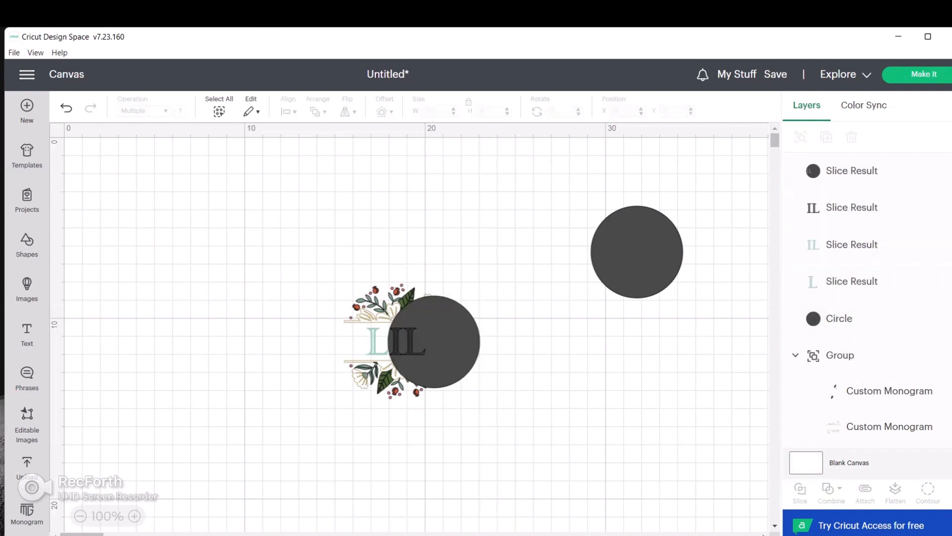
Step: Slice the monogram layer with the flower outlines and horizontal lines using the overlapping sliced circle
click(434, 342)
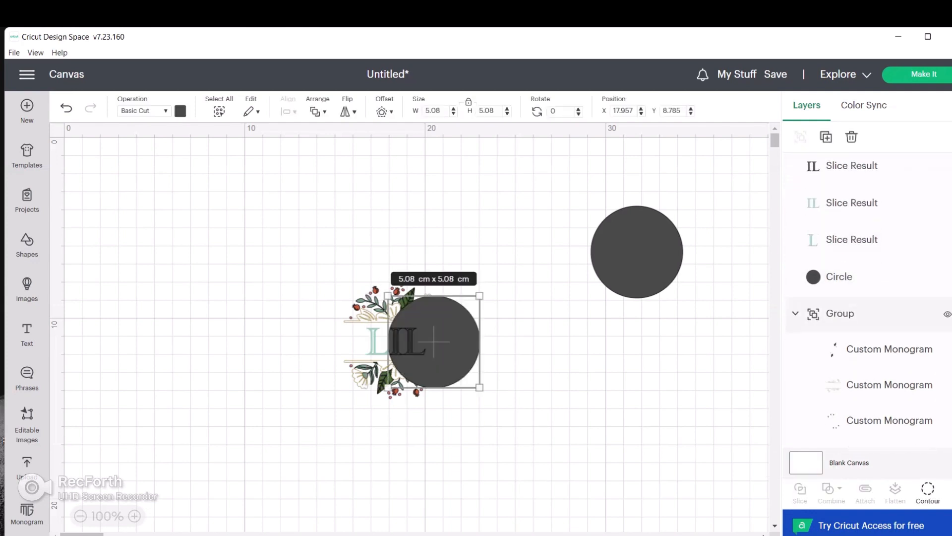
shift+click(889, 363)
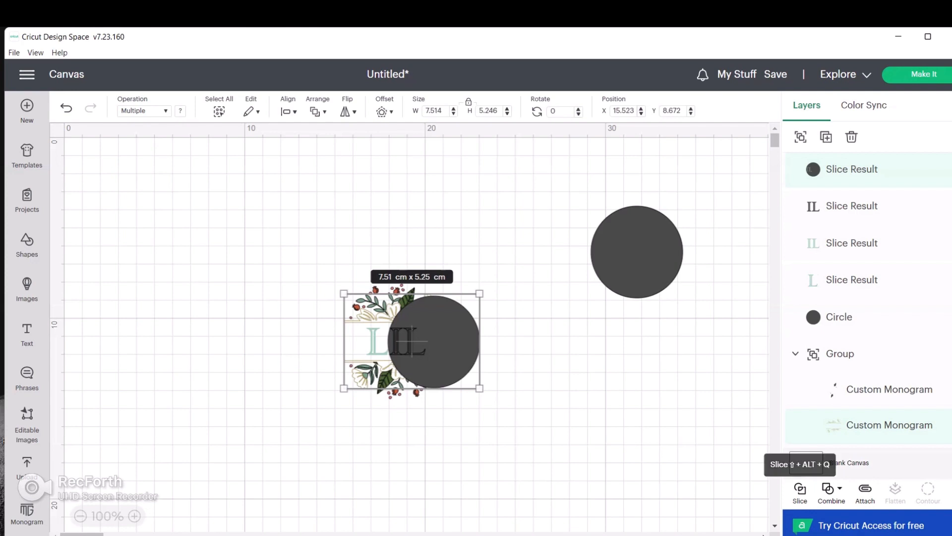
click(800, 493)
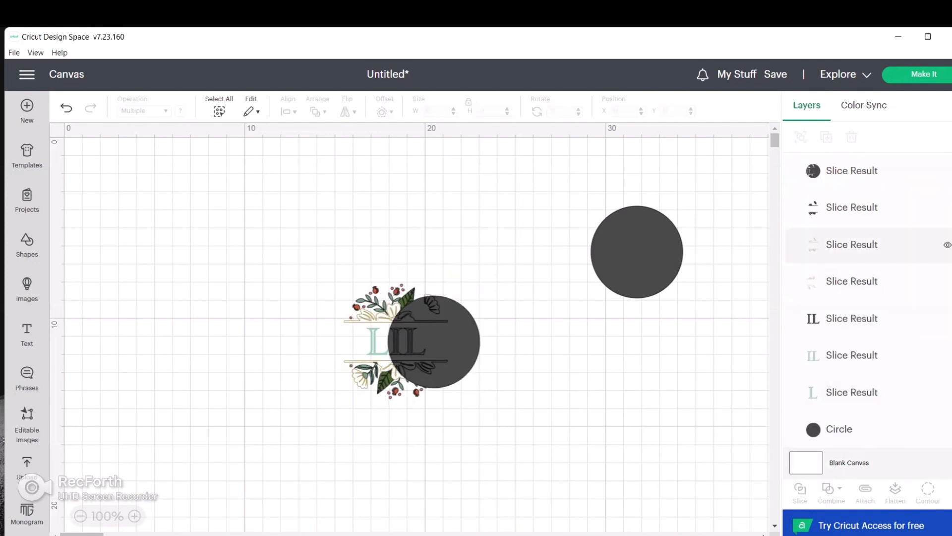
Step: Delete the dark flower-outline piece and the dark IL piece cut out of the circle
click(851, 207)
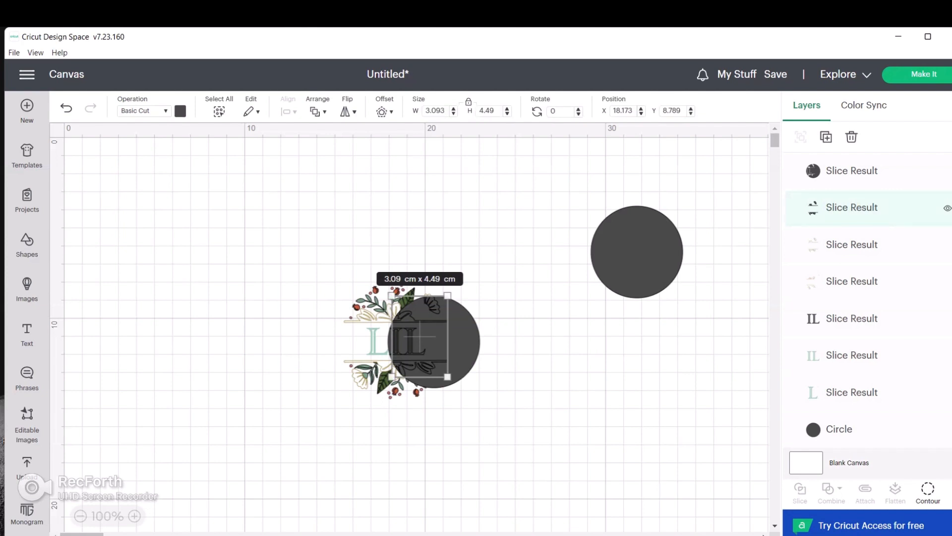
key(Delete)
click(851, 282)
key(Delete)
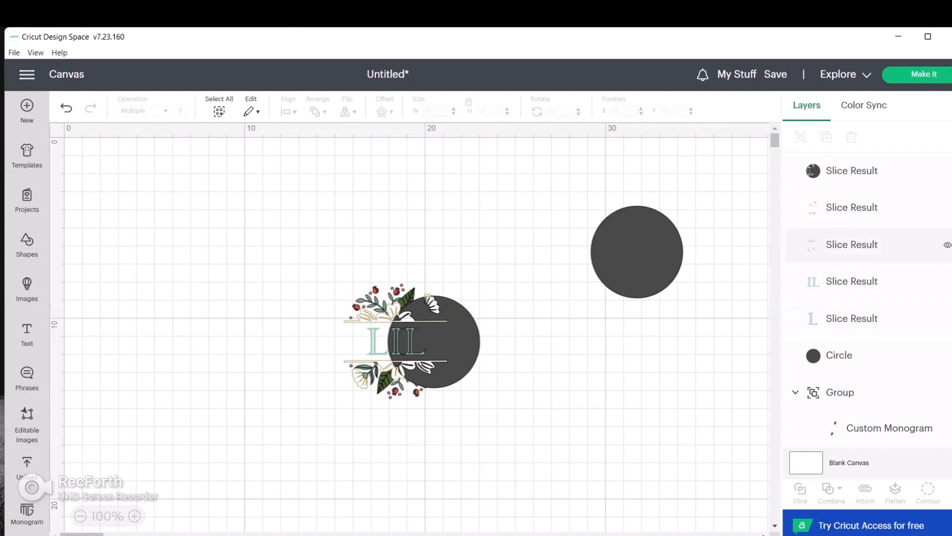
Step: Slice the monogram's large dark leaf layer with the sliced circle that overlaps it
click(851, 170)
scroll(868, 321, down, 3)
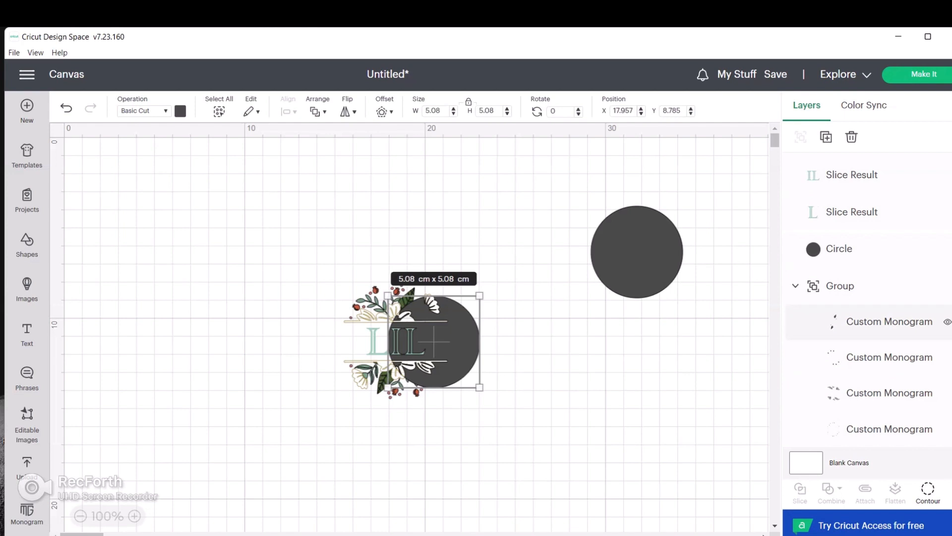
shift+click(868, 321)
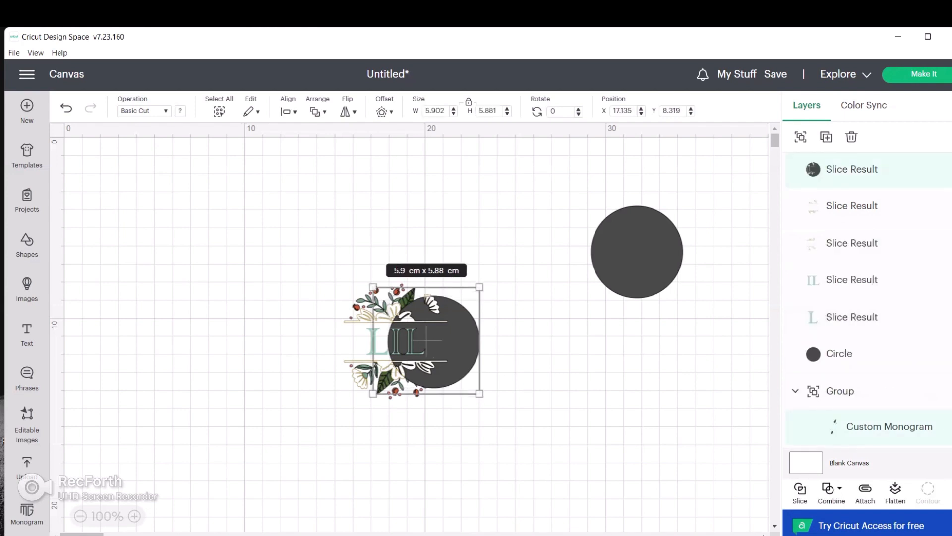
click(800, 493)
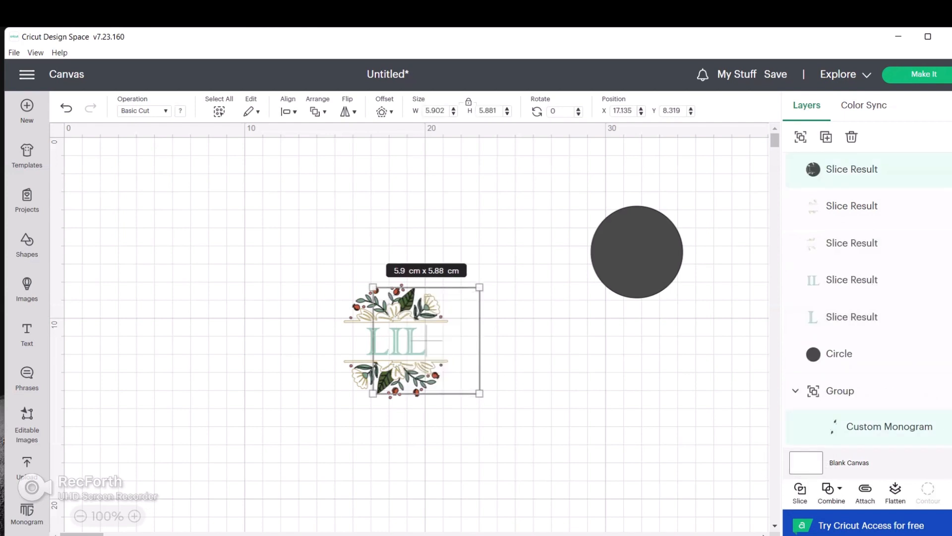
Step: Move the sliced circle and cut pieces clear of the monogram, and delete everything on the canvas
drag(453, 342, 573, 371)
drag(404, 316, 461, 308)
drag(448, 347, 506, 348)
click(525, 344)
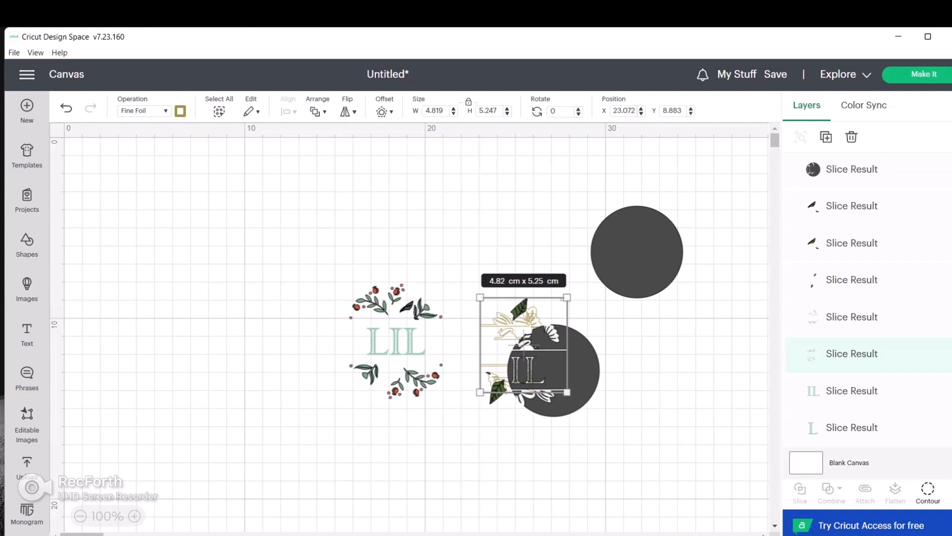
drag(310, 221, 636, 396)
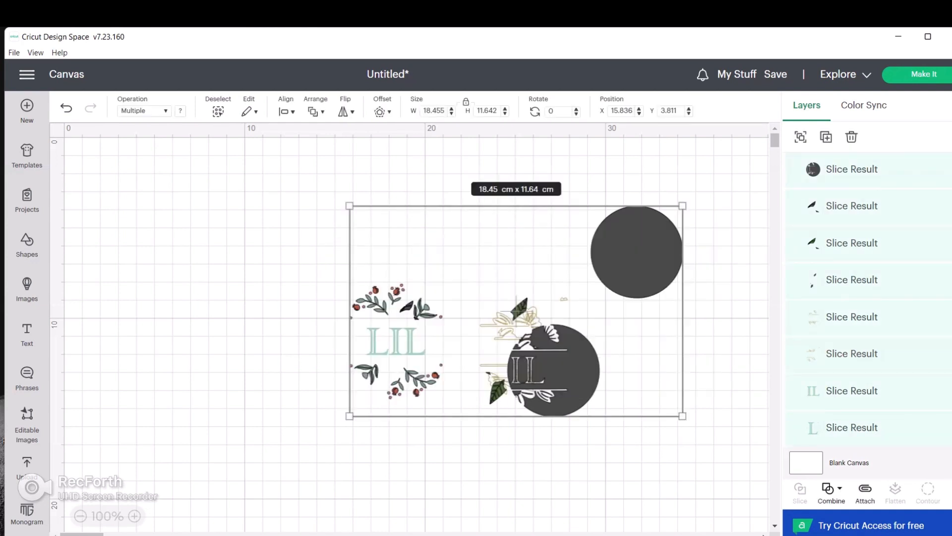
key(Delete)
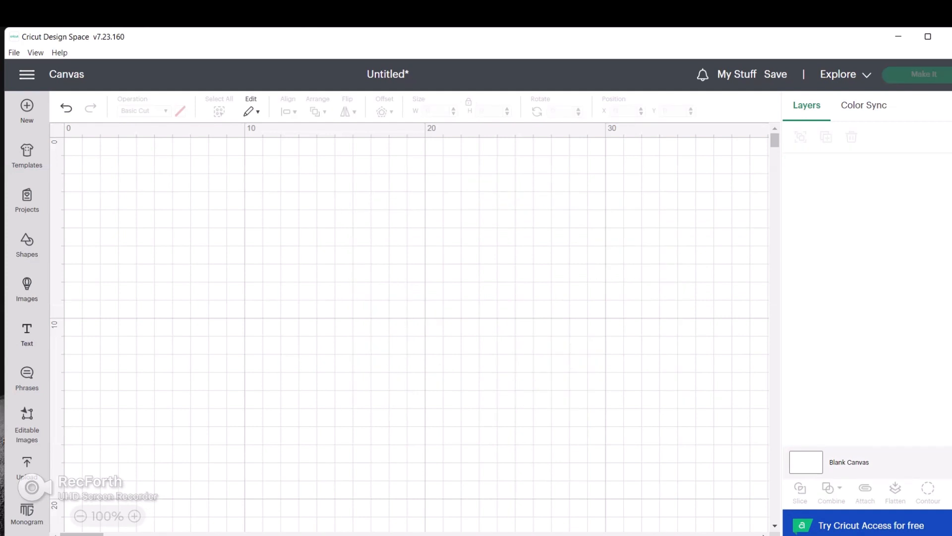
Step: Browse the image library and add the green dragon sleeping on the moon to the canvas
click(27, 290)
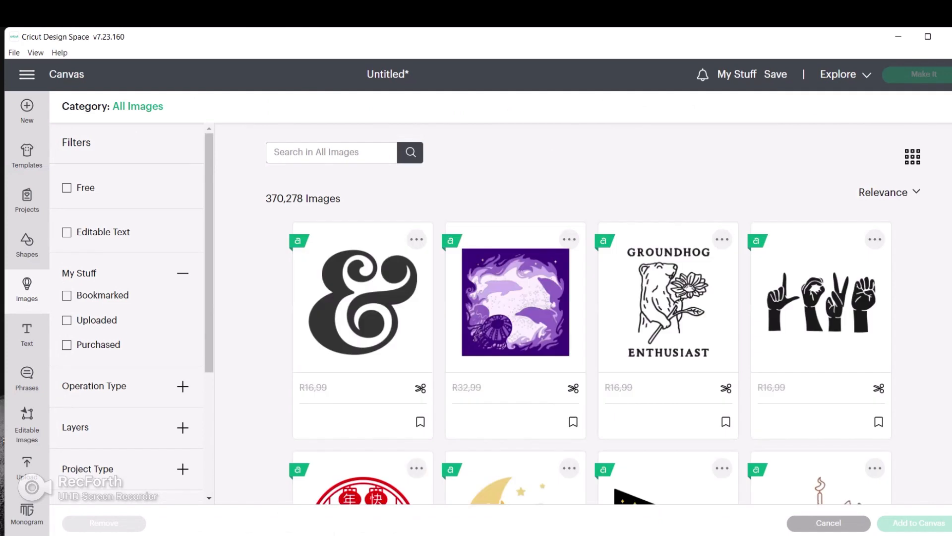
scroll(590, 362, down, 10)
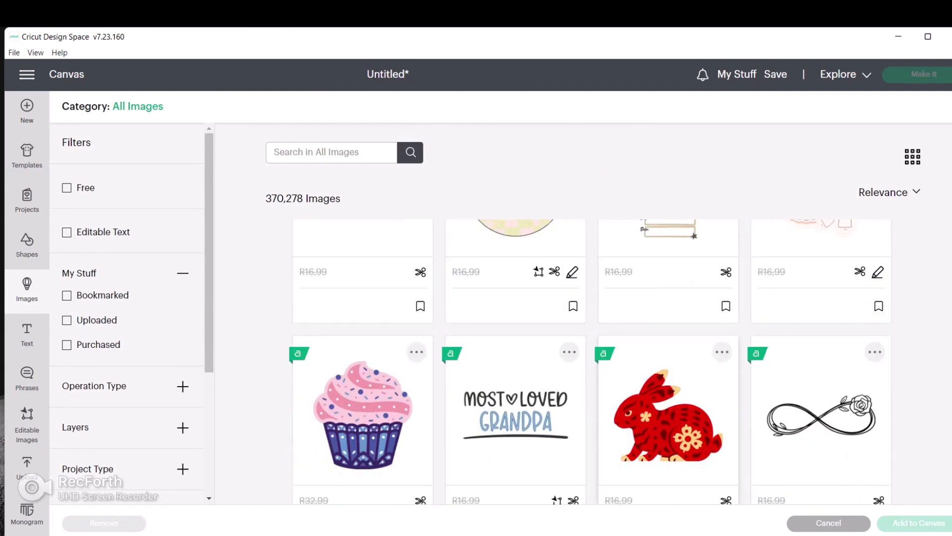
scroll(591, 362, up, 4)
scroll(645, 372, up, 4)
click(515, 357)
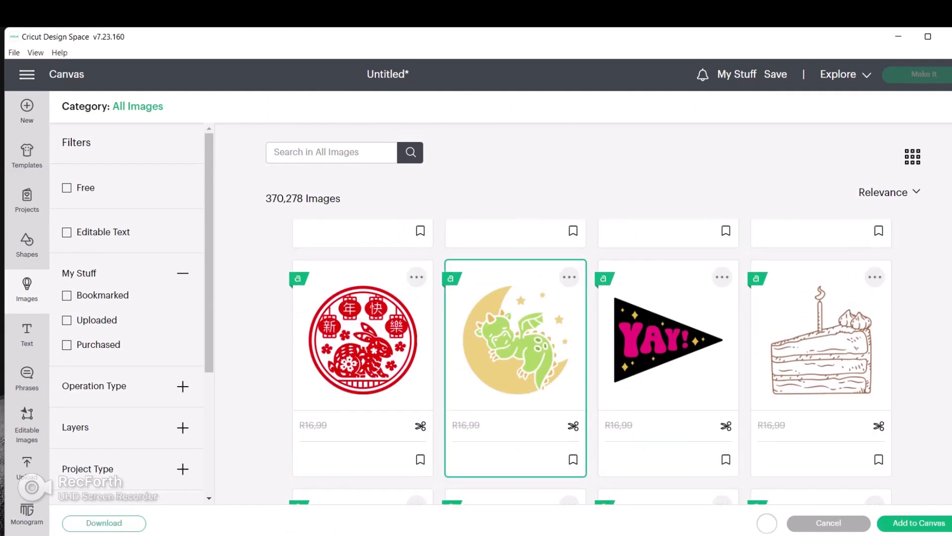
click(918, 524)
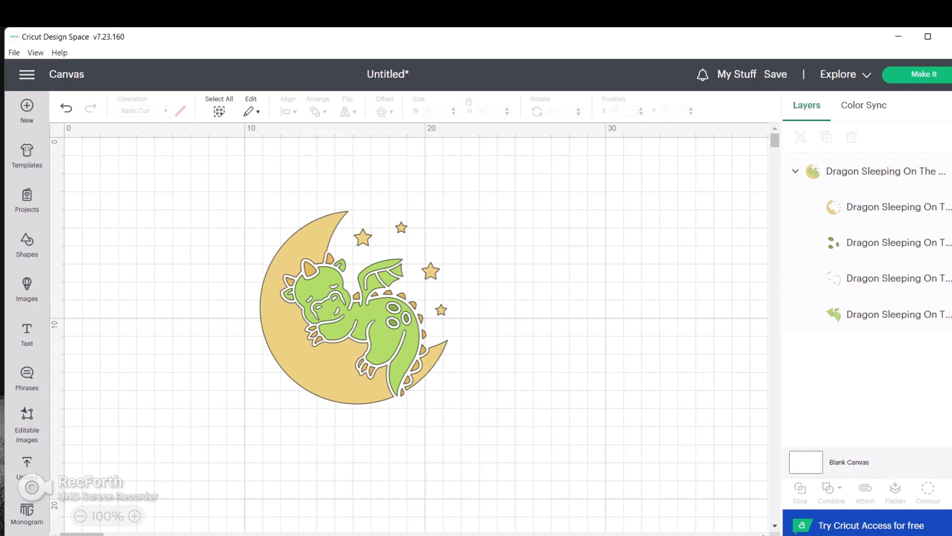
Step: Flatten the whole dragon image into a single Print Then Cut layer, and unflatten it again
drag(175, 198, 562, 483)
click(895, 491)
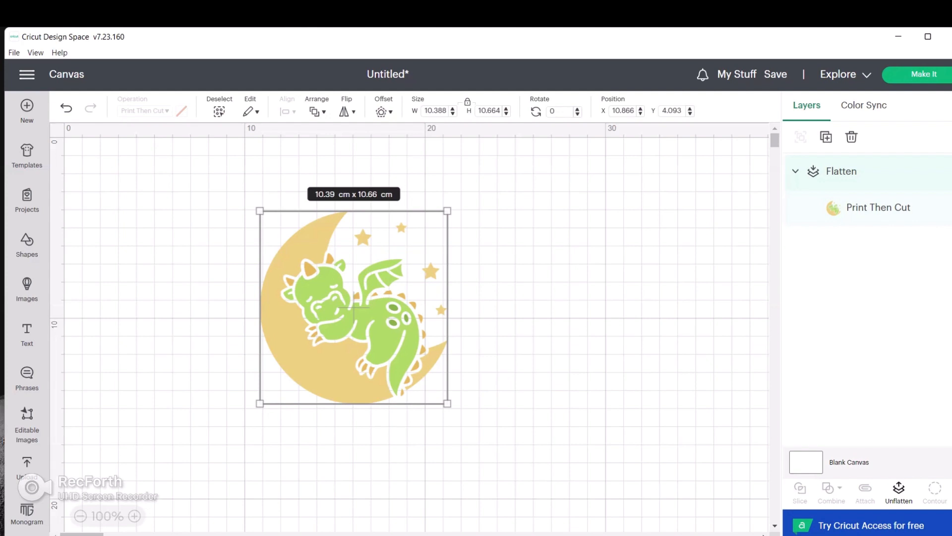
click(899, 490)
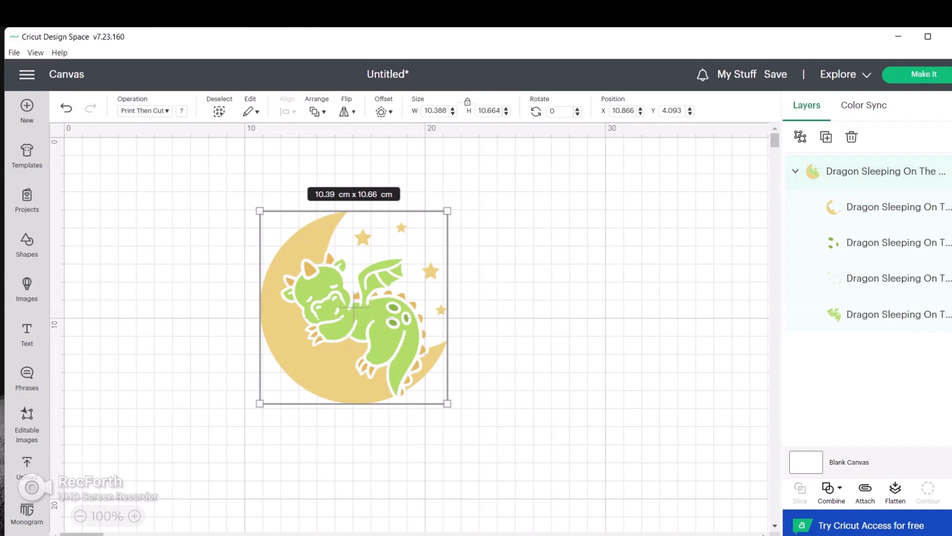
Step: Delete the dragon image and add a square placed at about X 7.1, Y 4.3 cm
key(Delete)
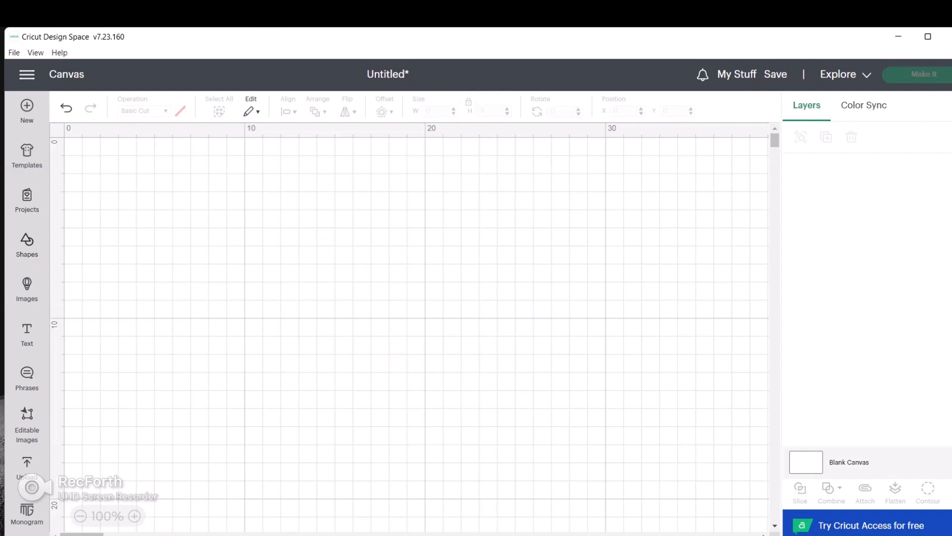
click(27, 243)
click(246, 329)
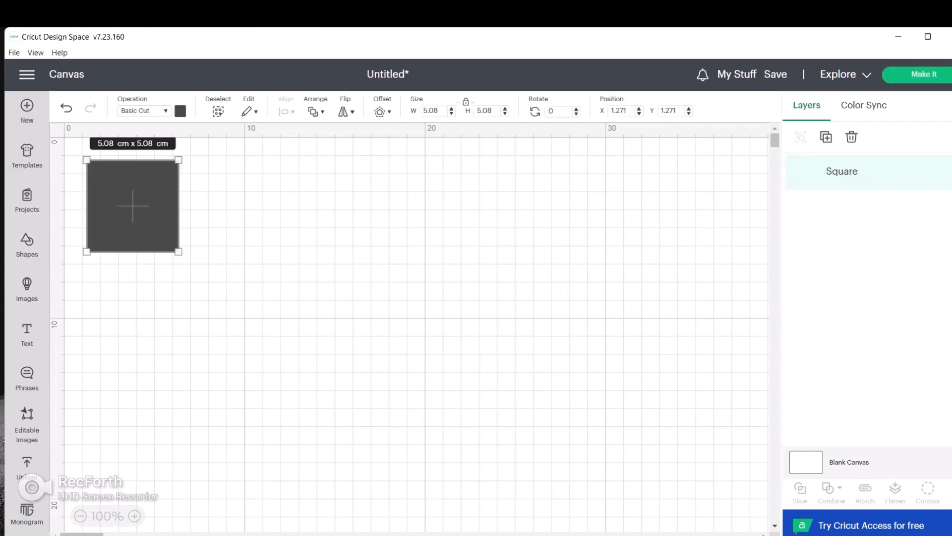
drag(132, 205, 238, 261)
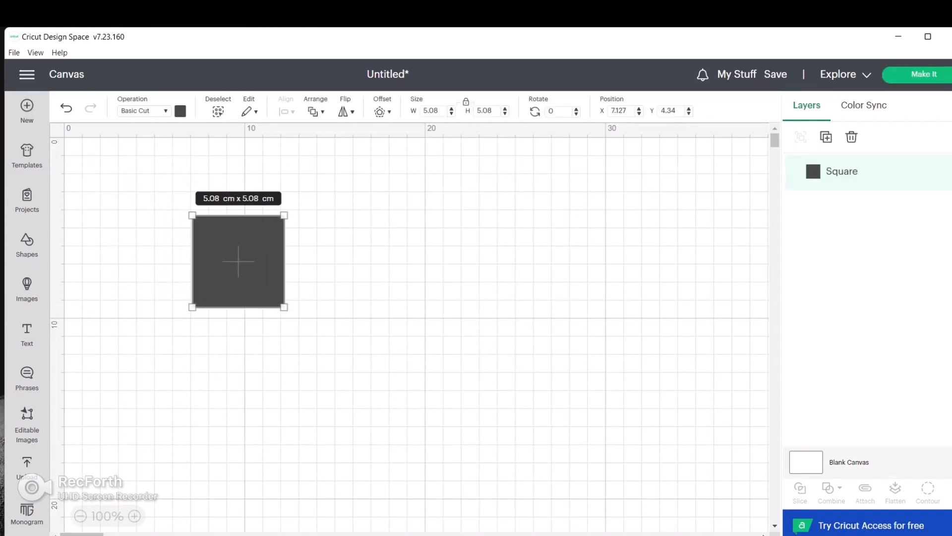
Step: Change the square's operation from Basic Cut to Guide
click(144, 111)
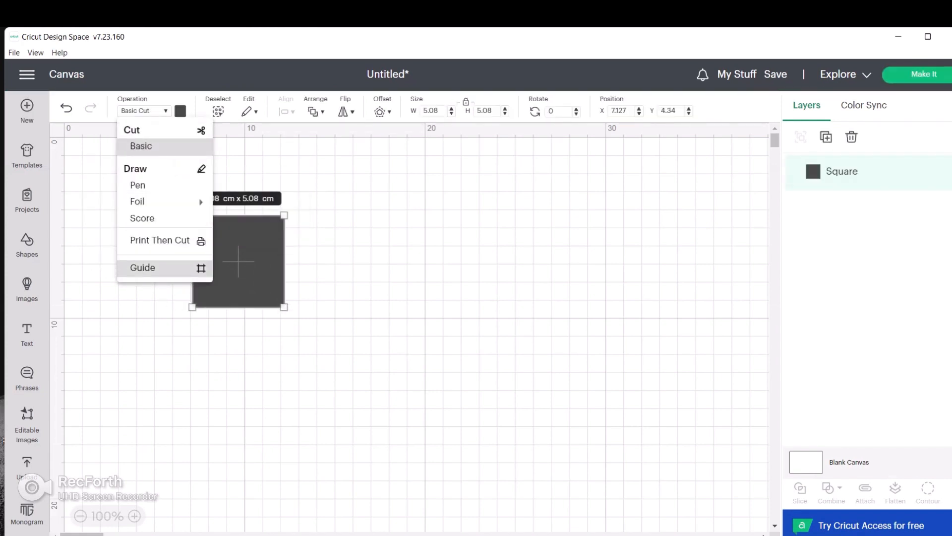
click(149, 268)
click(149, 268)
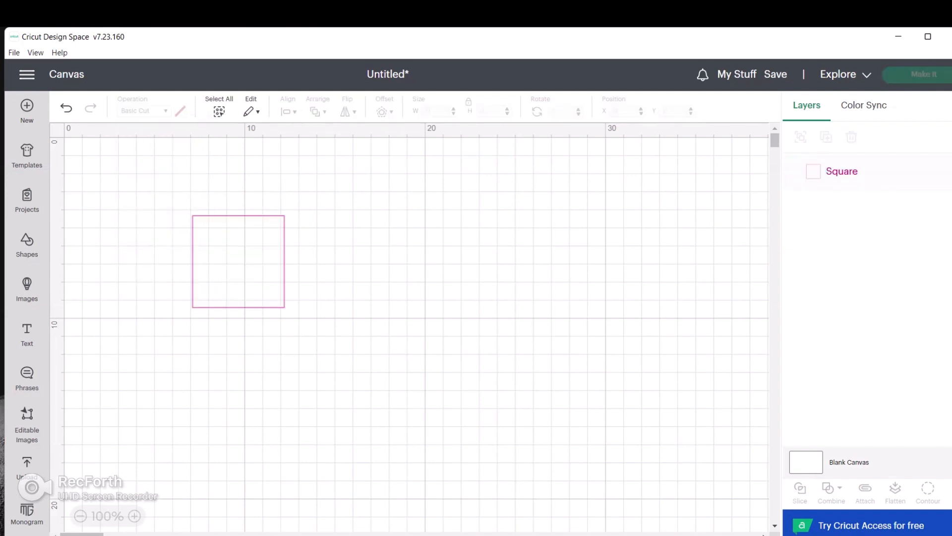
Step: Resize the guide square to 16.54 cm wide and 25.22 cm high, with its proportions unlocked
click(239, 262)
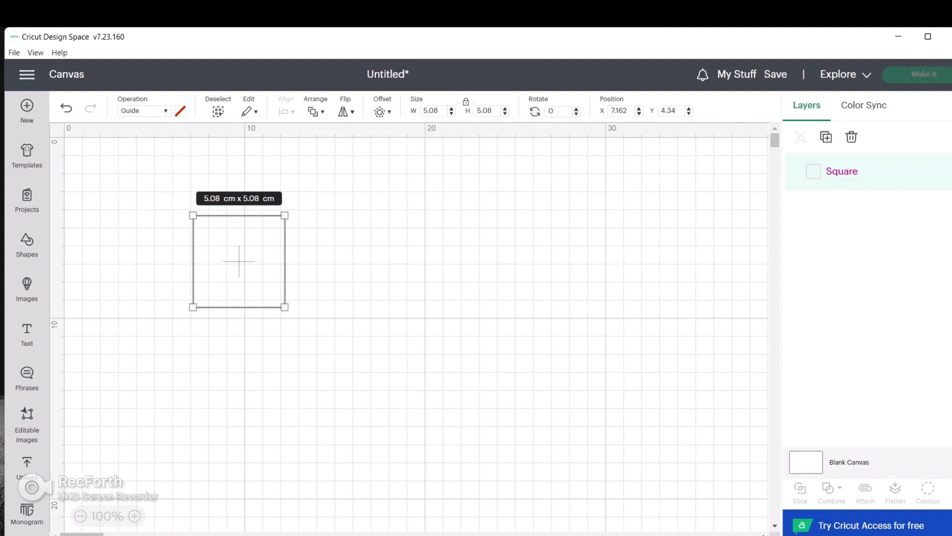
double_click(431, 111)
text(2)
key(BackSpace)
text(16.54)
key(Return)
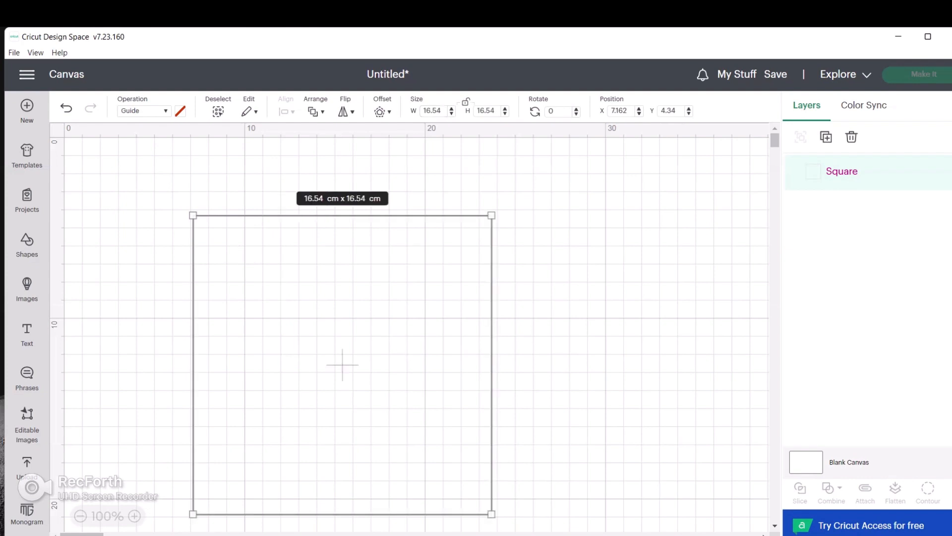
double_click(485, 111)
text(25.22)
key(Return)
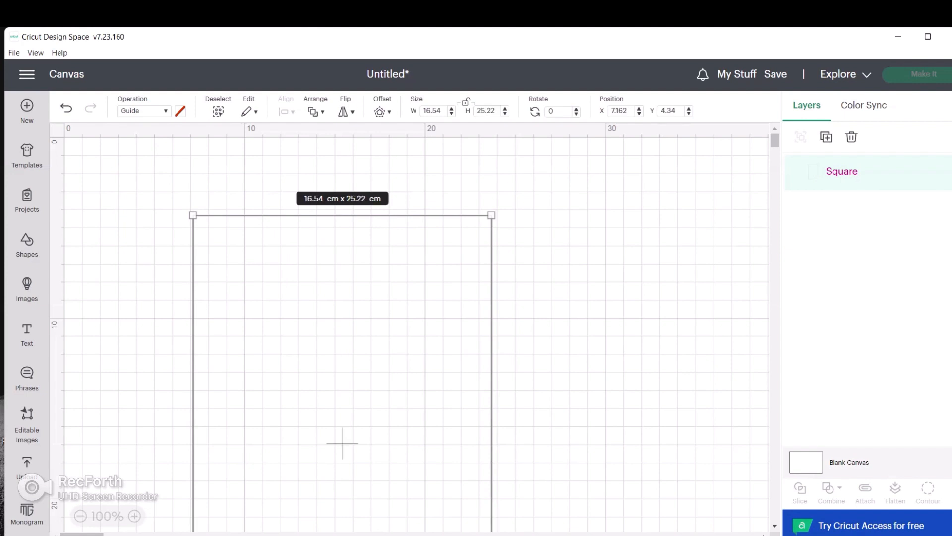
Step: Move the guide rectangle so its upper-left corner lies at about X 8, Y 2.5 cm
drag(343, 443, 267, 366)
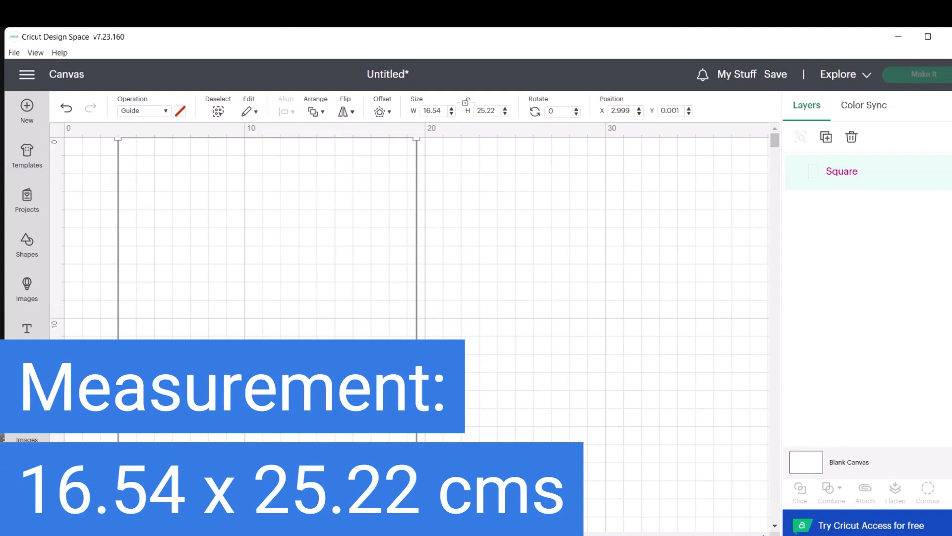
key(ctrl+minus)
drag(211, 303, 283, 338)
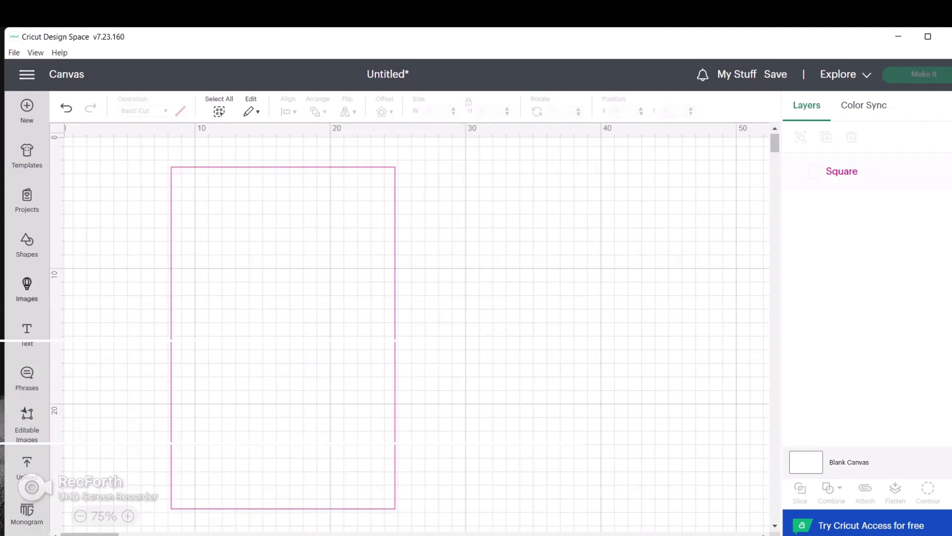
Step: Add the round Happy New Year, sleeping dragon and Yay! pennant images together, and place them to the right of the guide
click(27, 289)
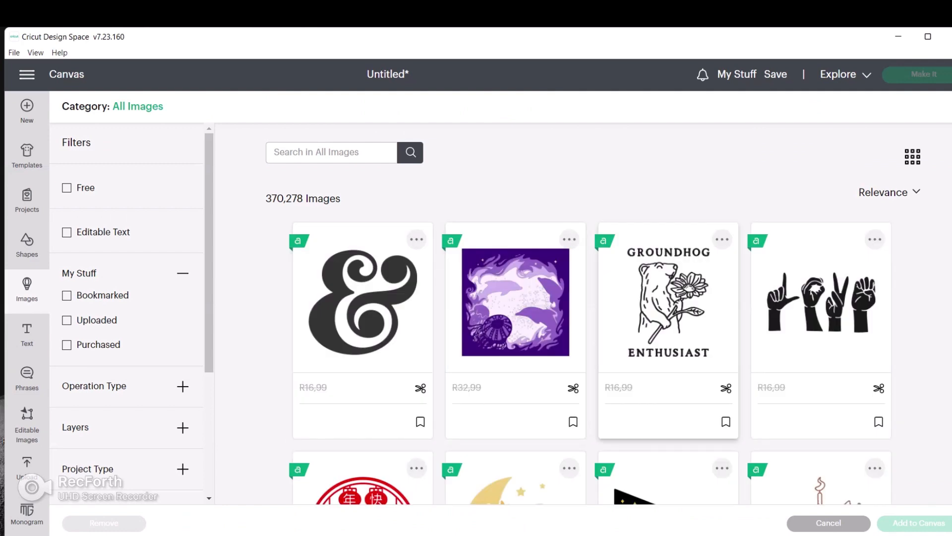
scroll(668, 347, down, 2)
click(363, 405)
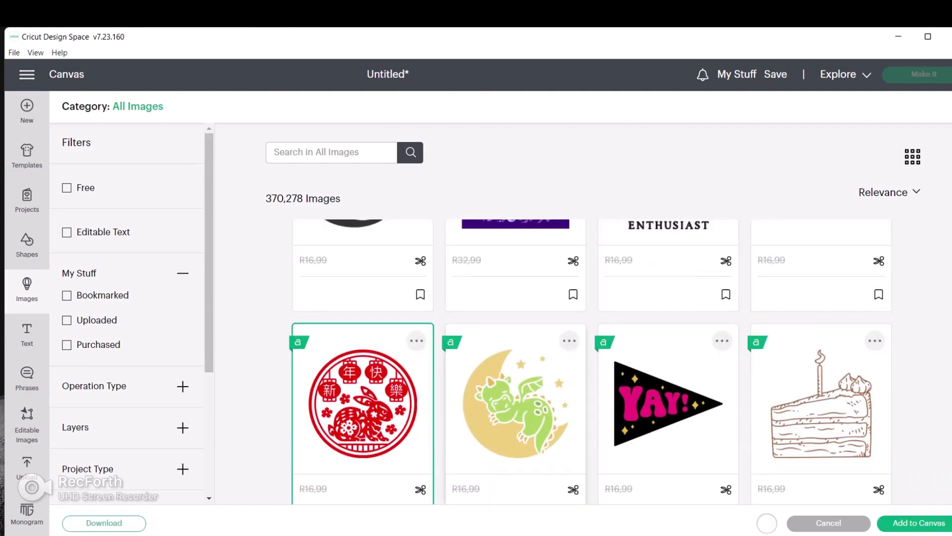
click(516, 404)
click(919, 522)
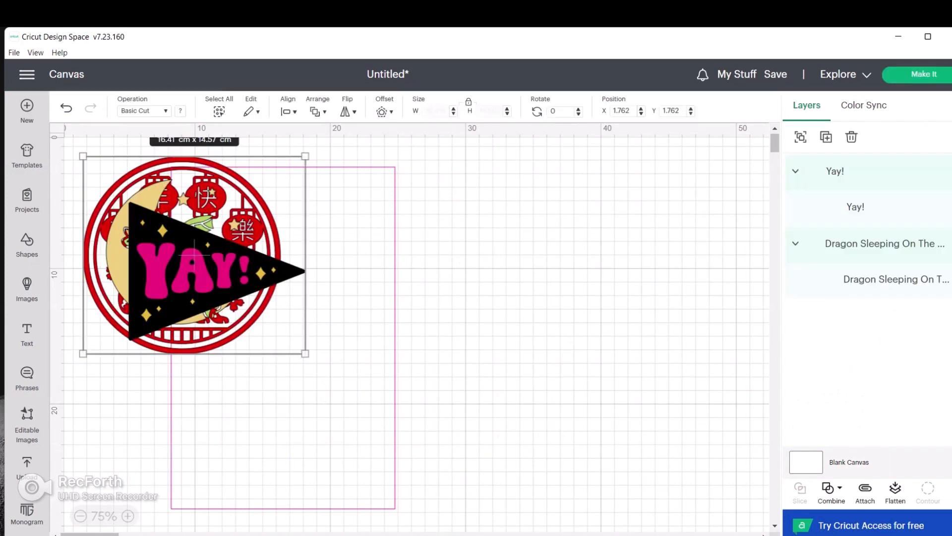
drag(194, 256, 278, 259)
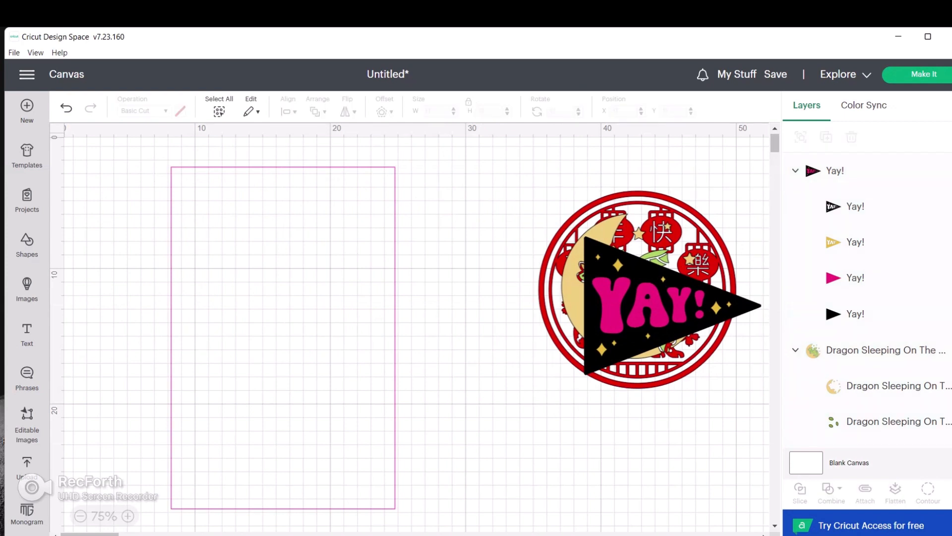
Step: Move the Yay! pennant and the dragon off the round image, flattening each into its own Print Then Cut layer
drag(673, 305, 407, 286)
click(895, 488)
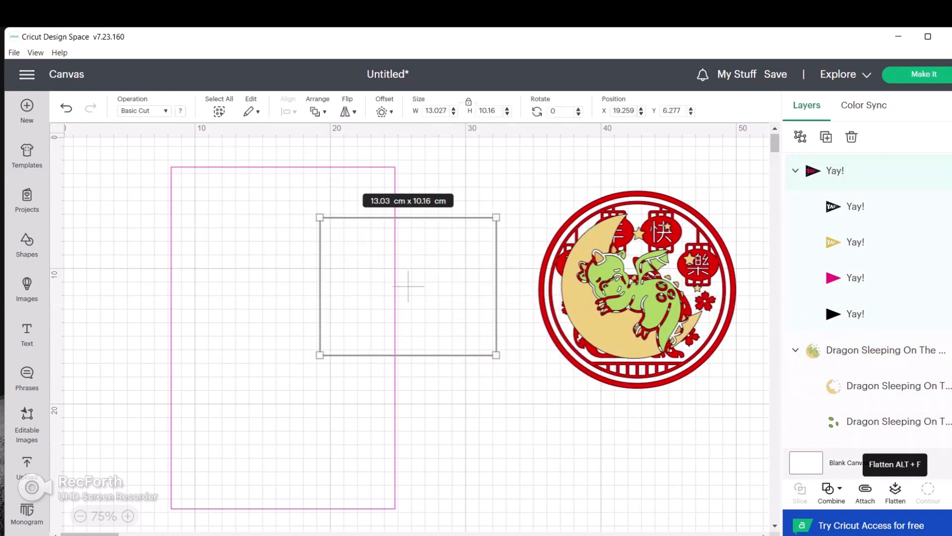
click(868, 242)
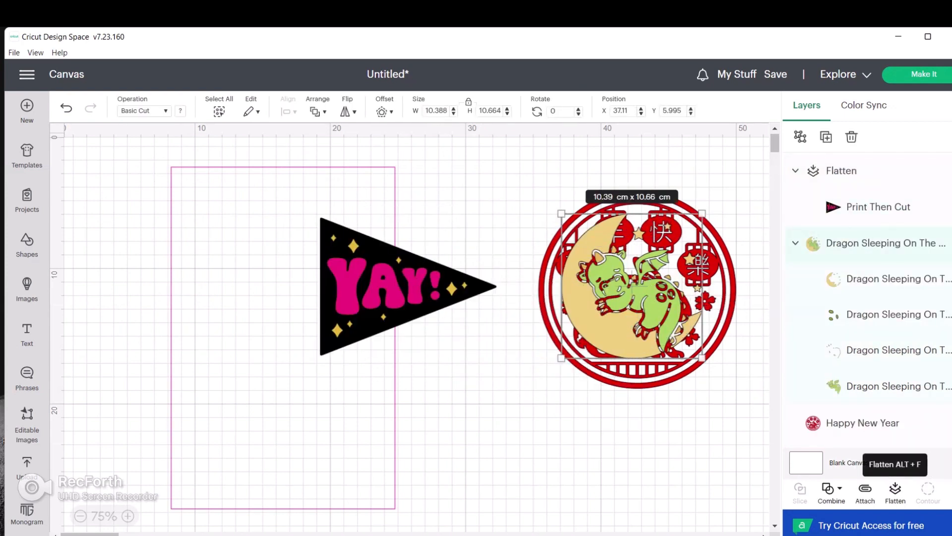
click(896, 488)
drag(631, 285, 463, 367)
Step: Delete the round red Happy New Year image
click(628, 286)
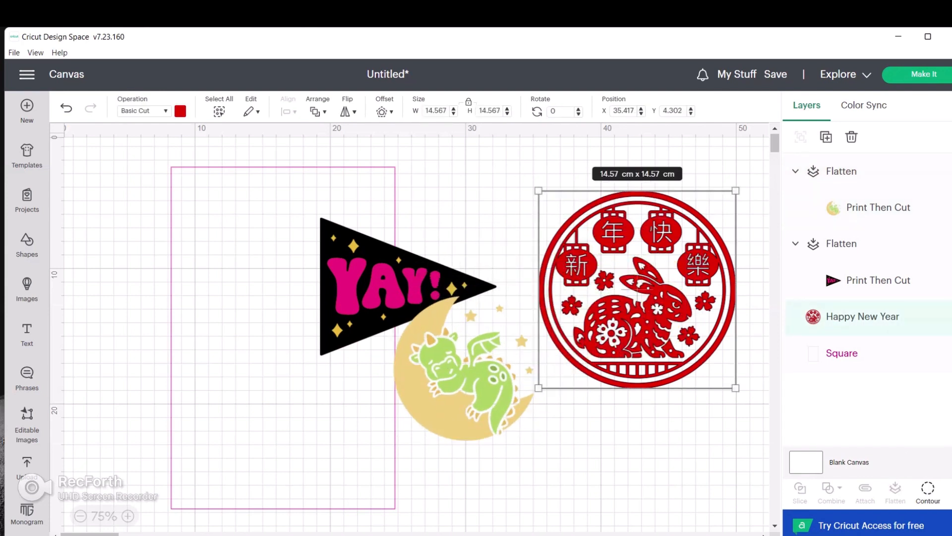
key(Delete)
Step: Fit the Yay! pennant into the upper half of the guide, enlarged to about 15.8 by 12.3 cm
drag(408, 285, 280, 239)
drag(368, 308, 389, 325)
drag(290, 248, 277, 251)
drag(375, 327, 392, 341)
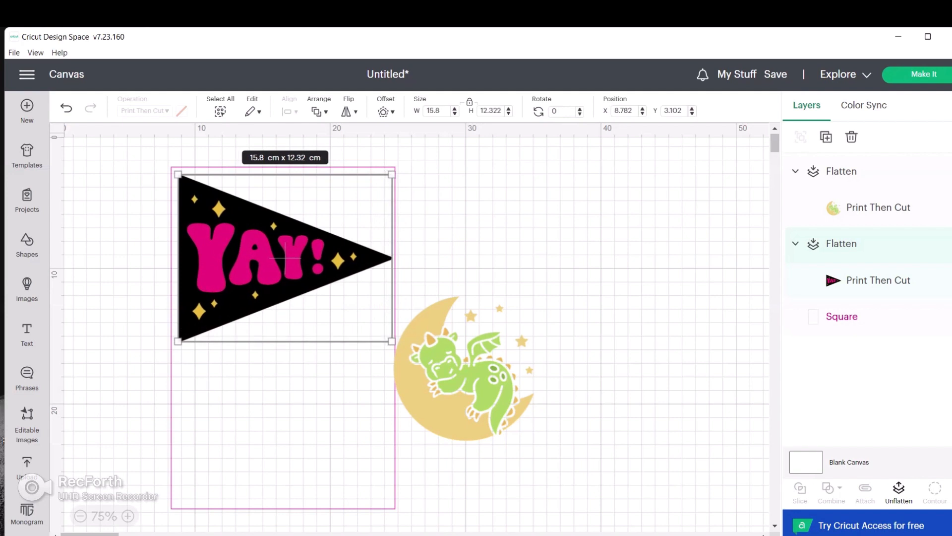
click(441, 280)
Step: Place the dragon in the guide's lower half, below the pennant, and enlarge it to about 13.2 by 13.6 cm
drag(463, 368, 262, 424)
drag(332, 351, 369, 312)
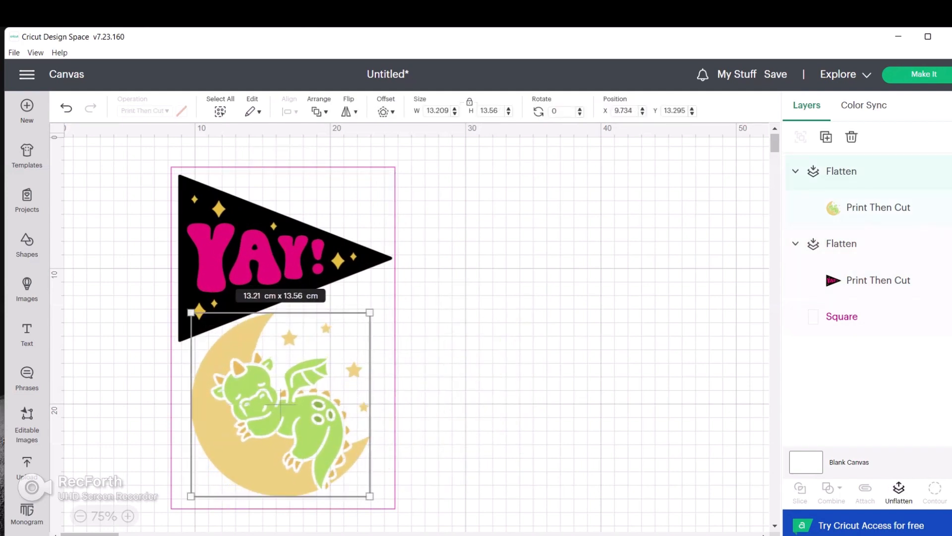
click(444, 313)
Step: Move the guide rectangle aside to about X 35.7, Y 2.2 cm, and attach the pennant and dragon to each other
click(285, 258)
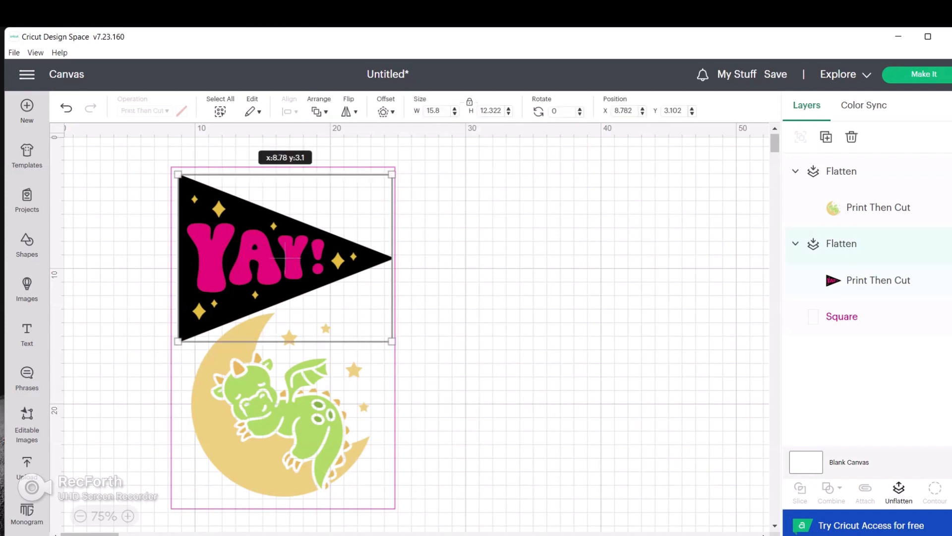
drag(284, 337, 654, 333)
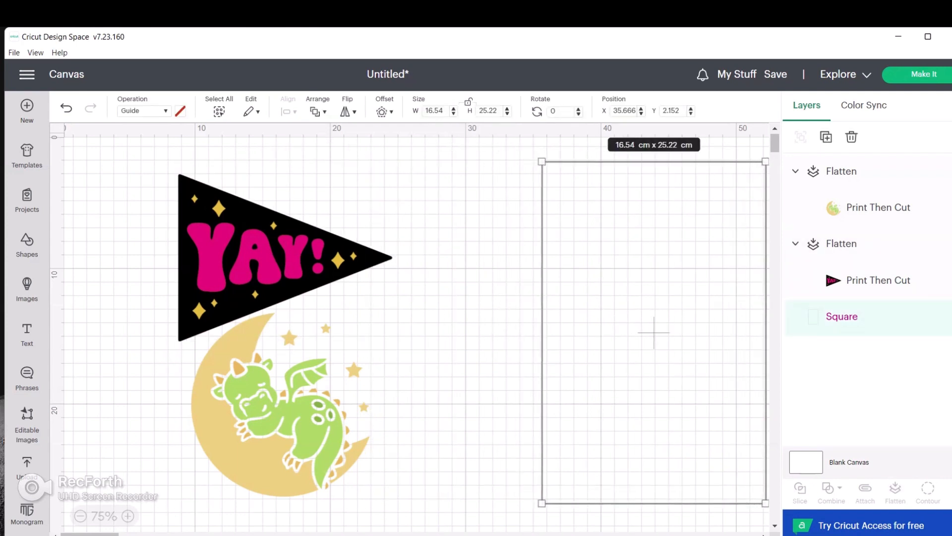
drag(101, 146, 436, 533)
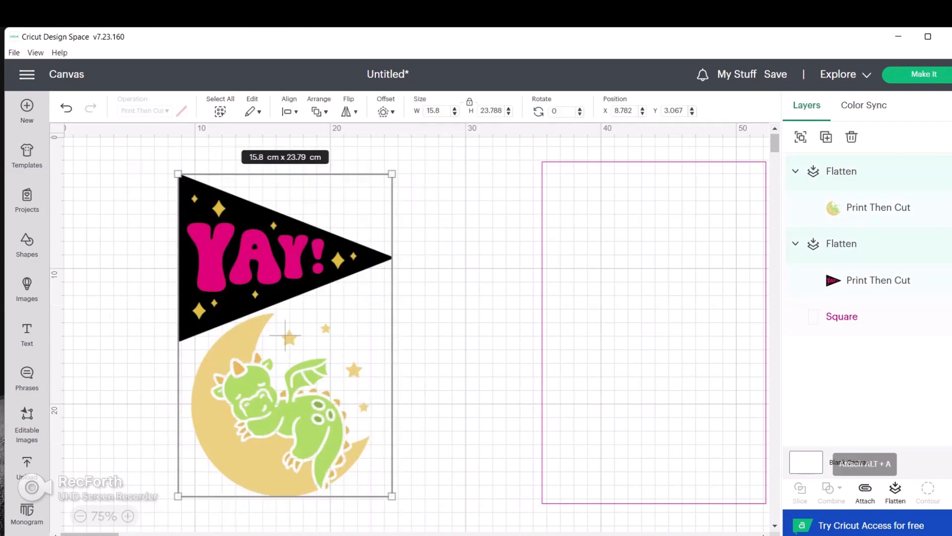
click(865, 490)
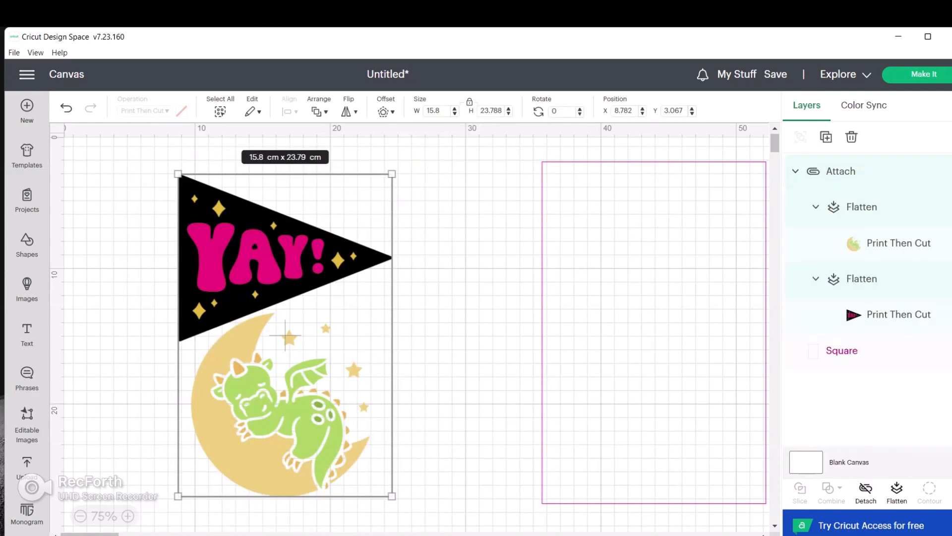
Step: Preview how the attached pennant and dragon are laid out on the A4 print mat
click(916, 74)
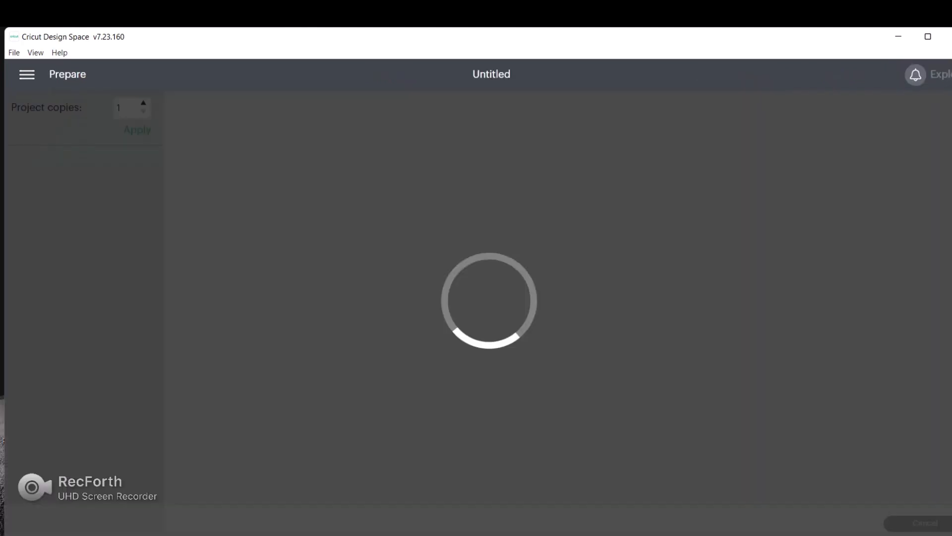
scroll(563, 292, down, 3)
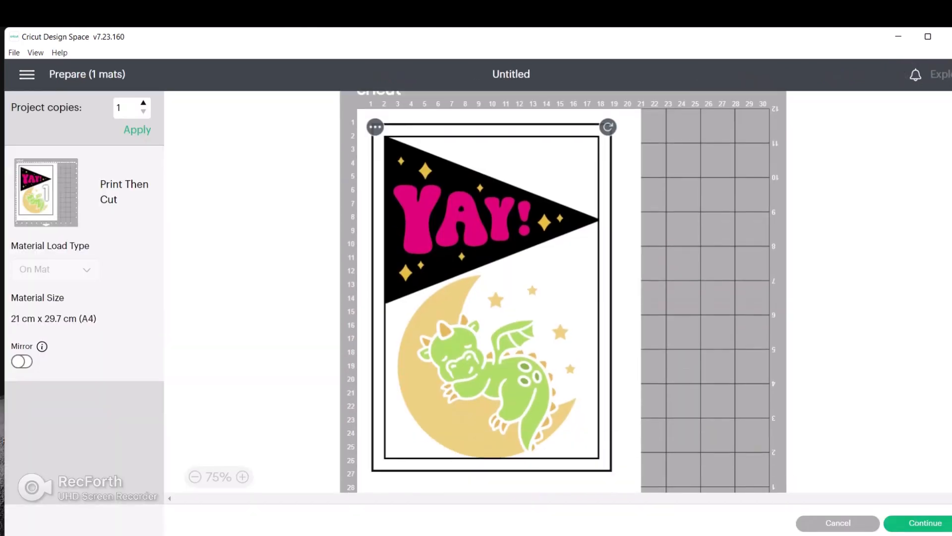
scroll(563, 293, up, 2)
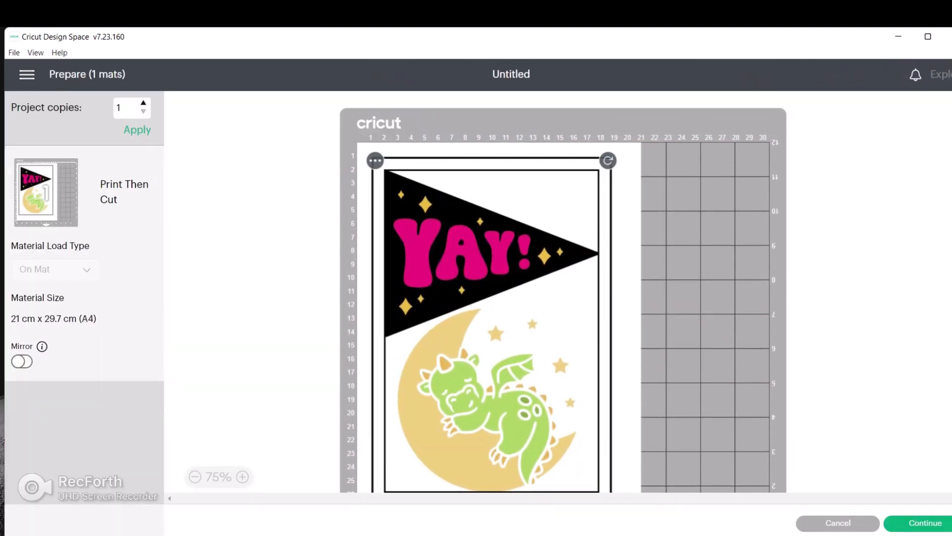
scroll(563, 293, down, 2)
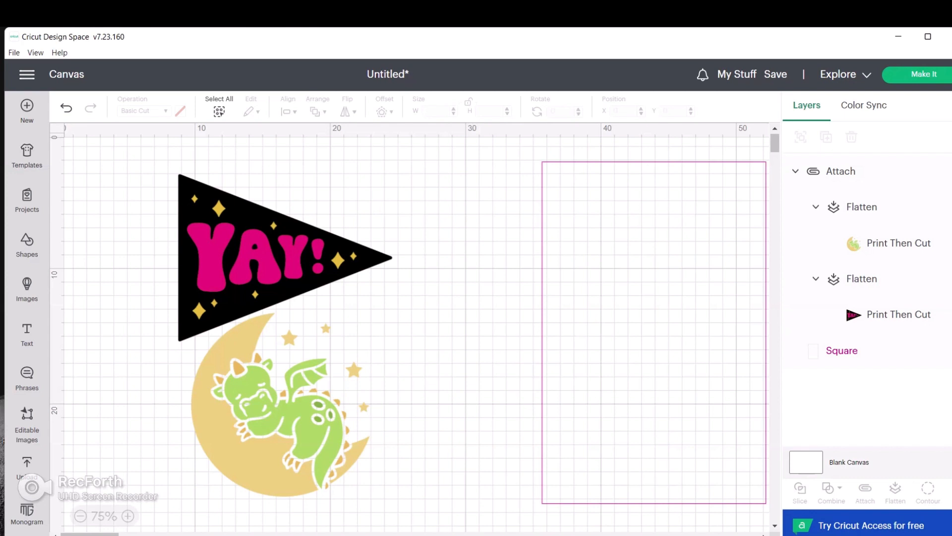
Step: Flatten the attached pennant and dragon into a single Print Then Cut layer
drag(101, 174, 443, 513)
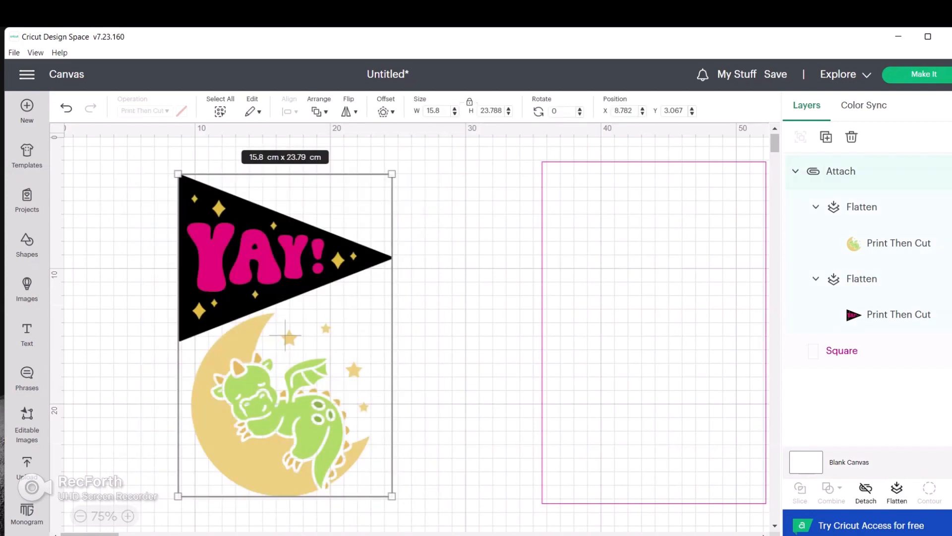
click(897, 490)
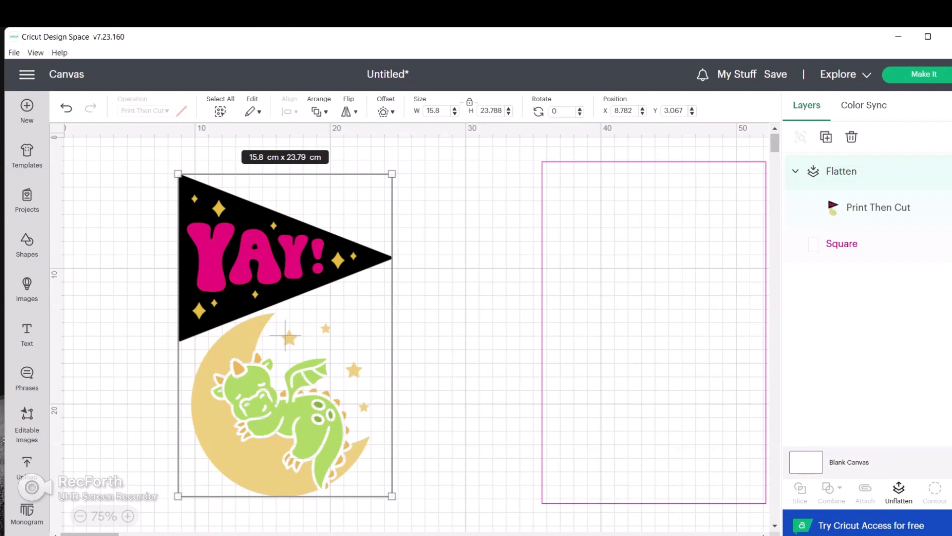
key(Escape)
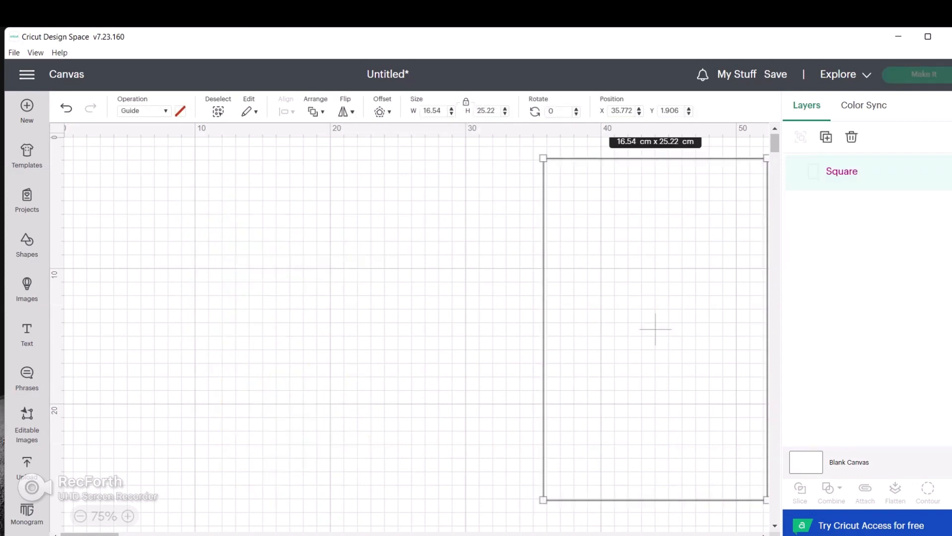
Step: Delete the guide rectangle and add the sleeping dragon, Yay! pennant and round Happy New Year images to the canvas
key(Delete)
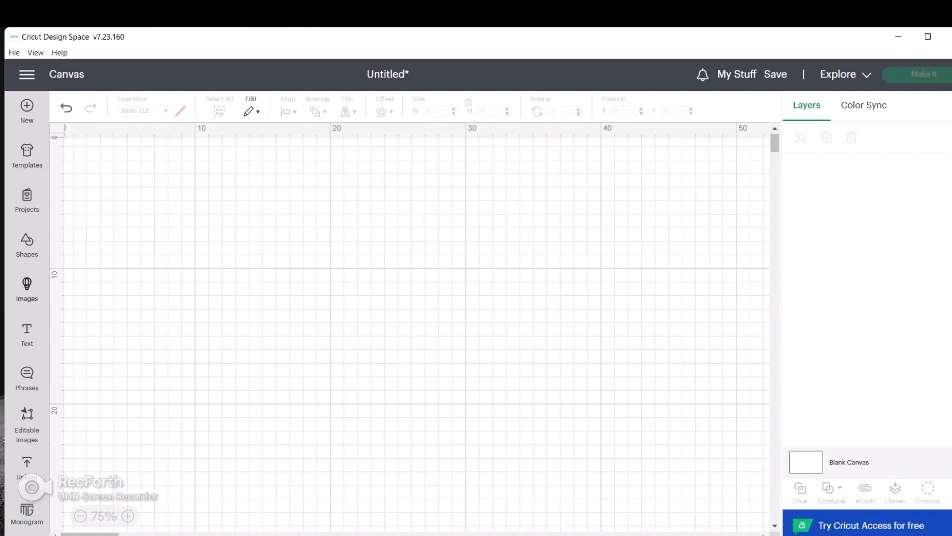
click(27, 288)
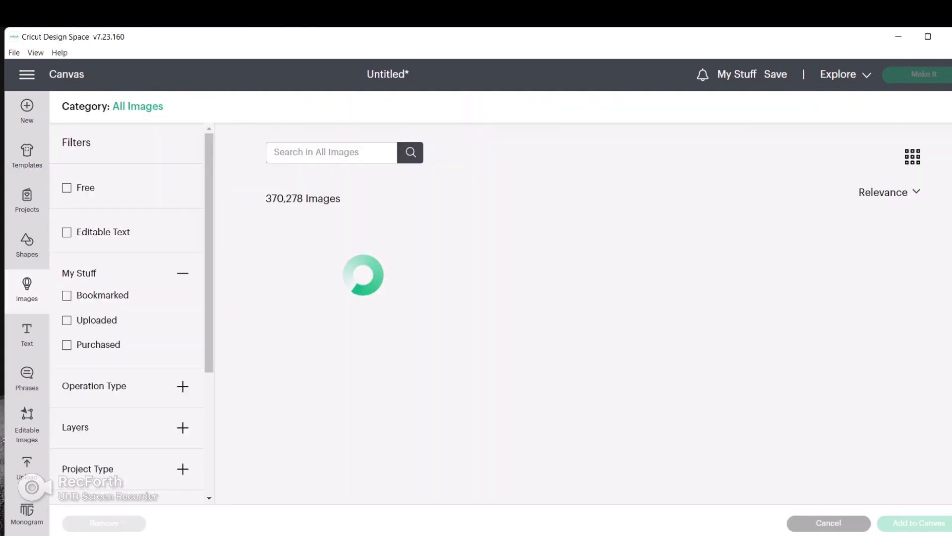
scroll(668, 337, down, 3)
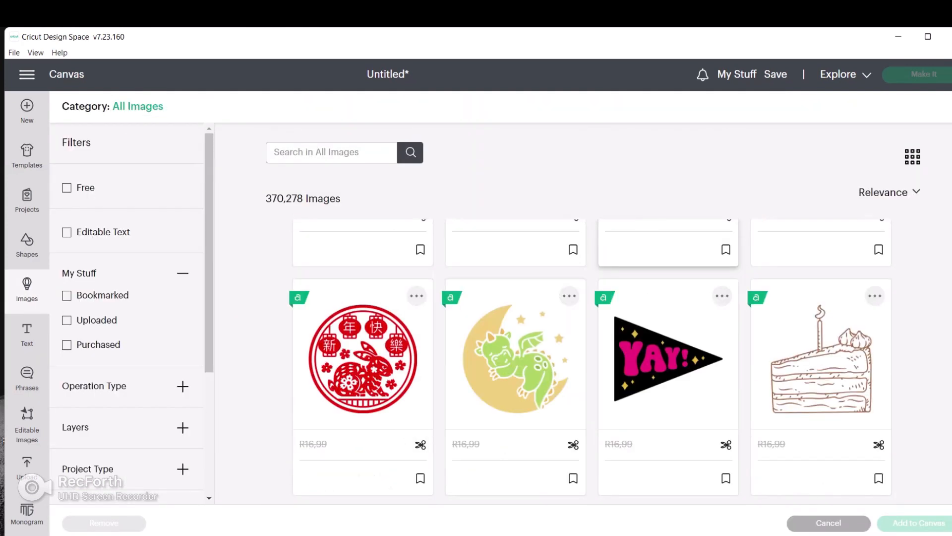
click(526, 347)
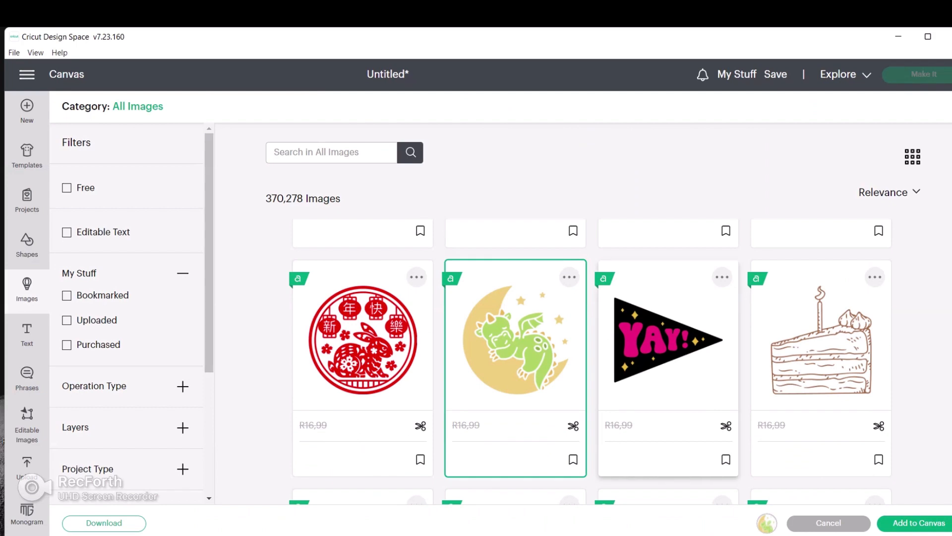
click(668, 342)
click(363, 342)
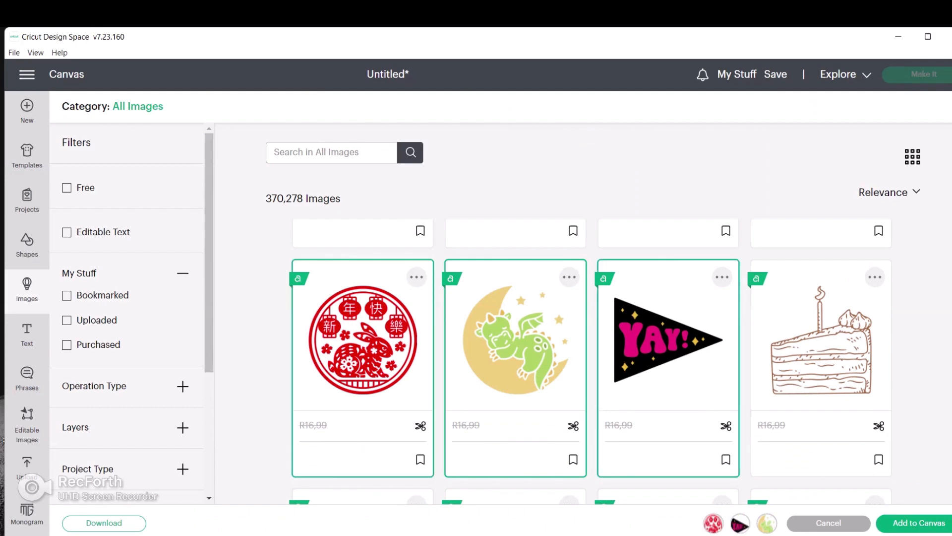
click(919, 522)
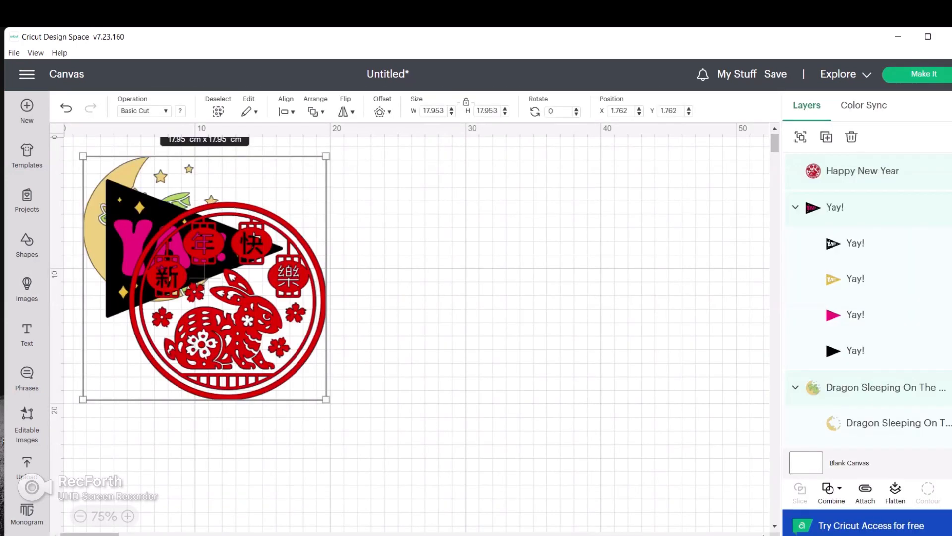
Step: Spread the images apart, with Happy New Year at about X 1.7, Y 7.5 cm and the pennant at about X 19.9, Y 14.8 cm below the dragon
drag(506, 236, 207, 266)
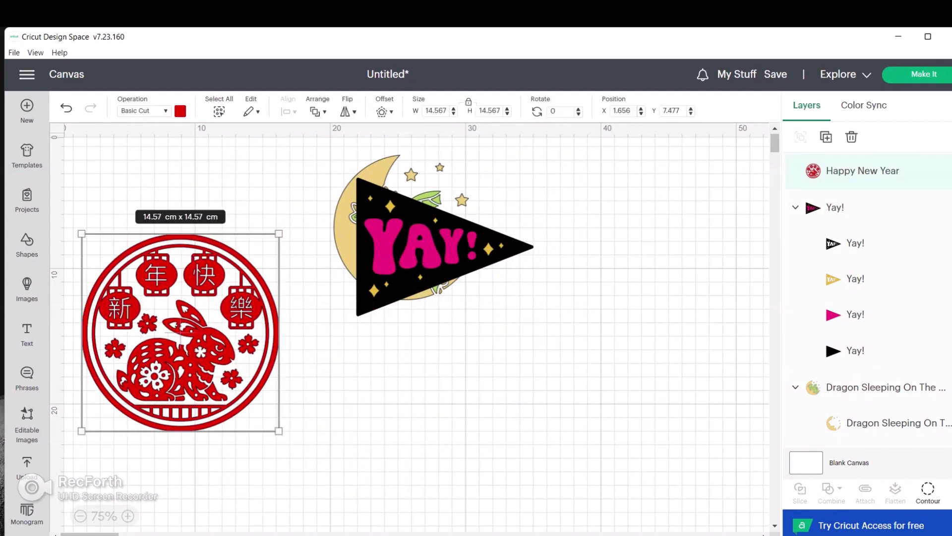
drag(445, 247, 416, 402)
click(545, 352)
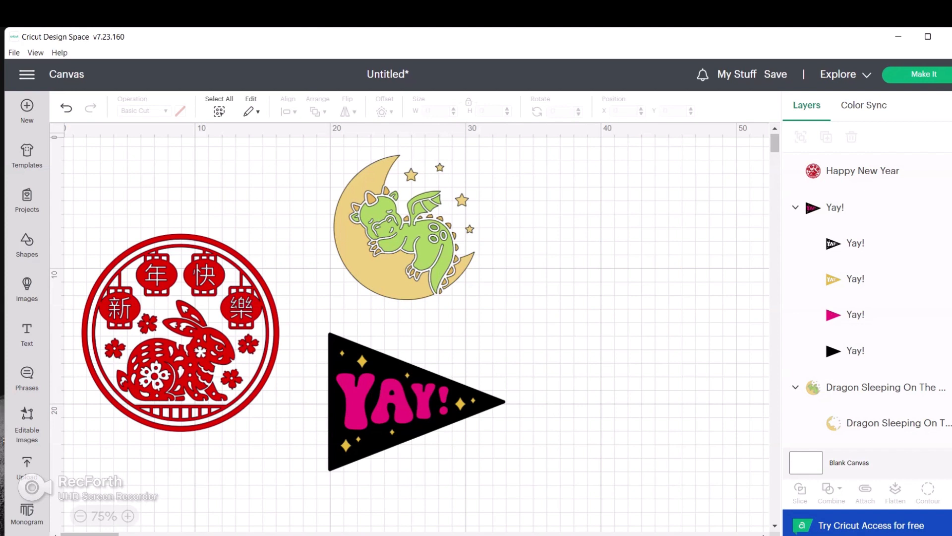
Step: Examine the material colors offered for the pennant's cut-out black Yay! layer
click(416, 401)
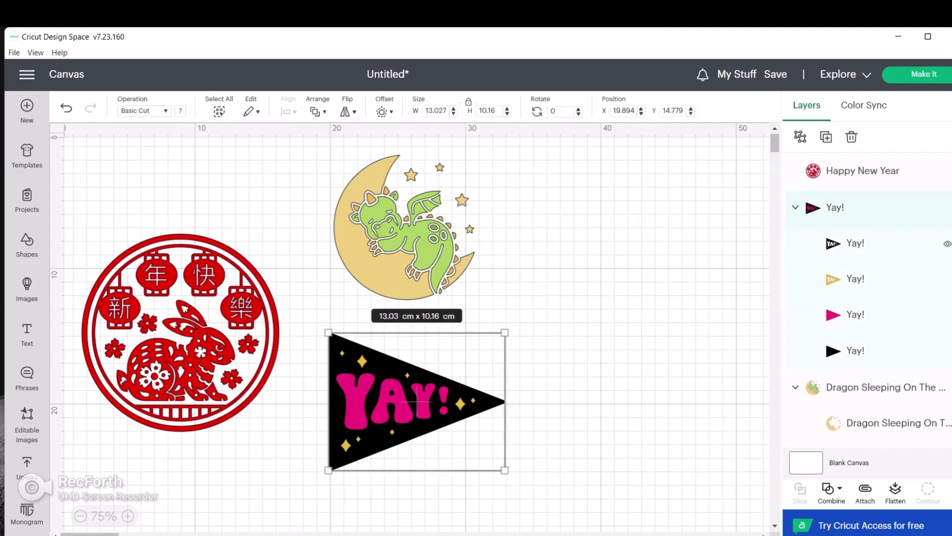
click(856, 243)
click(180, 111)
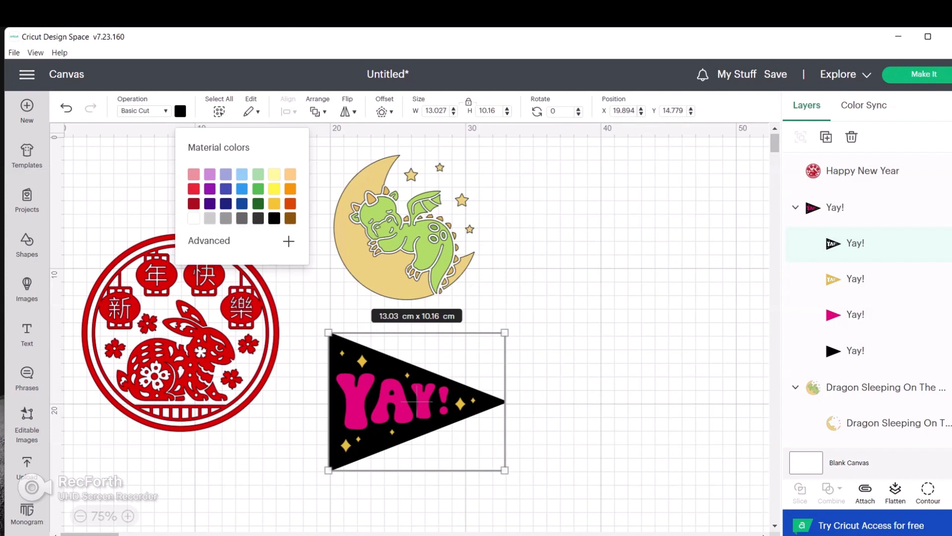
click(615, 277)
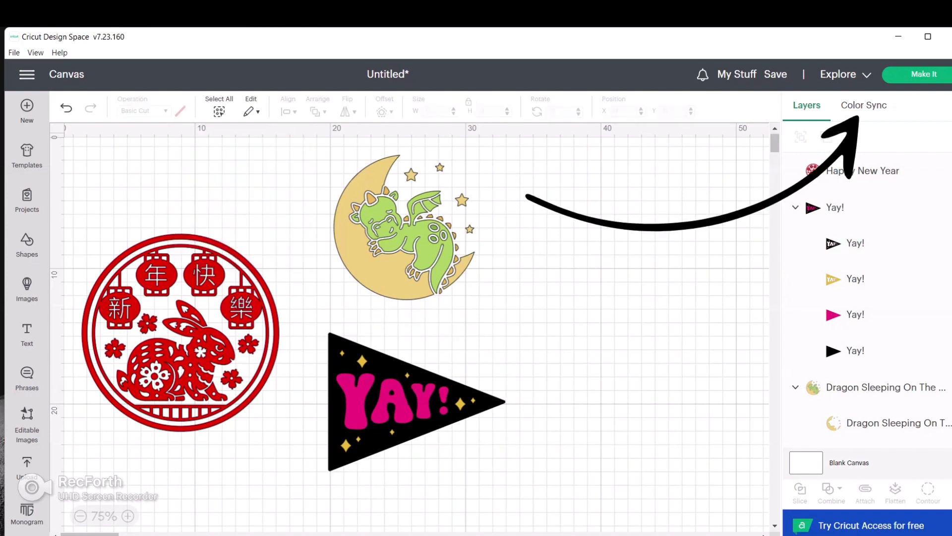
Step: Try consolidating the pink Yay! layer into yellow #E8BA3B with Color Sync, and undo that color change
click(863, 106)
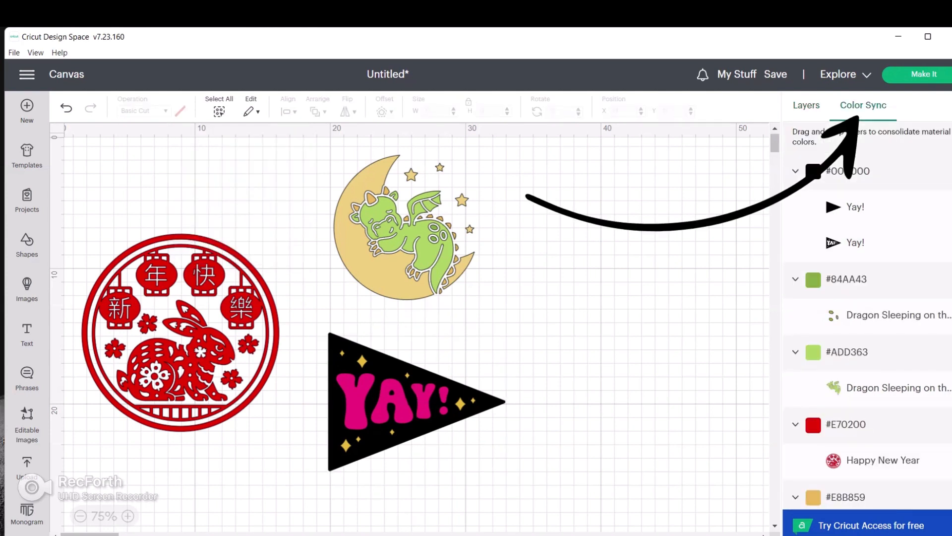
scroll(868, 332, down, 5)
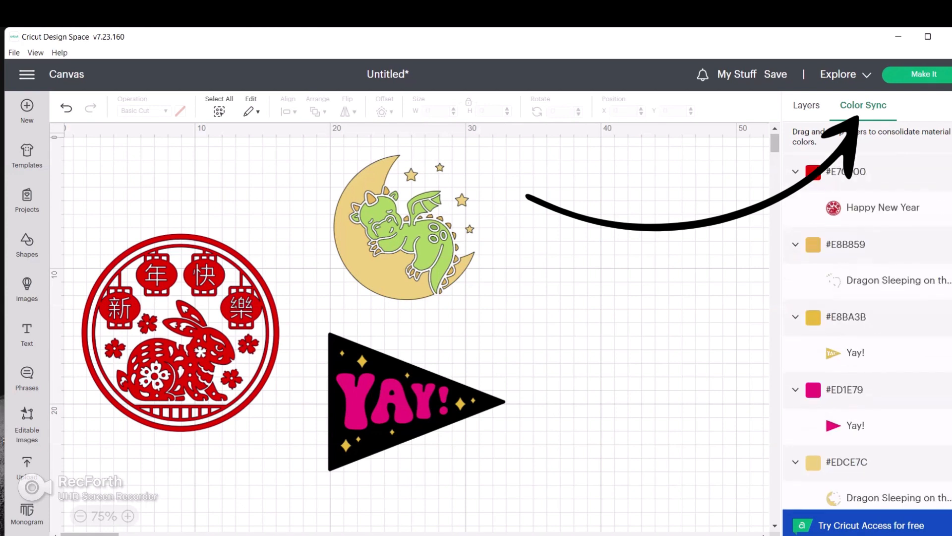
drag(856, 423, 840, 395)
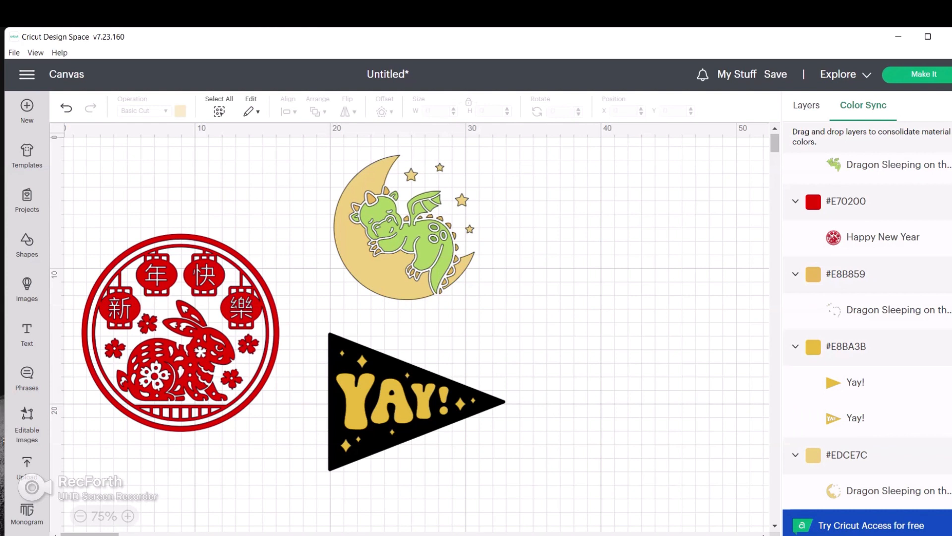
key(ctrl+z)
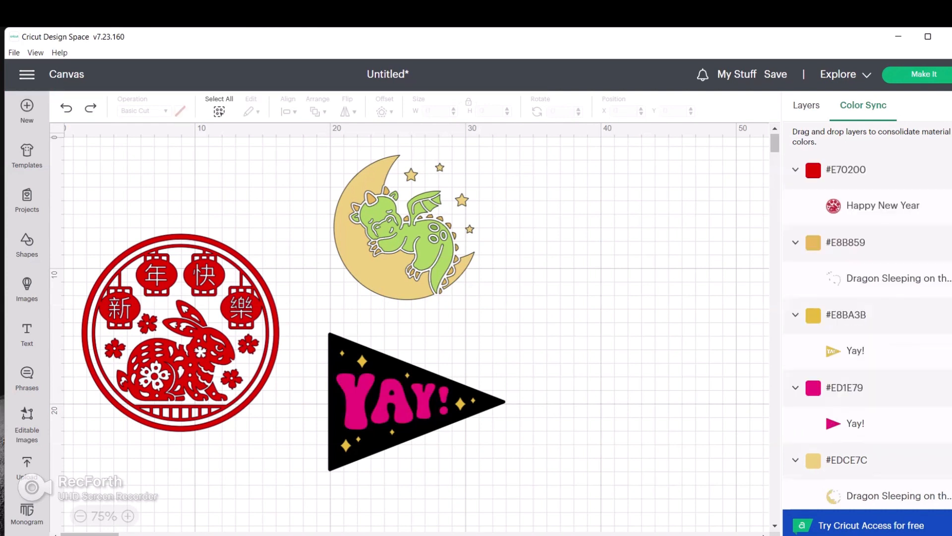
Step: Consolidate the pink Yay! layer into red #E70200 and the dragon's #EDCE7C moon layer into #E8B859
drag(805, 387, 805, 250)
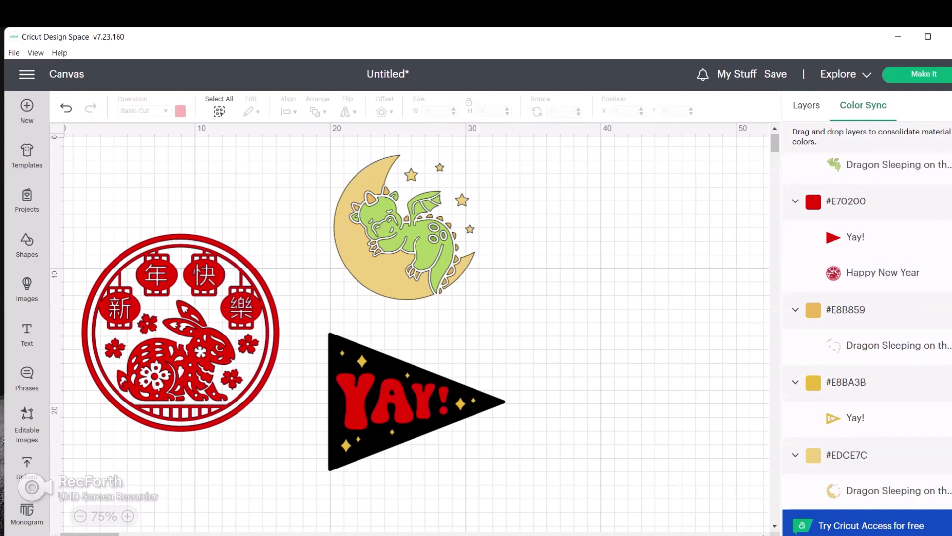
drag(804, 454, 805, 426)
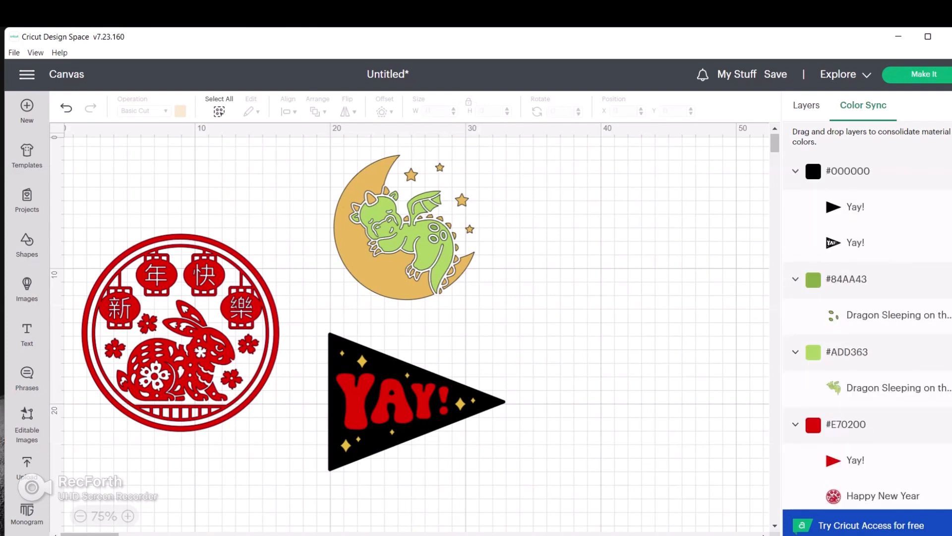
Step: Preview the cutting mats for the color-synced designs and return to the canvas
click(924, 75)
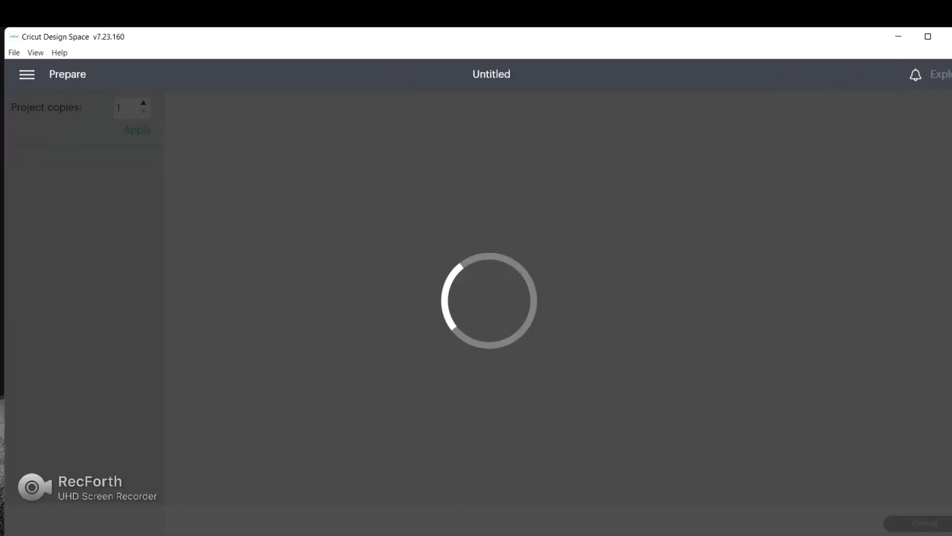
scroll(80, 317, down, 5)
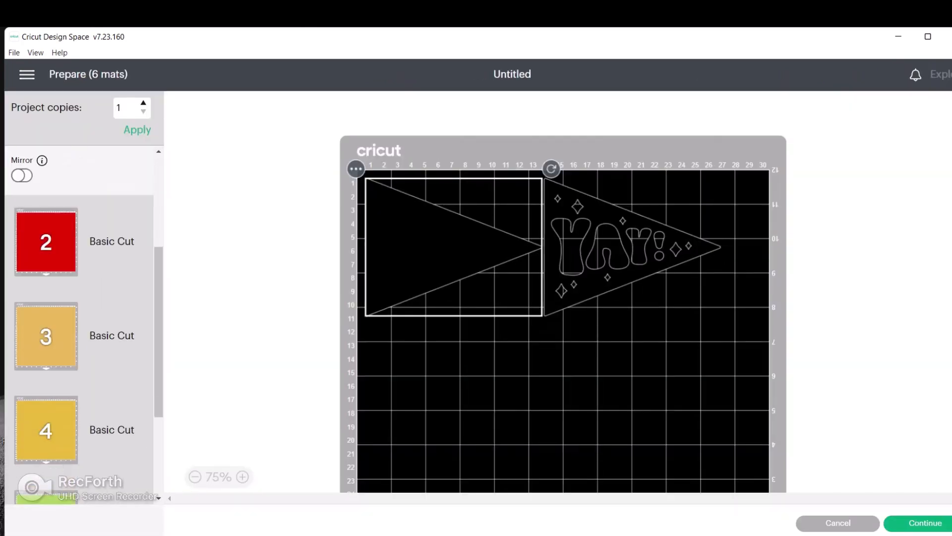
scroll(79, 318, up, 5)
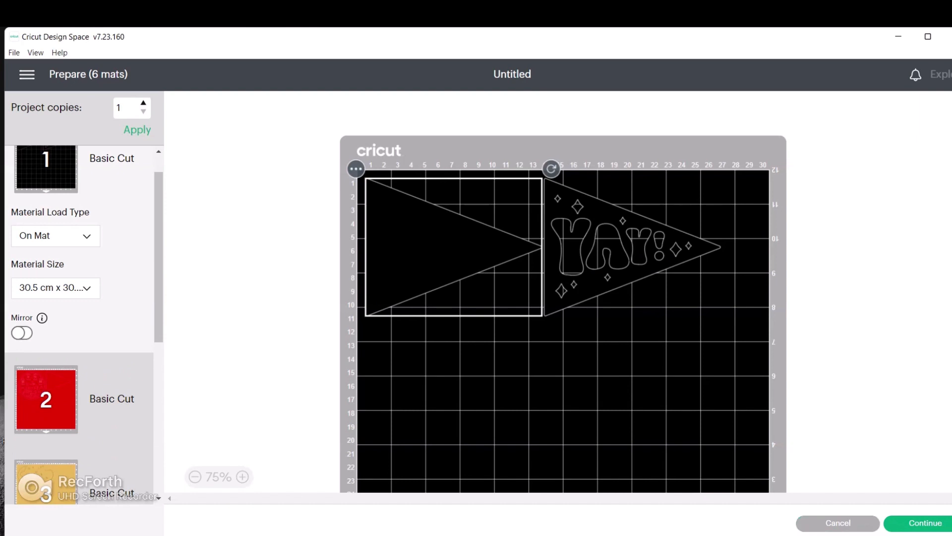
click(838, 523)
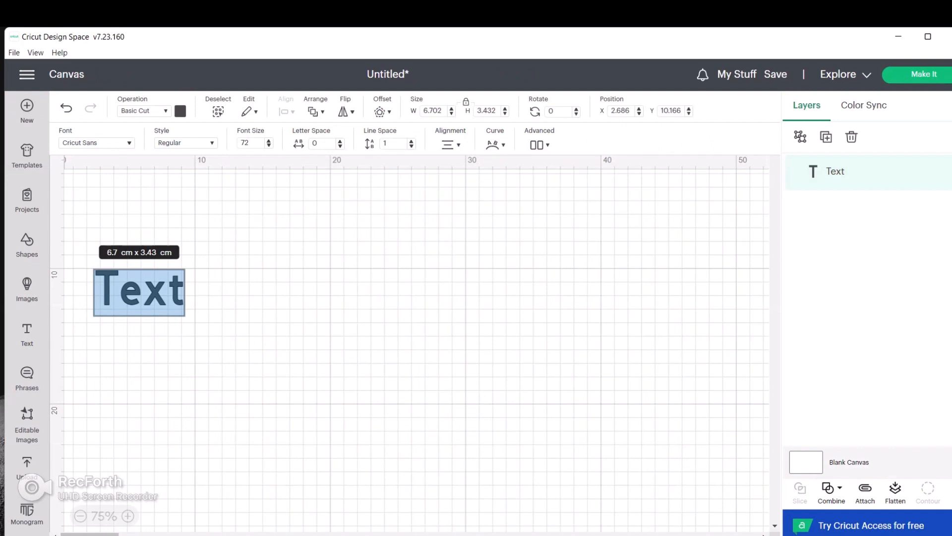
Step: Move the new text object to about X 18.3, Y 8.5 cm on the canvas
key(Escape)
drag(139, 288, 351, 266)
key(Escape)
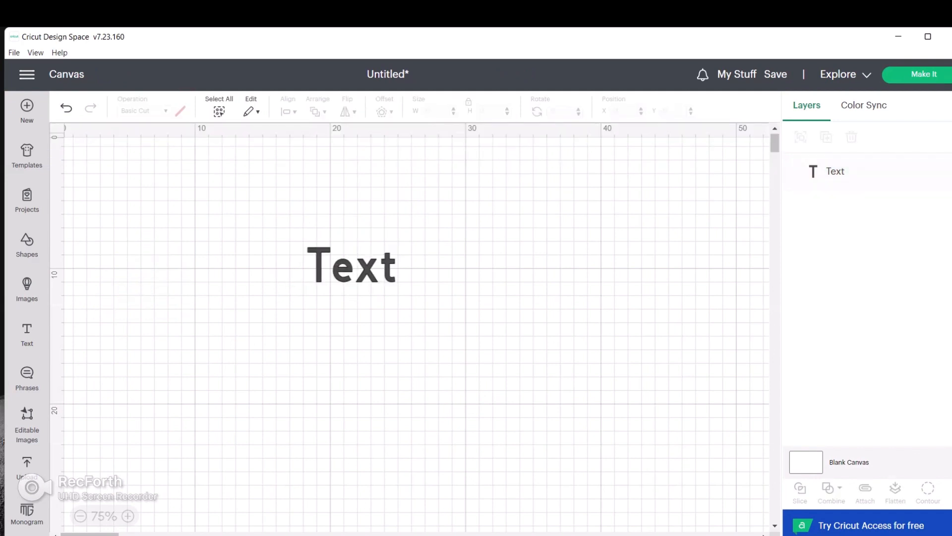
Step: Examine the Curve adjustment available for the word "Text"
click(351, 266)
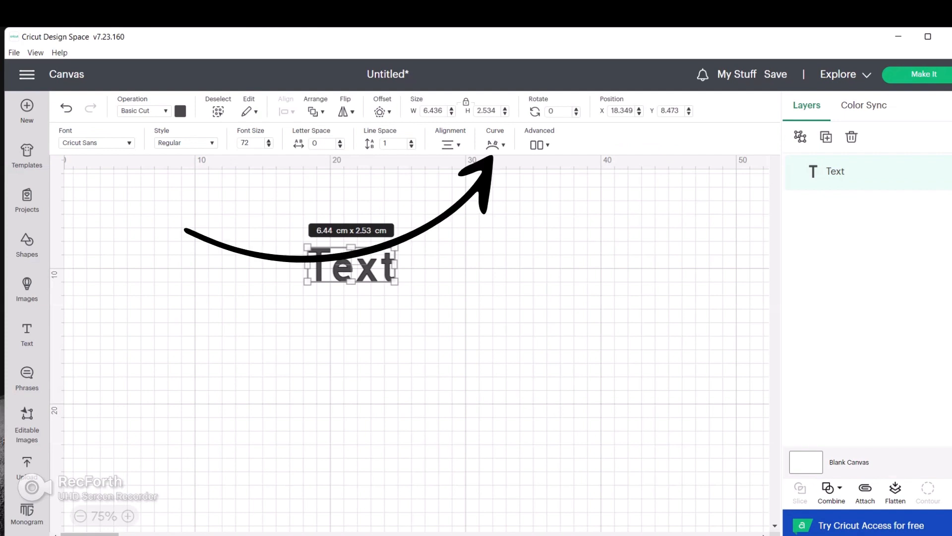
click(496, 144)
mouse_move(464, 176)
mouse_down()
mouse_move(526, 175)
mouse_move(444, 175)
mouse_move(520, 176)
mouse_move(464, 176)
mouse_up()
click(476, 258)
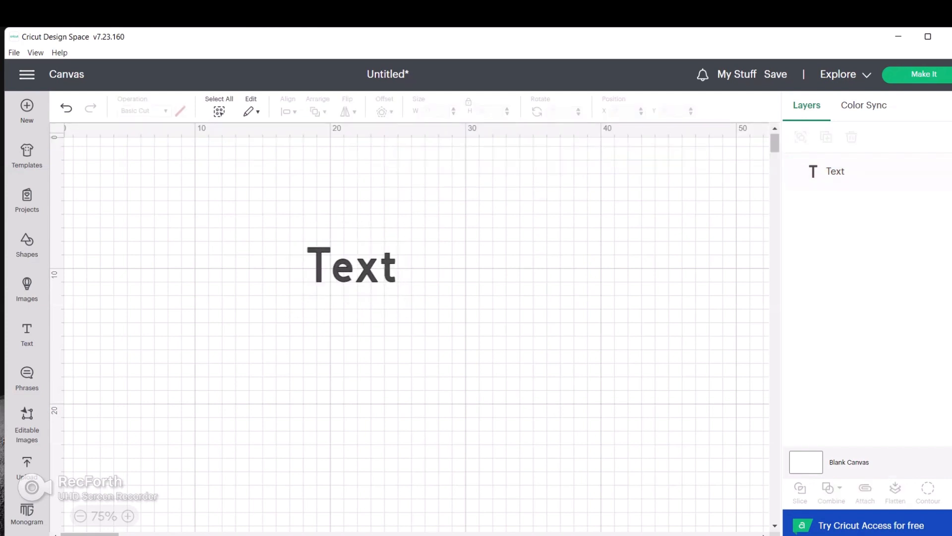
Step: Add a second line reading "curve" beneath "Text" in the text object
click(352, 266)
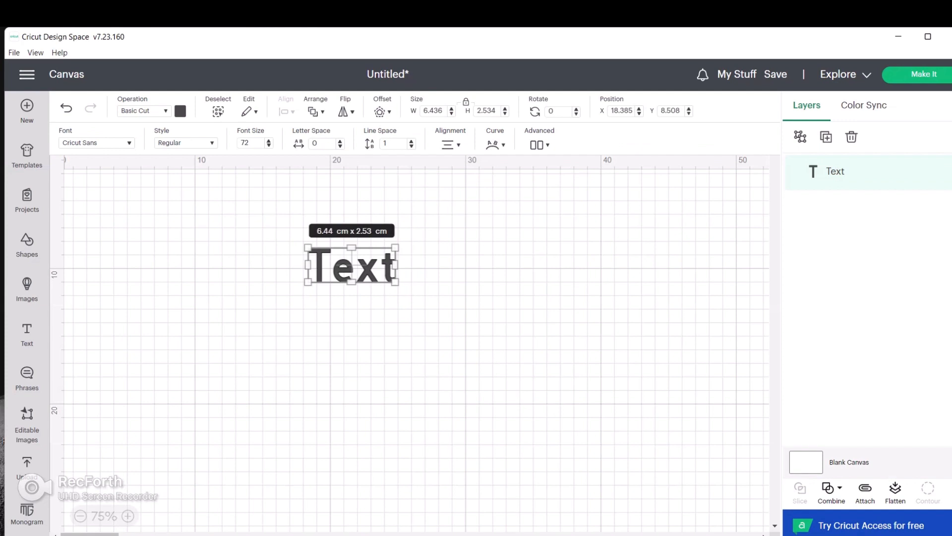
click(466, 277)
double_click(352, 268)
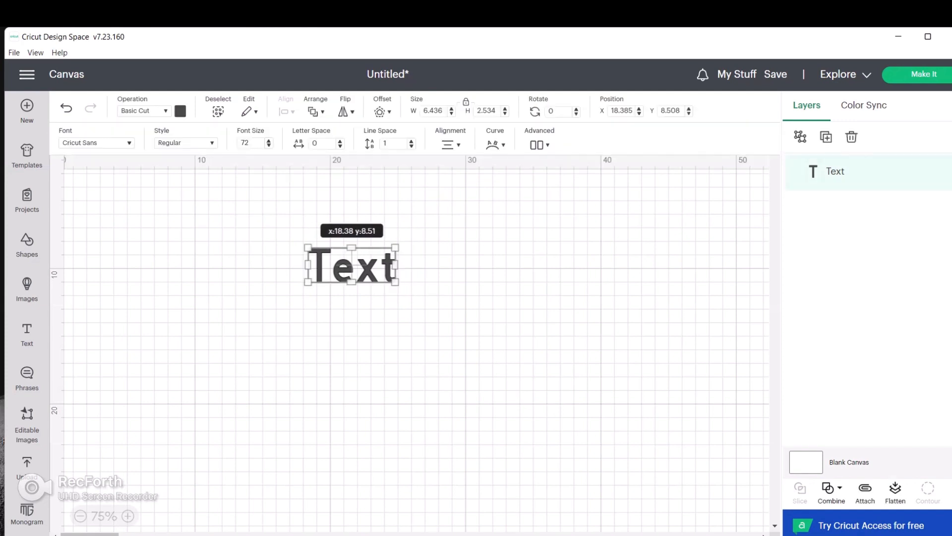
click(396, 270)
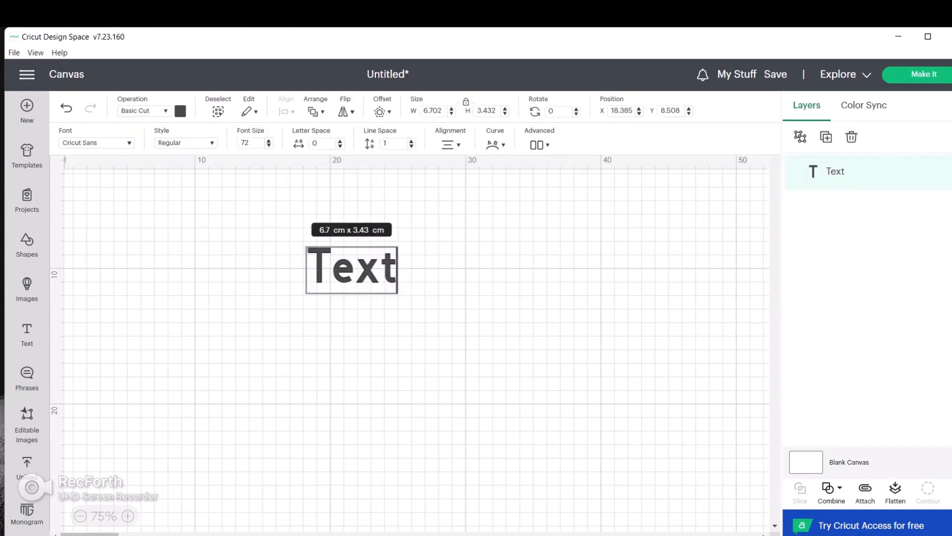
key(Return)
text(\)
key(BackSpace)
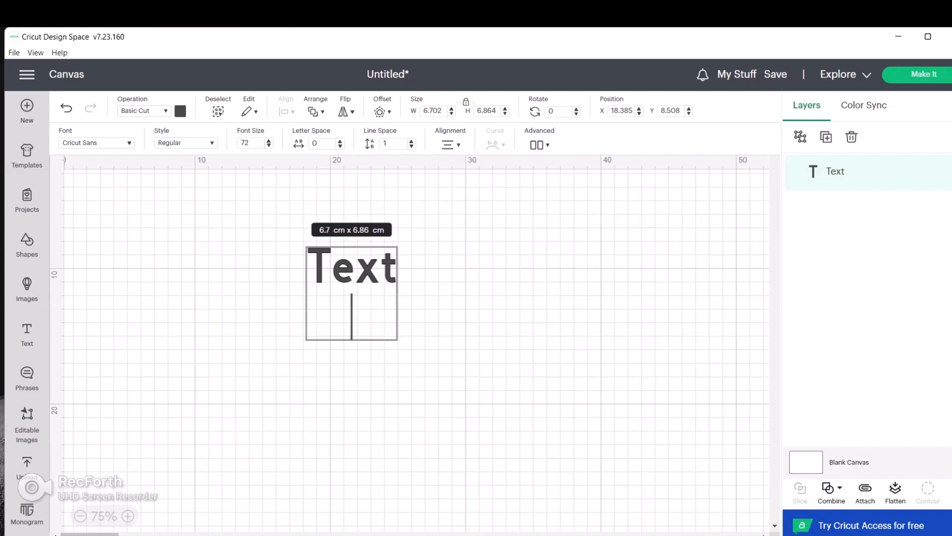
text(curve)
key(Escape)
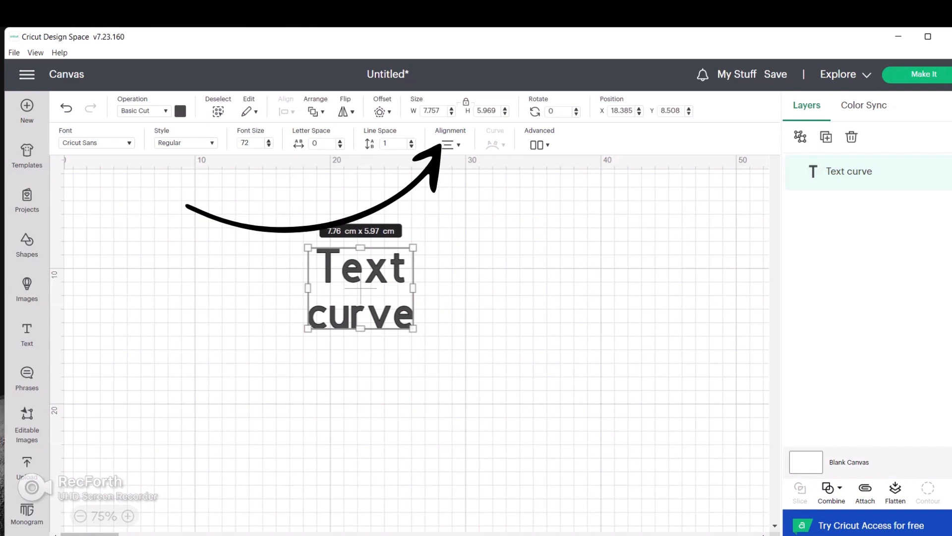
Step: Review the text's alignment options and try a wider line spacing of 1.7
click(451, 145)
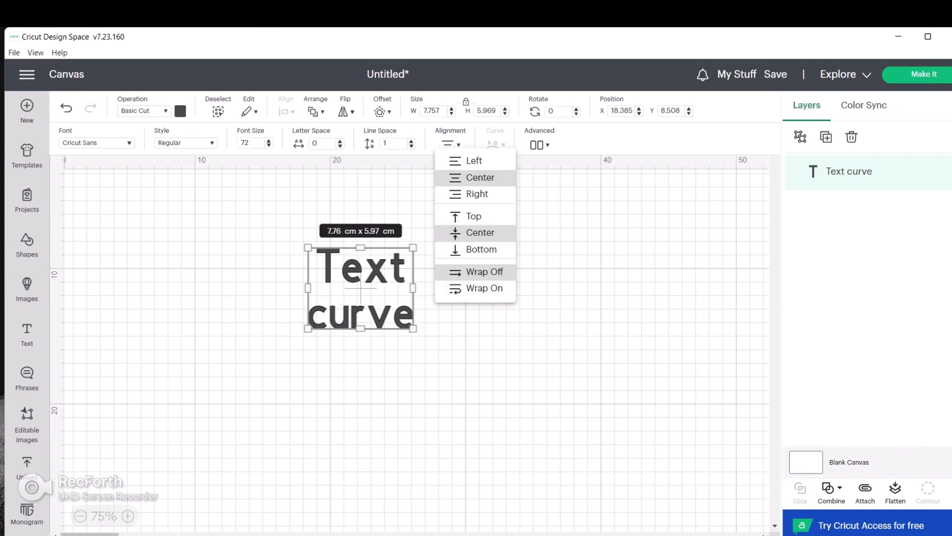
key(Escape)
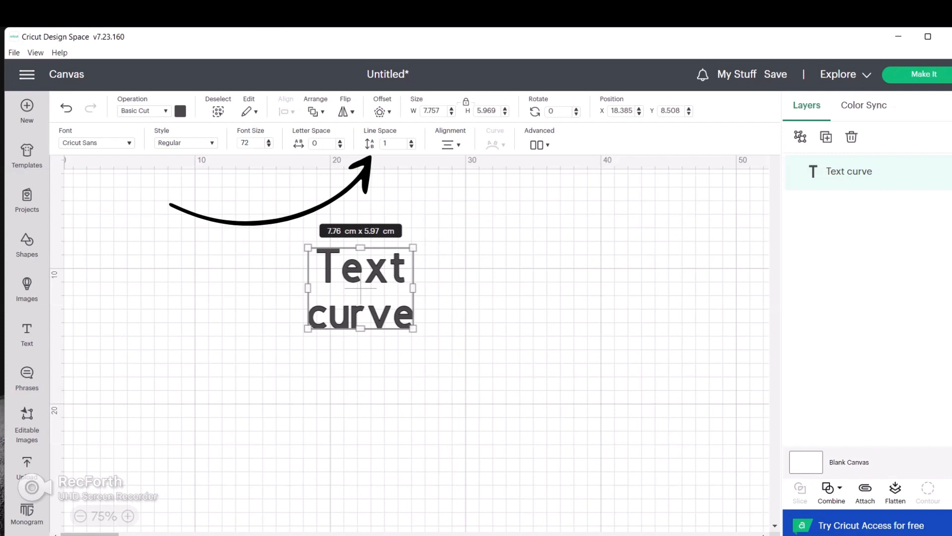
key(Up)
key(Up)
key(Up)
key(Up)
key(Up)
key(Up)
key(Up)
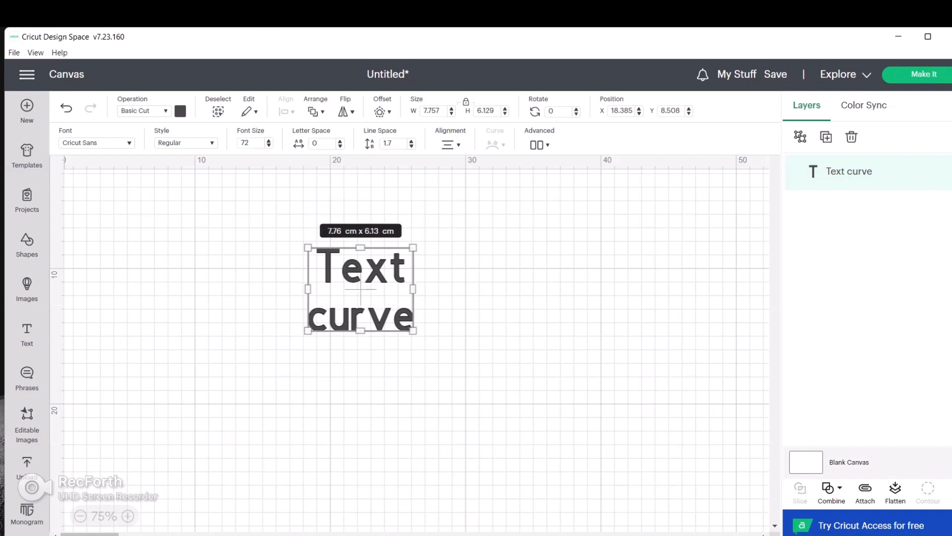
Step: Set the line spacing of the two-line "Text curve" object to 0.8
key(Down)
key(Down)
key(Down)
key(Down)
key(Down)
key(Down)
key(Down)
key(Down)
key(Down)
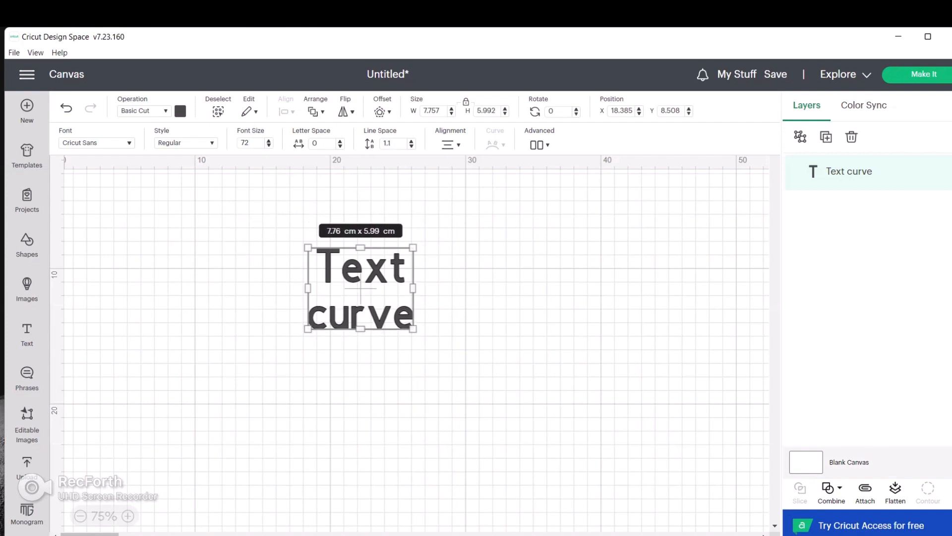
Step: Try a wider letter spacing of 0.4 on the "Text curve" object
key(Up)
key(Up)
key(Up)
key(Up)
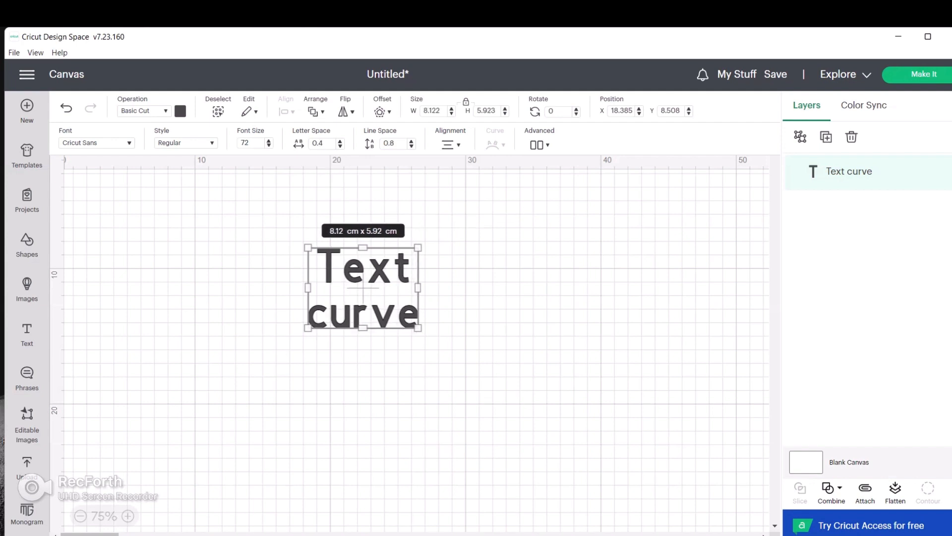
Step: Tighten the letter spacing of "Text curve" to -1.1 so the letters overlap, and deselect the text
key(Down)
key(Down)
key(Down)
key(Down)
key(Down)
key(Down)
key(Down)
key(Down)
key(Down)
key(Down)
key(Down)
key(Down)
key(Down)
key(Down)
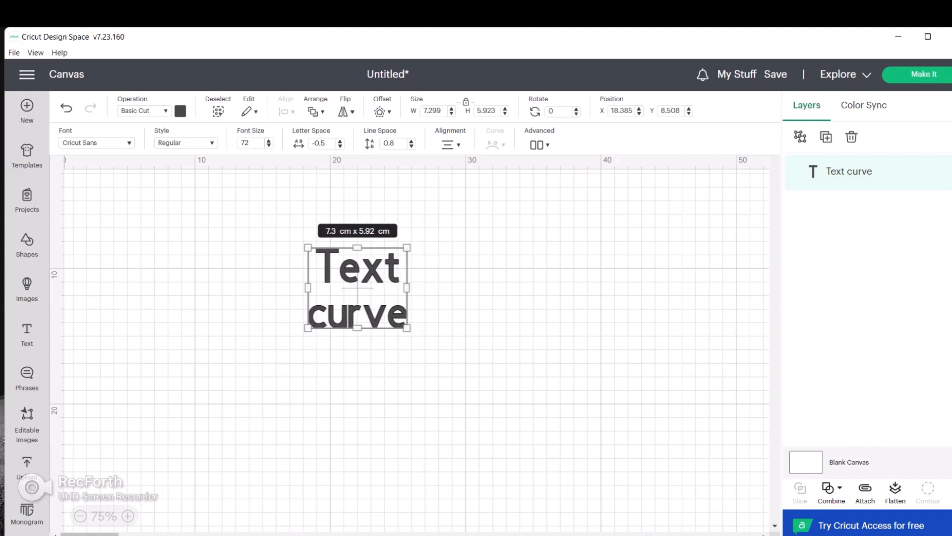
key(Down)
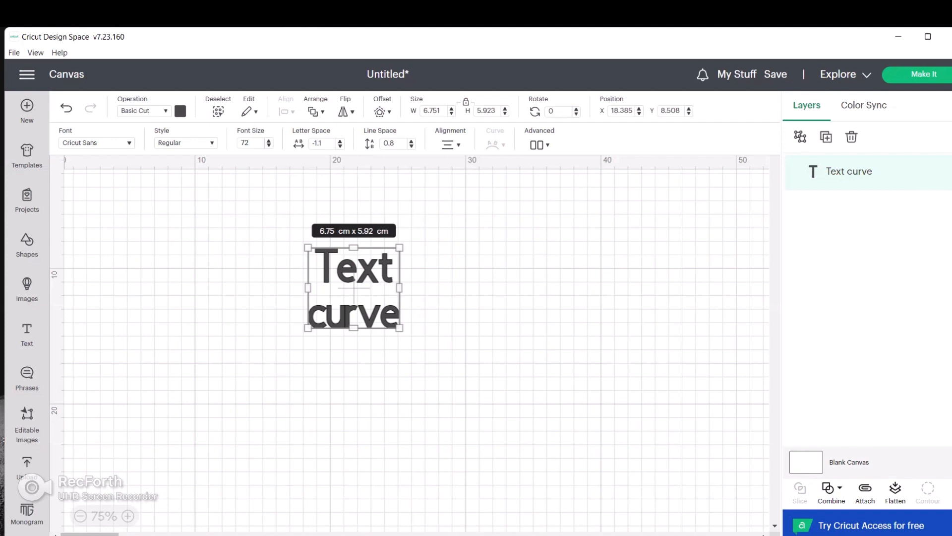
key(Escape)
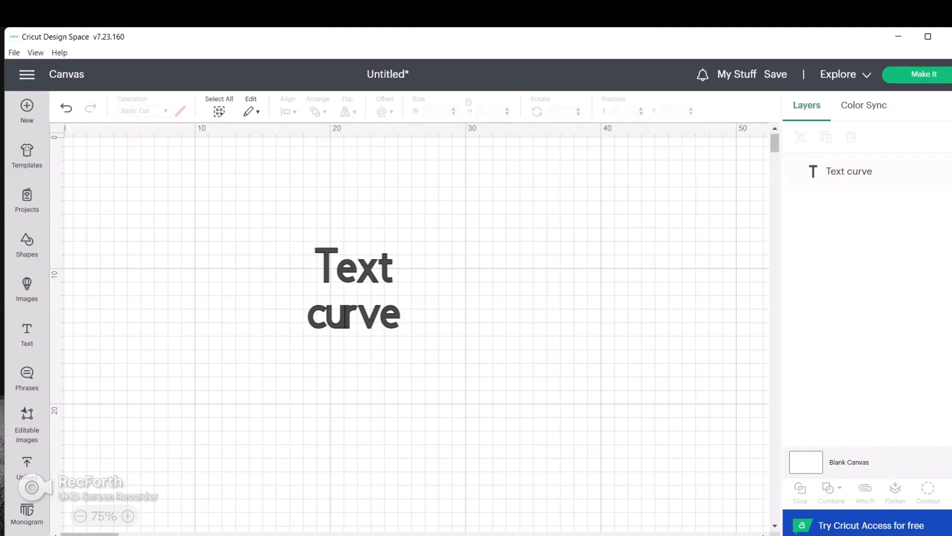
Step: Weld the overlapping letters of "Text curve", and undo back to editable text with letter spacing -0.8
click(129, 515)
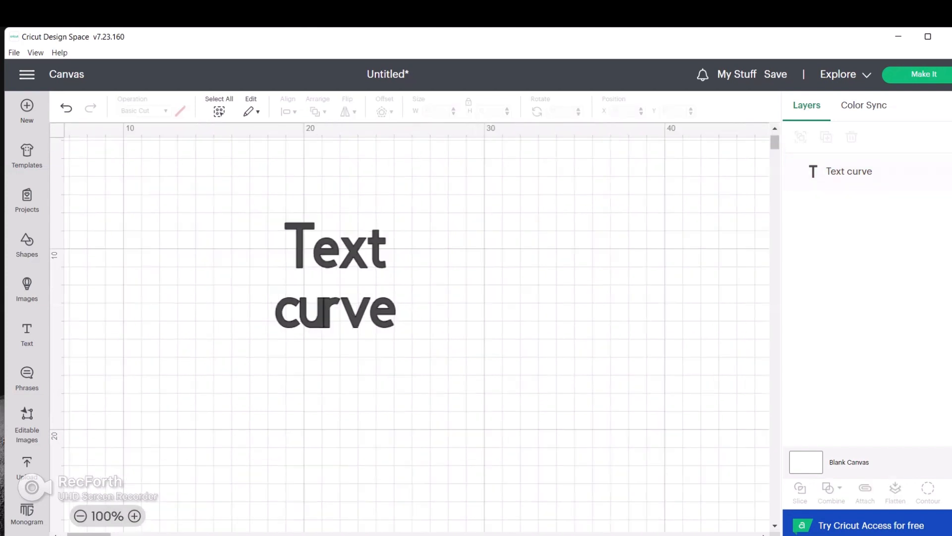
click(130, 515)
click(133, 516)
click(133, 516)
click(133, 516)
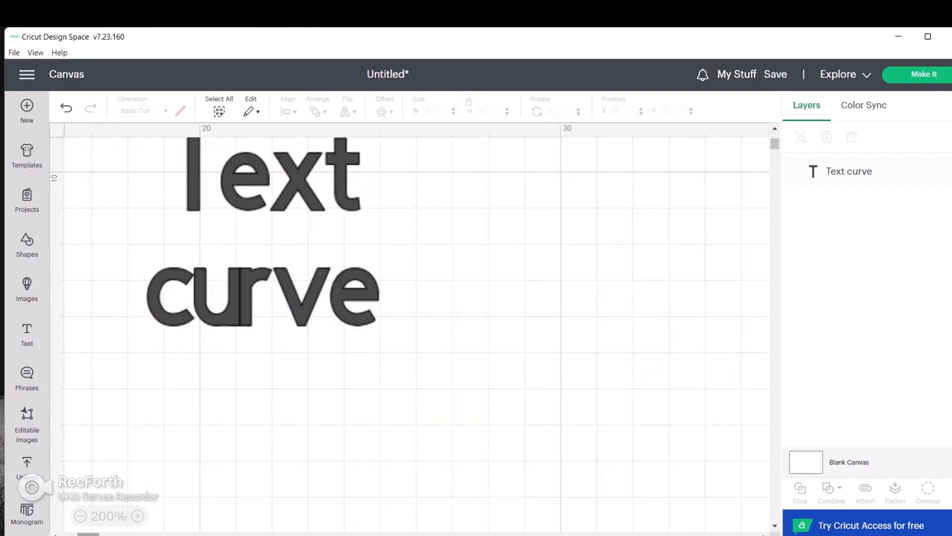
drag(88, 534, 82, 534)
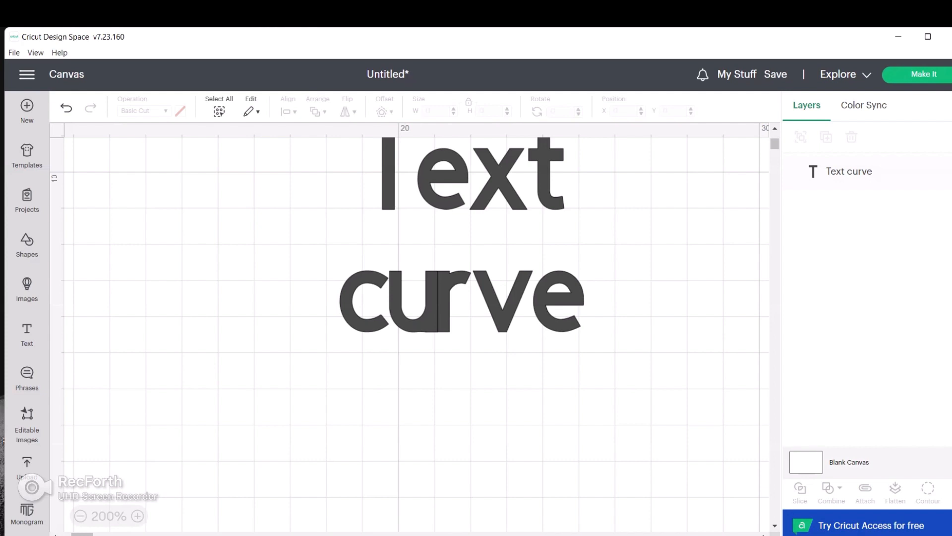
scroll(462, 248, up, 3)
drag(292, 273, 726, 523)
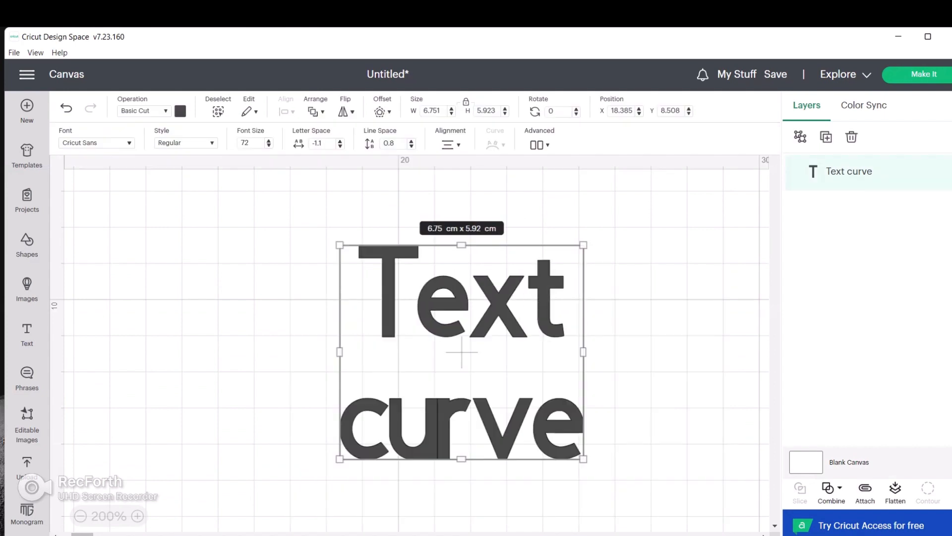
click(832, 491)
click(858, 388)
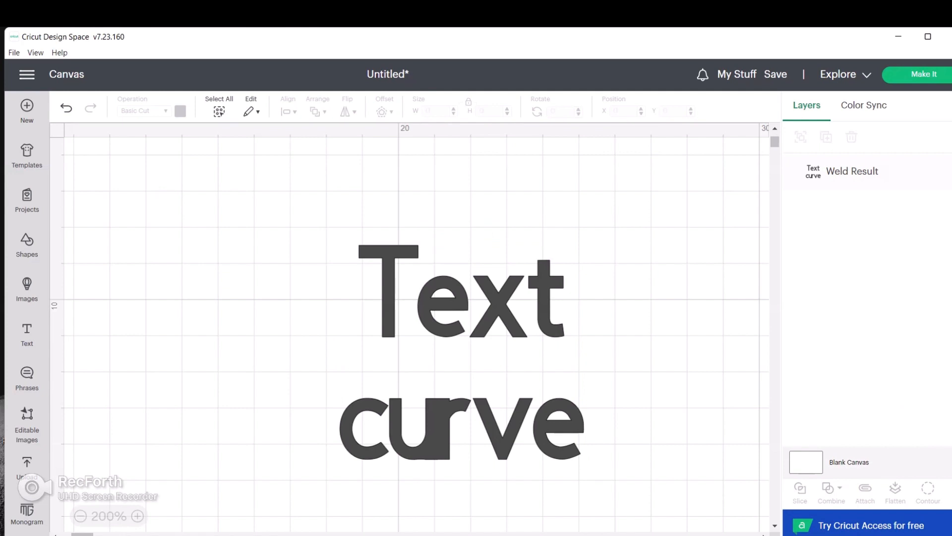
key(ctrl+z)
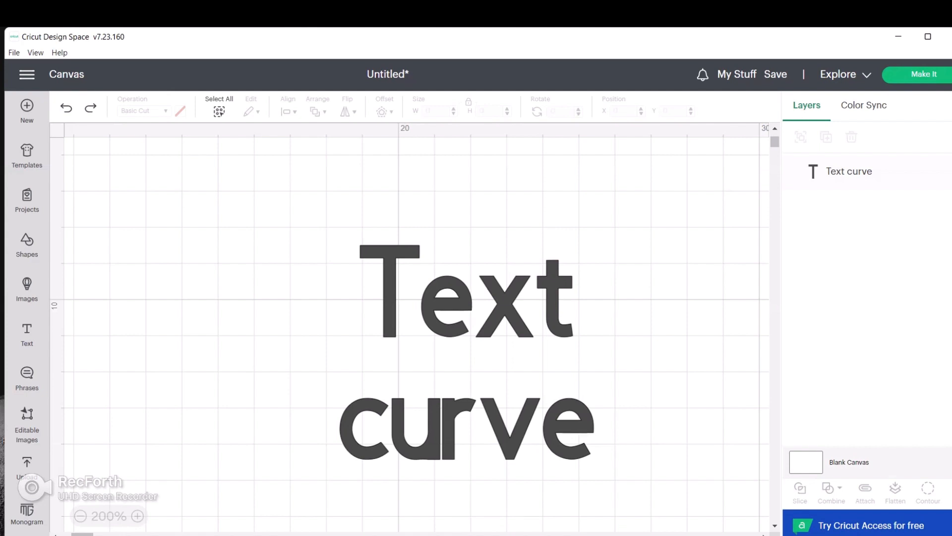
Step: Apply a 0.635 cm offset with rounded corners and welded offsets around the "Text curve" object
click(465, 304)
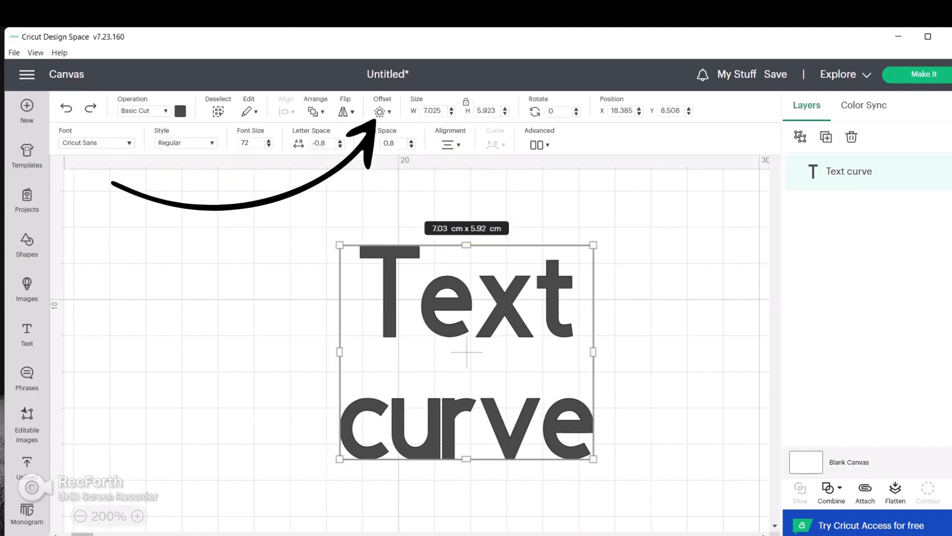
click(383, 111)
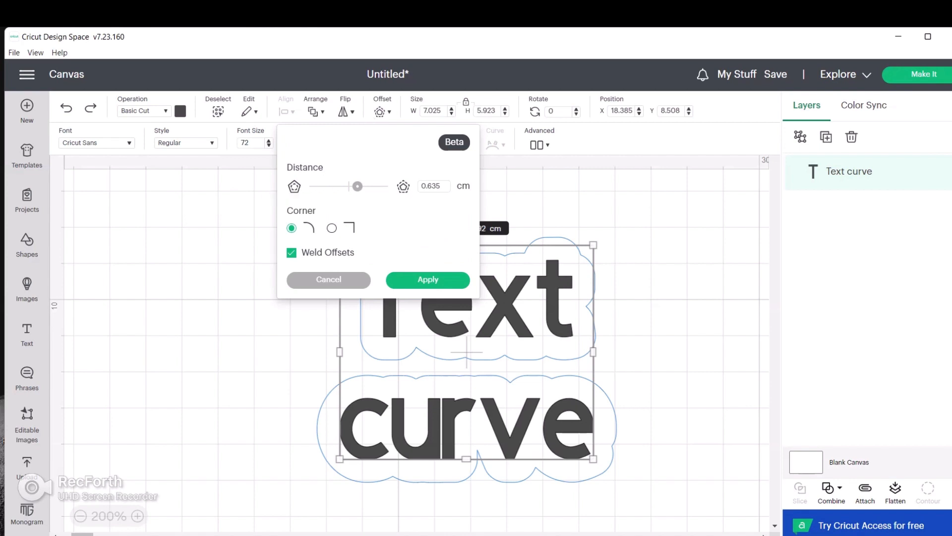
click(428, 279)
click(684, 297)
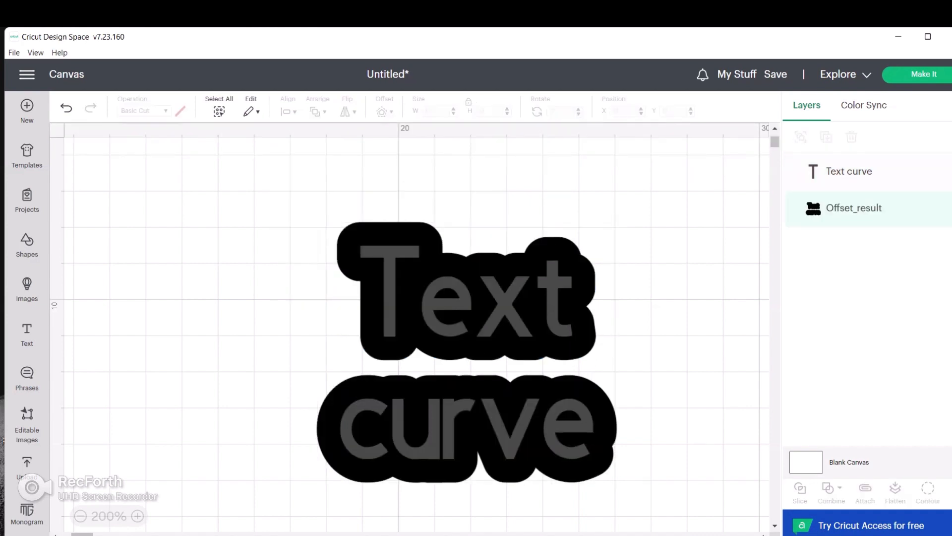
Step: Slice the text out of its black offset shape and move the cut-out lettering pieces away from it
drag(314, 185, 658, 510)
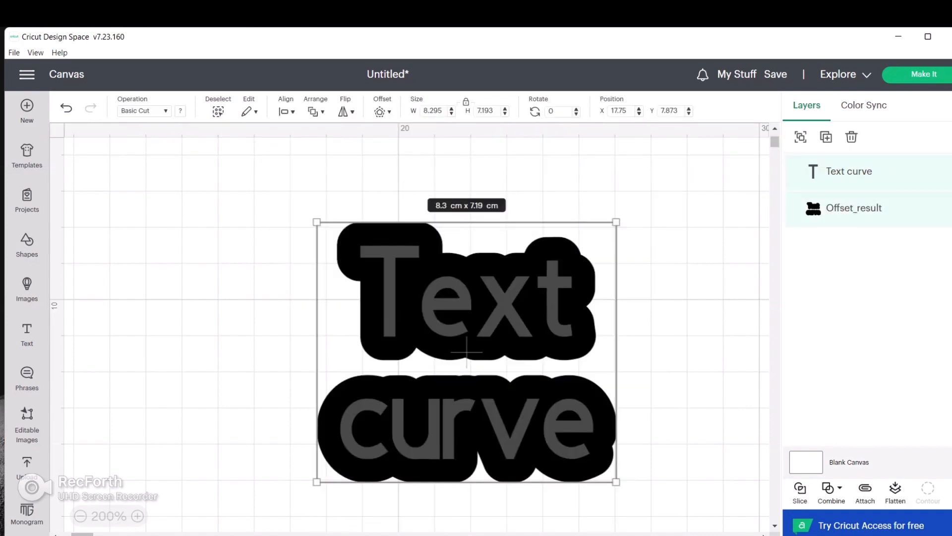
click(800, 490)
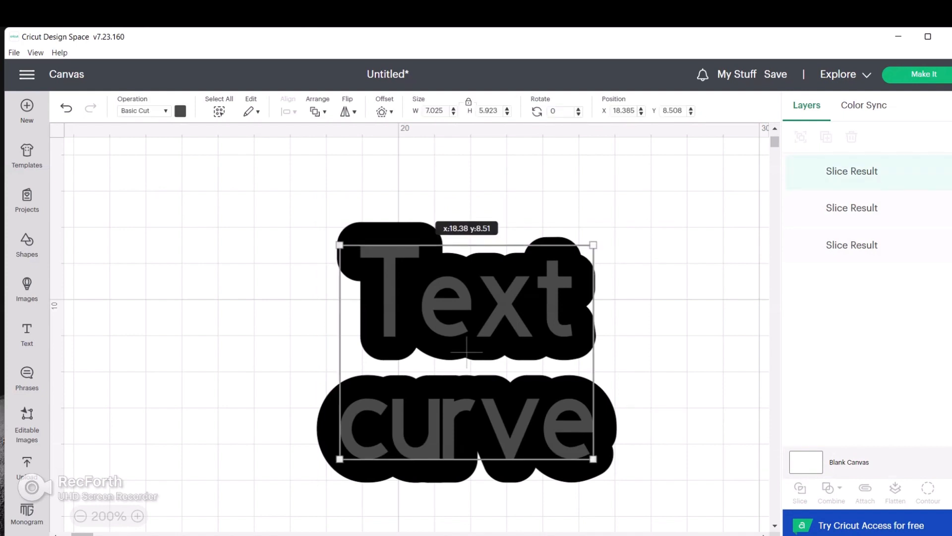
drag(467, 351, 137, 343)
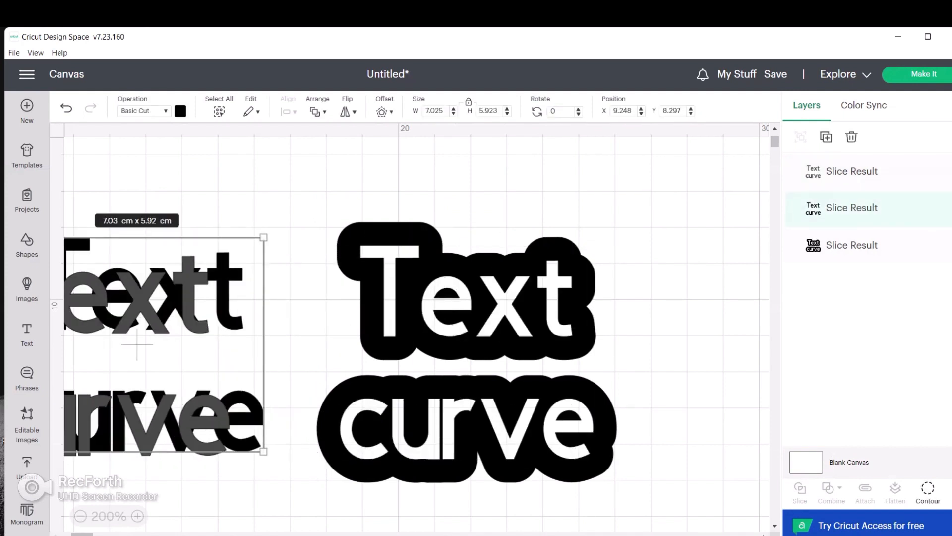
drag(466, 351, 484, 345)
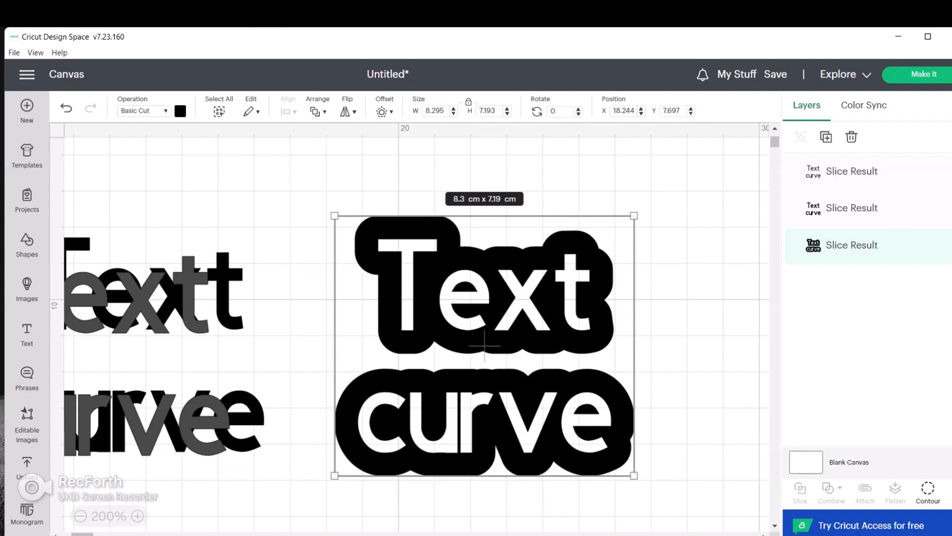
Step: Undo the piece moves, the slice and the 0.635 cm offset, back to the plain "Text curve" object
key(ctrl+z)
key(ctrl+z)
key(ctrl+z)
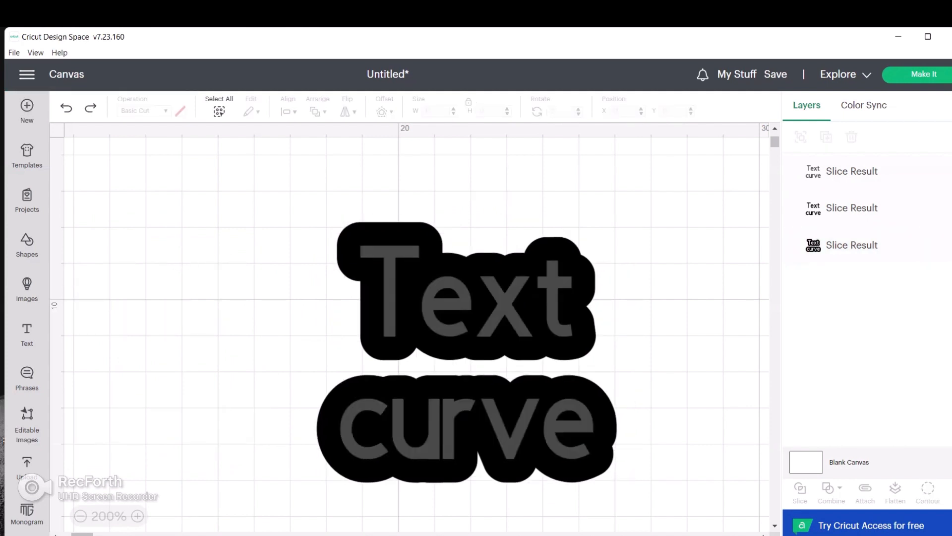
key(ctrl+z)
key(ctrl+z)
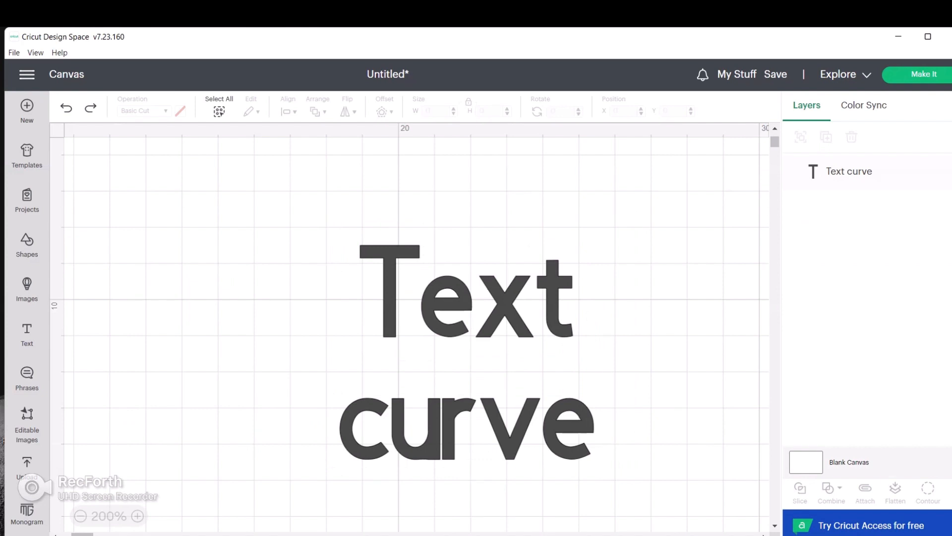
Step: Apply a 0.018 cm offset with rounded corners and welded offsets to the "Text curve" object
click(467, 352)
click(383, 112)
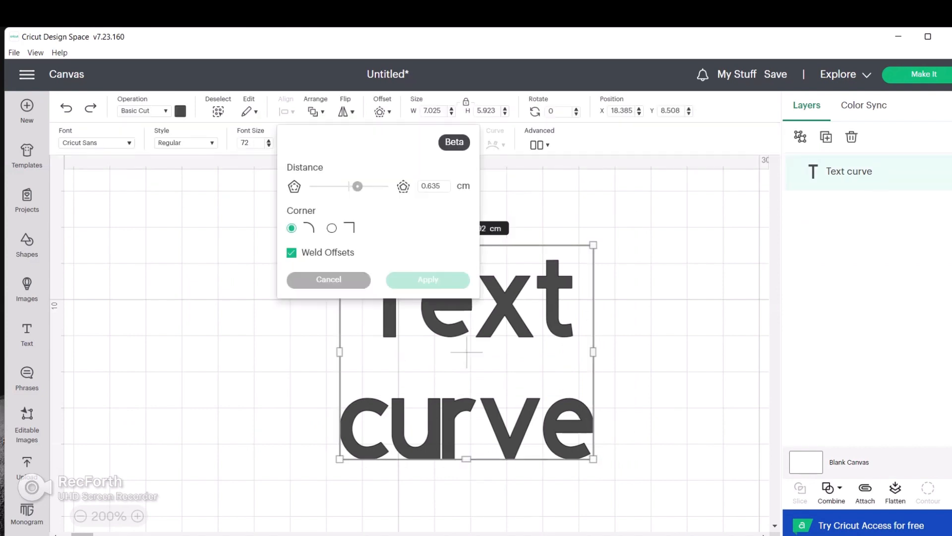
double_click(431, 186)
text(0.015)
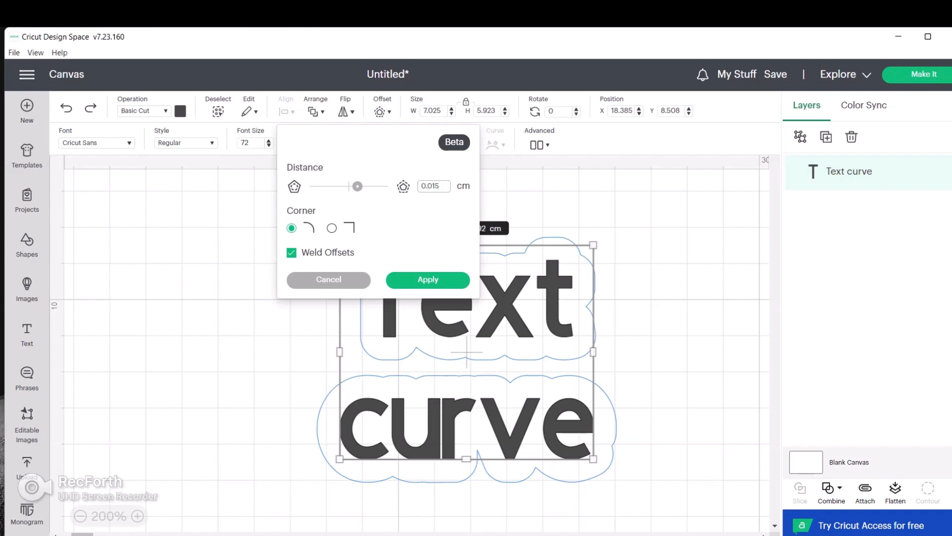
key(BackSpace)
text(8)
key(Return)
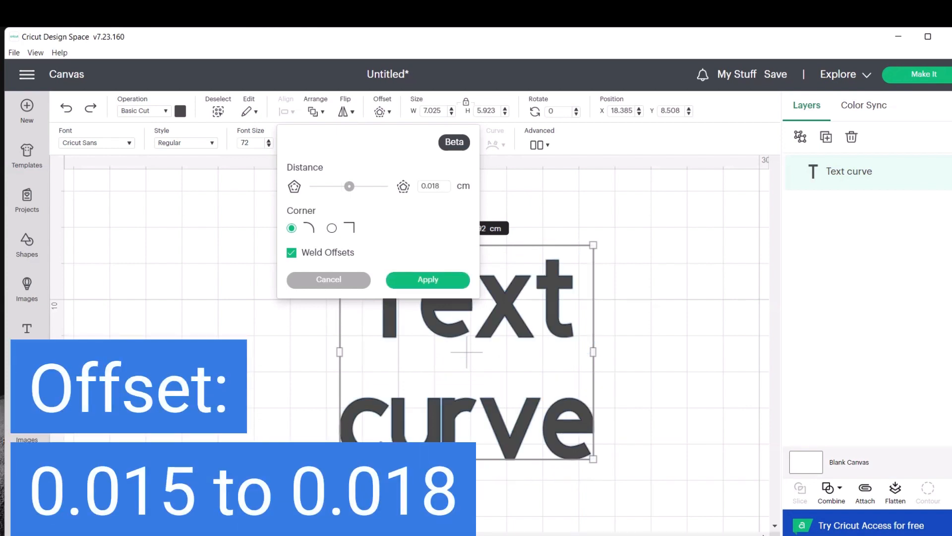
click(427, 280)
Step: Move the original text beside its black offset version, to about X 10.8, Y 8.05 cm, and compare the sizes of both
drag(436, 303, 160, 286)
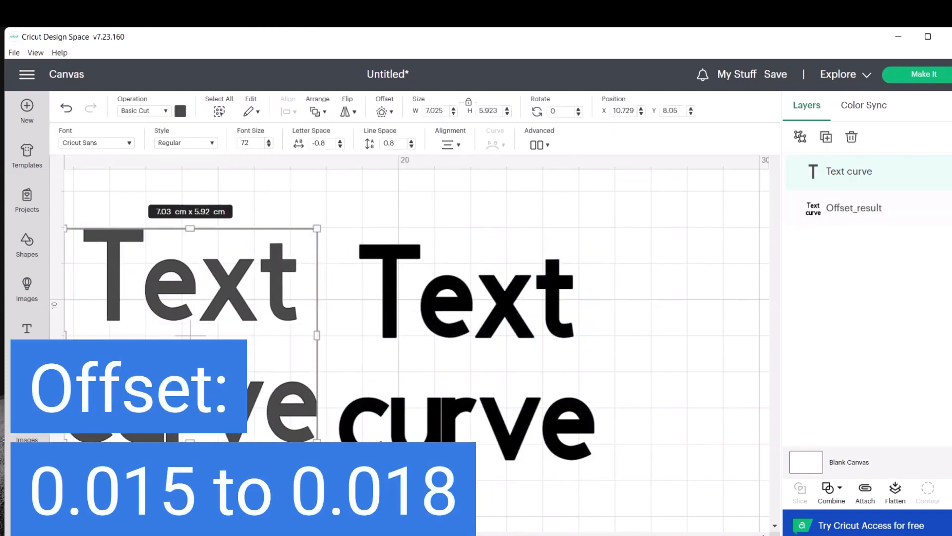
click(457, 305)
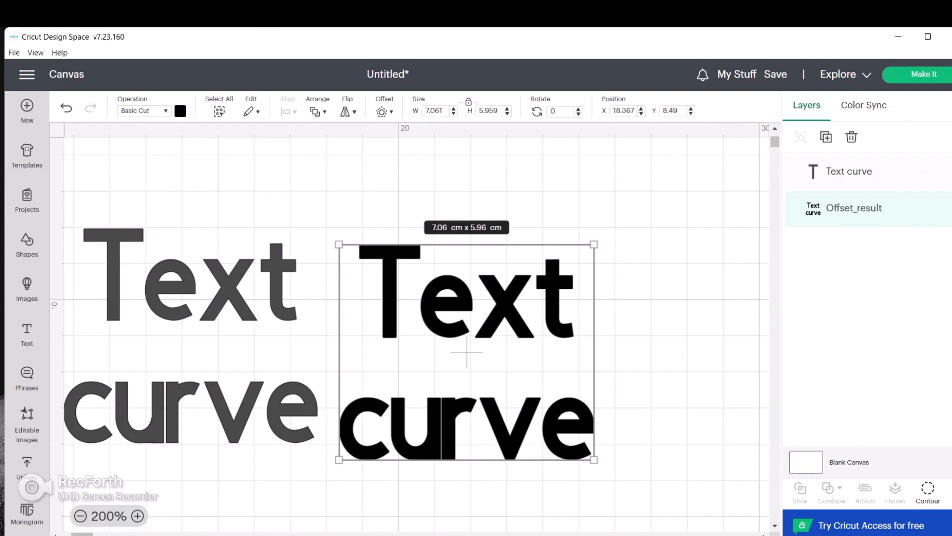
scroll(467, 352, down, 2)
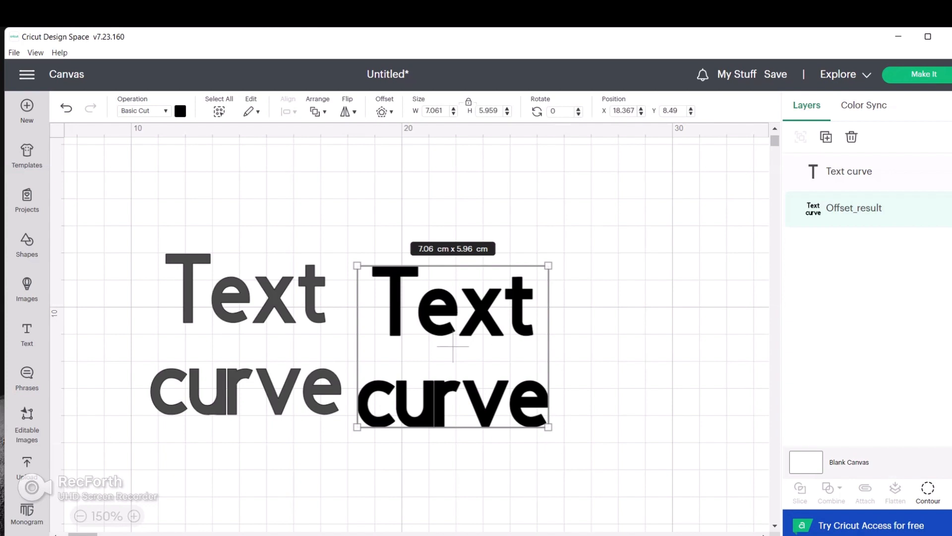
click(247, 334)
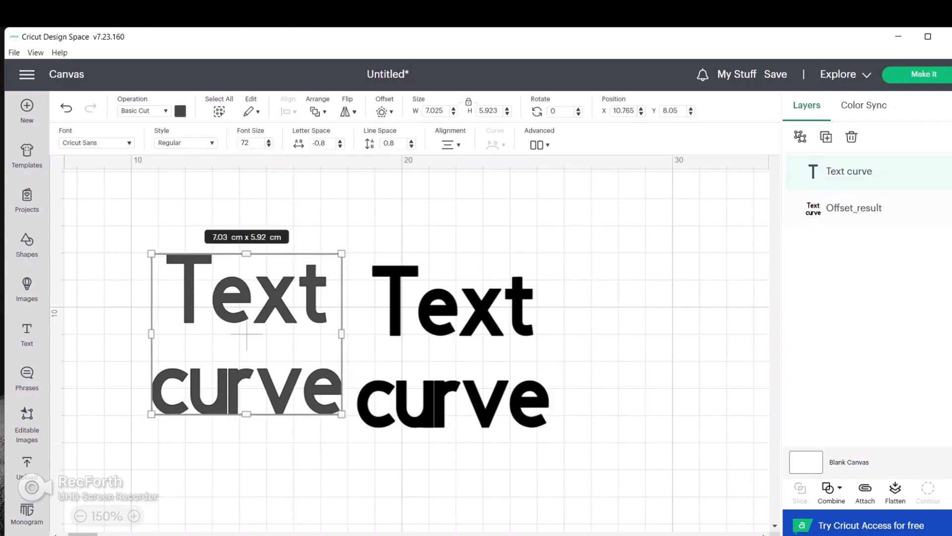
Step: Delete the black offset version of the text, keeping the original "Text curve" object
key(Delete)
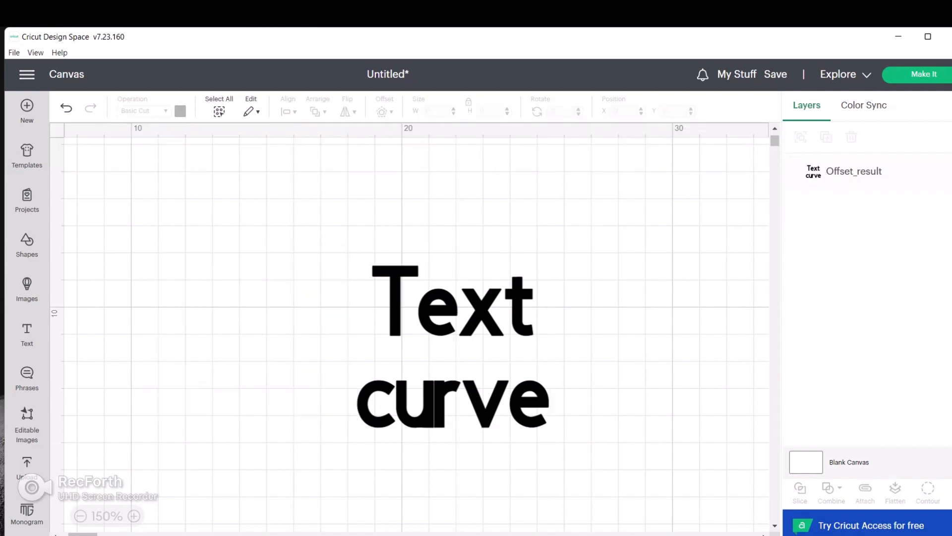
key(ctrl+z)
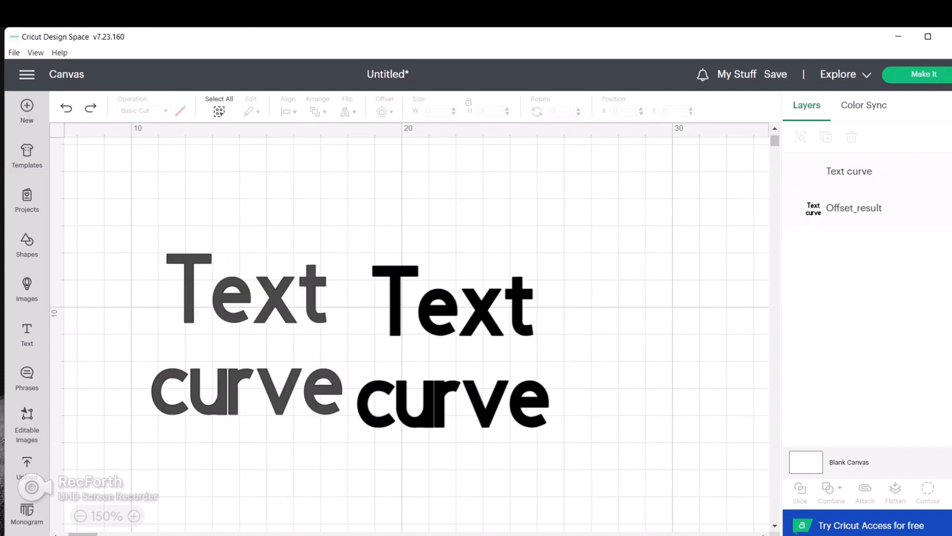
click(453, 347)
key(Delete)
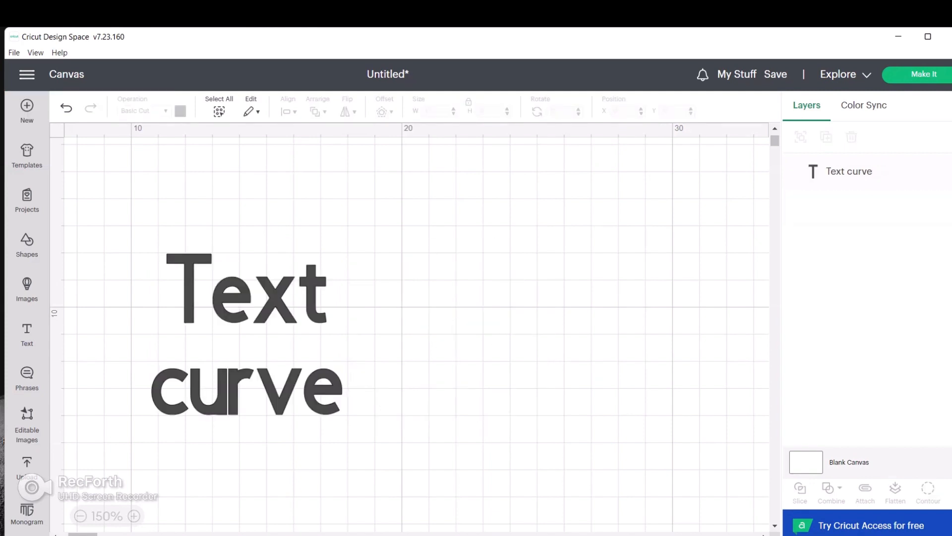
Step: Flip the "Text curve" object horizontally and flip it back to its normal orientation
click(247, 334)
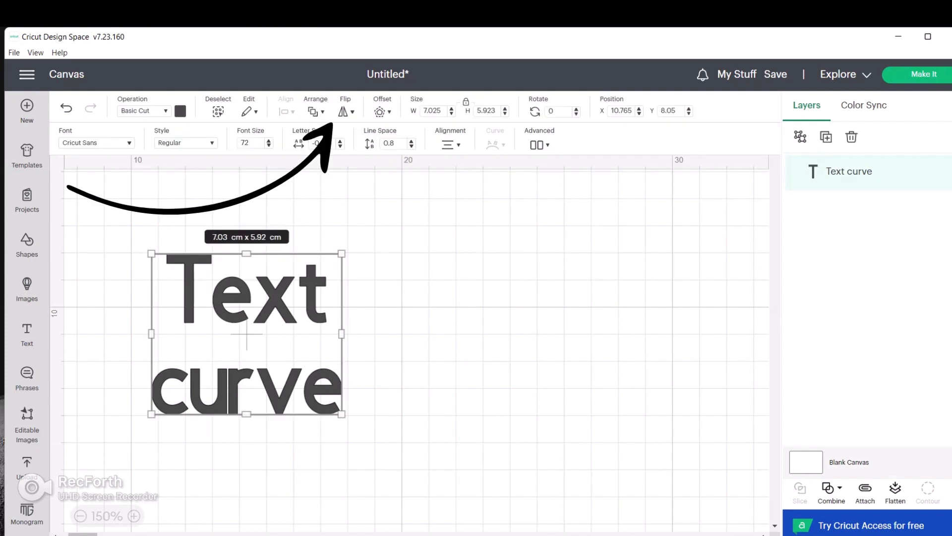
click(346, 111)
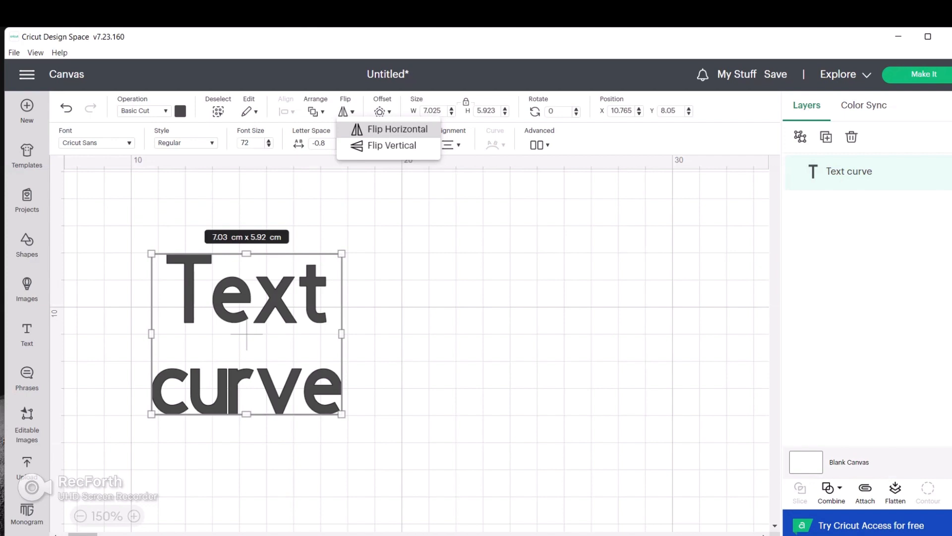
click(397, 129)
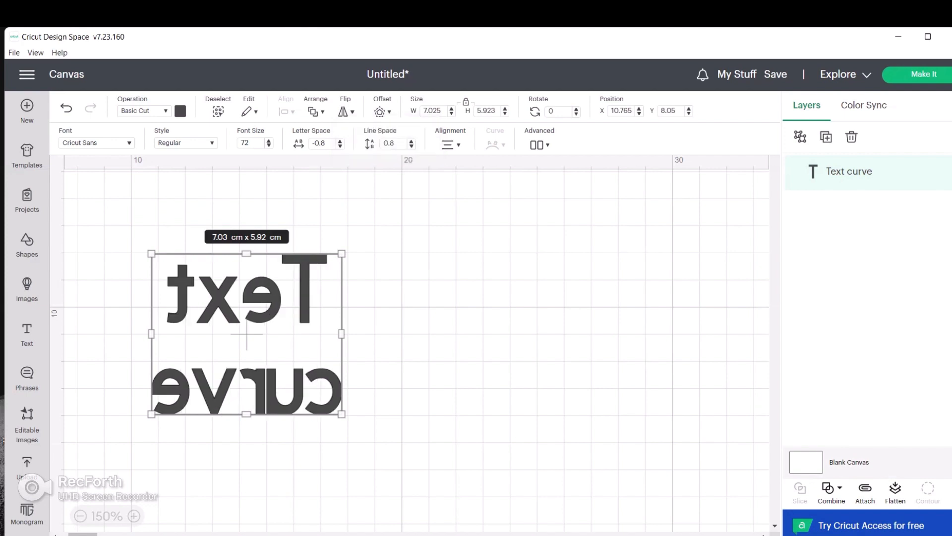
click(346, 111)
click(397, 129)
Step: Flip the "Text curve" object vertically and flip it back upright
click(346, 111)
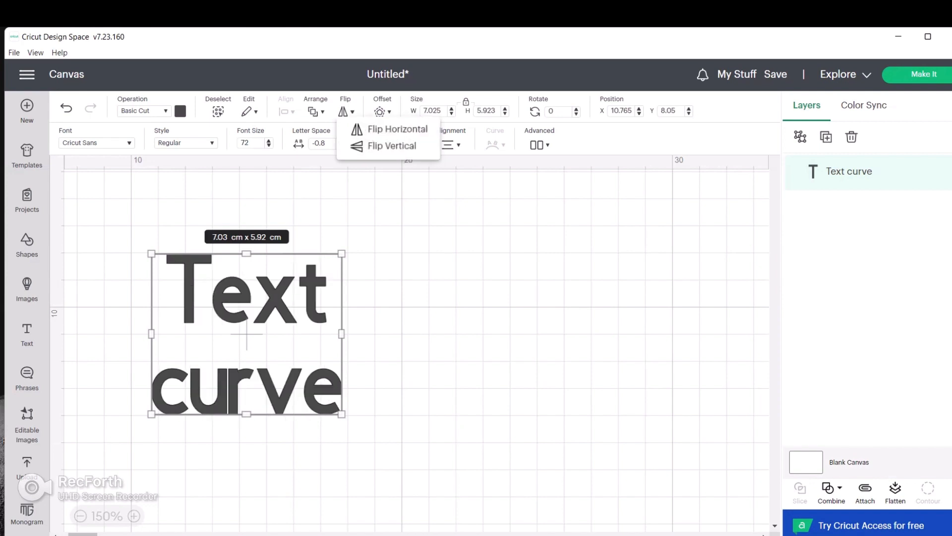
click(392, 145)
click(346, 111)
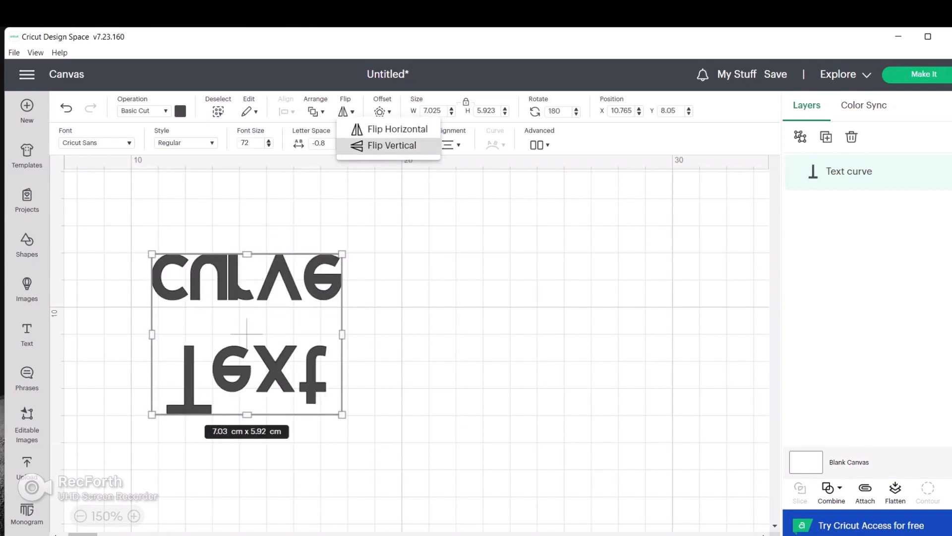
click(392, 145)
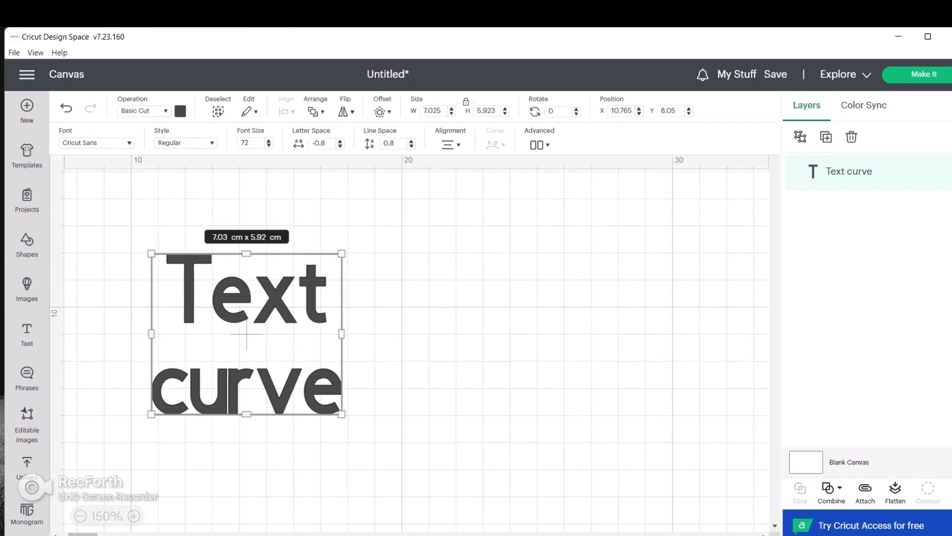
Step: Add the Ampersand image, shrink it to about 8.21 x 7.93 cm and place it above the text at about X 9.62, Y 0.92 cm
click(27, 288)
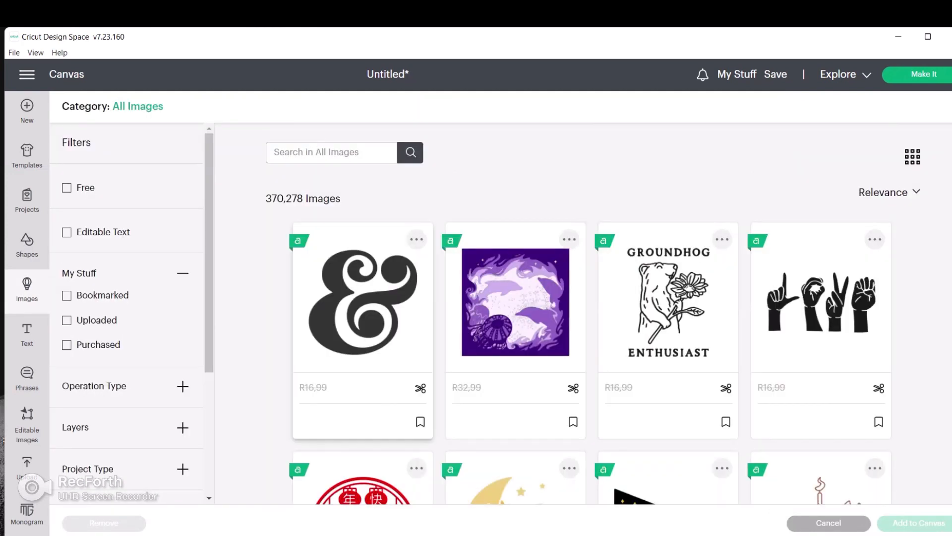
click(362, 302)
click(919, 523)
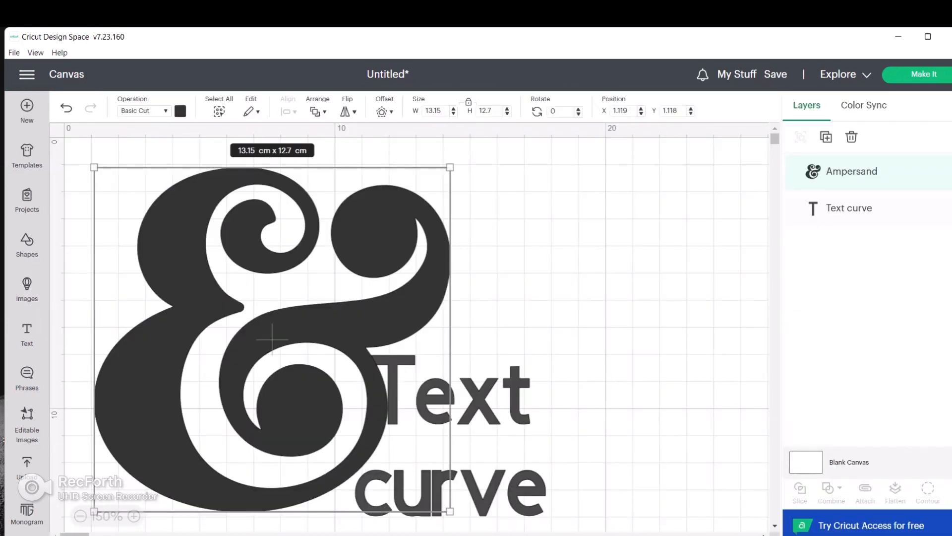
drag(449, 167, 317, 297)
drag(205, 404, 435, 269)
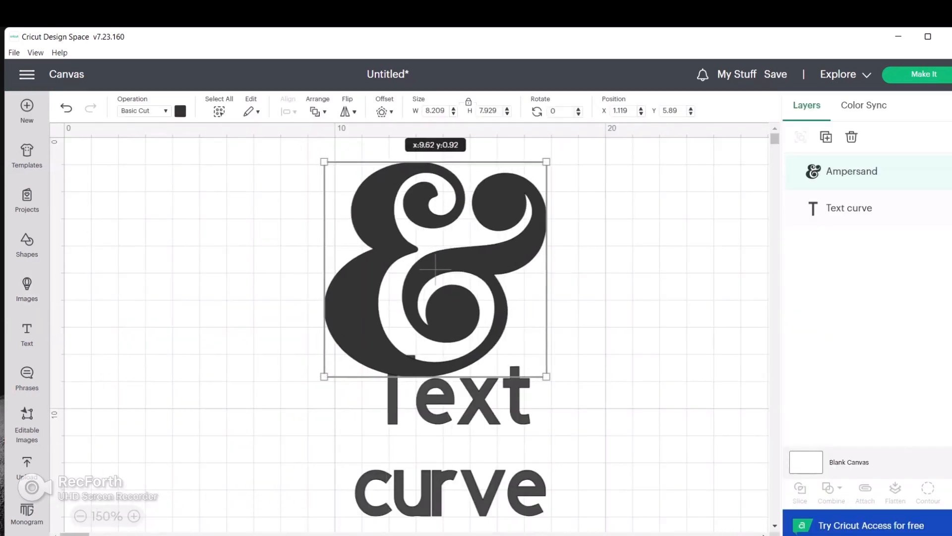
Step: Shift the text off-centre beneath the ampersand, and align both objects using Center Horizontally and Center Vertically
drag(451, 436, 421, 417)
drag(177, 267, 392, 402)
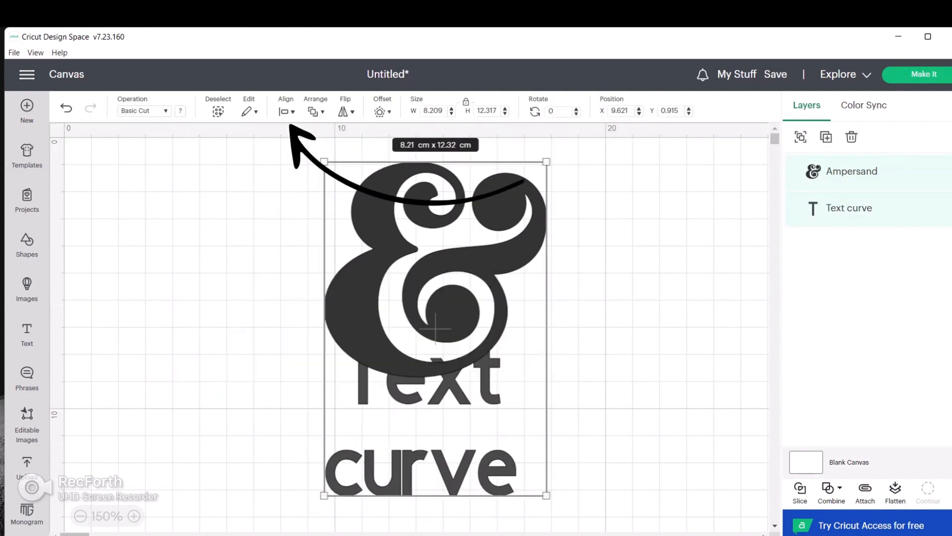
click(287, 111)
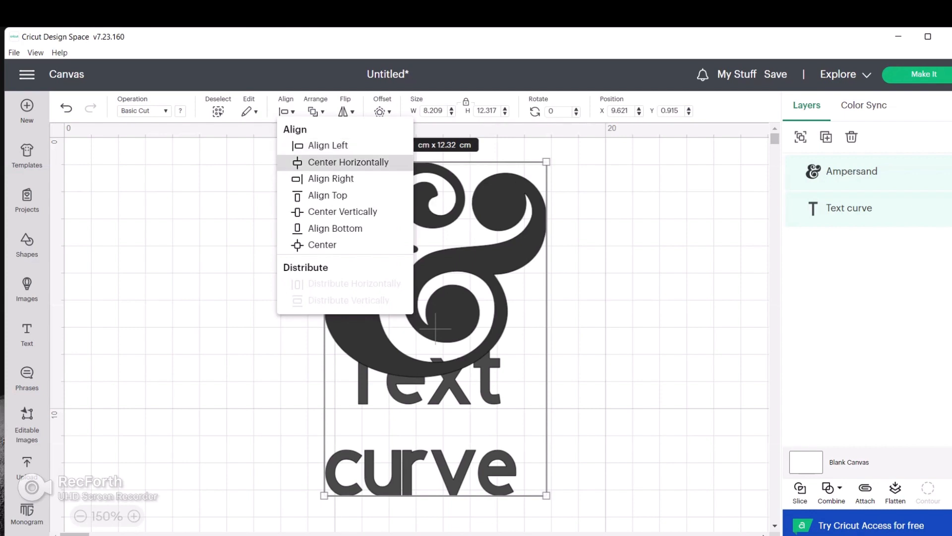
click(348, 162)
click(287, 111)
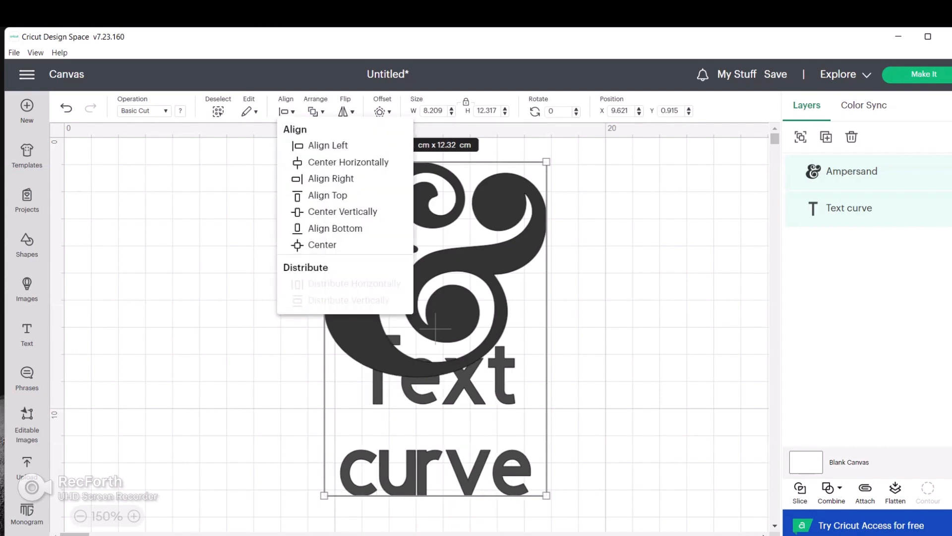
click(318, 210)
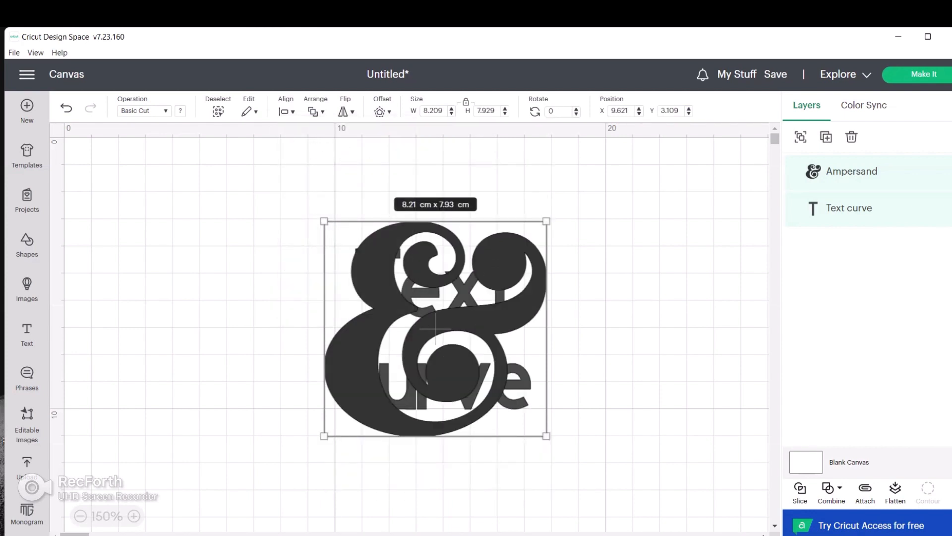
key(Escape)
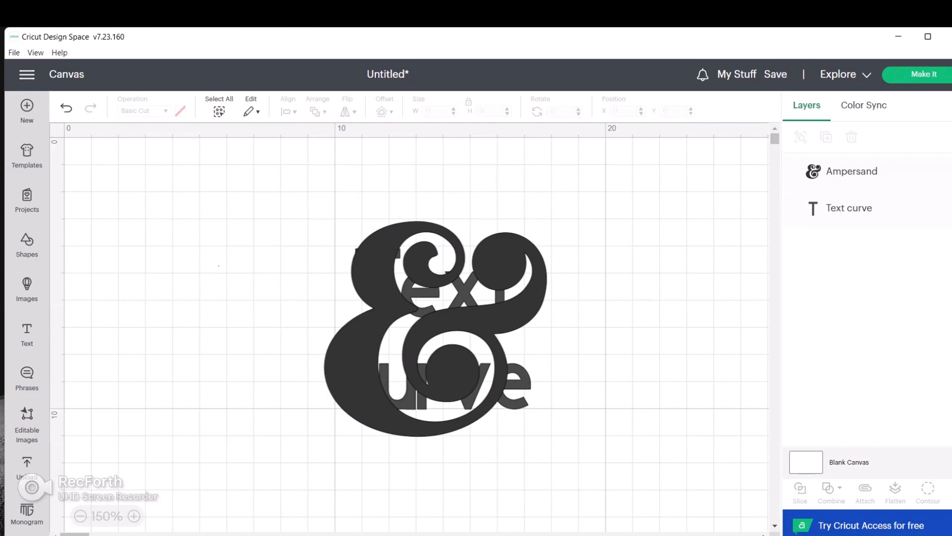
Step: Move the ampersand off the text to about X 7.36, Y 2.9 cm and delete the "Text curve" object
drag(219, 265, 529, 436)
drag(436, 329, 374, 322)
click(436, 329)
key(Delete)
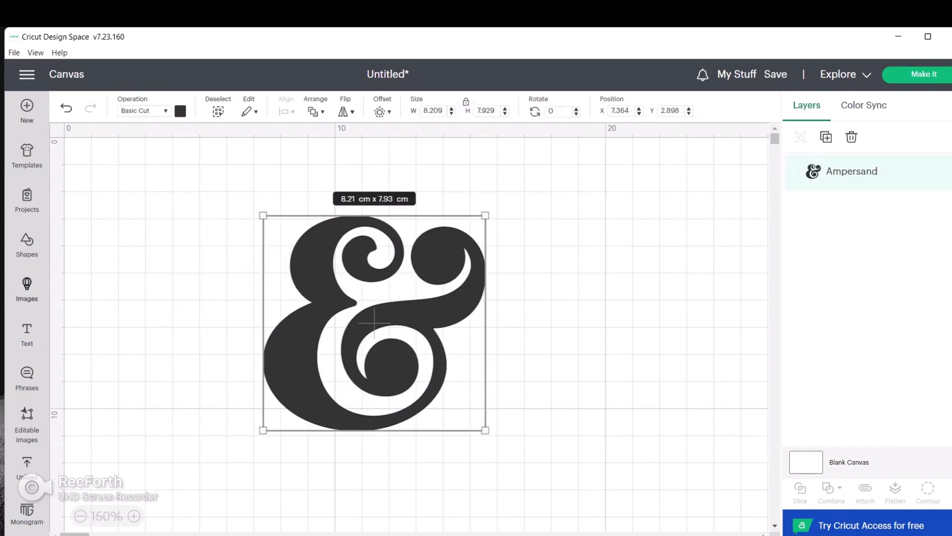
Step: Add a text object reading "Crafty" over the ampersand's upper left part, at about X 2.23, Y 3.75 cm
click(27, 332)
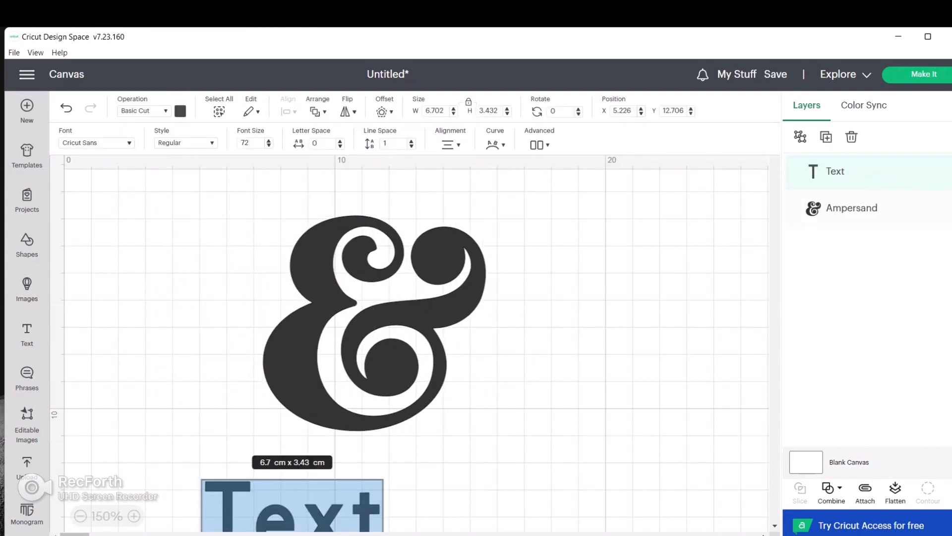
drag(288, 514, 205, 272)
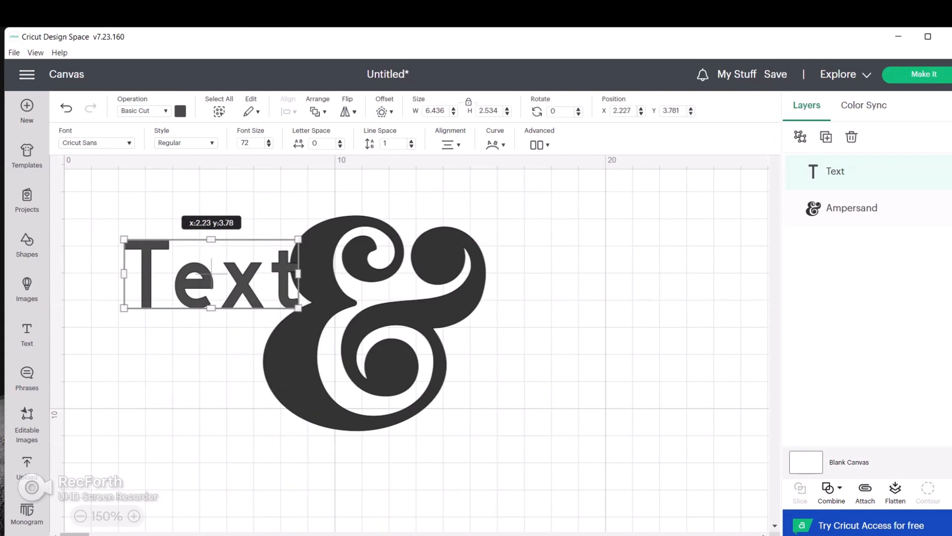
double_click(205, 272)
text(CRafty)
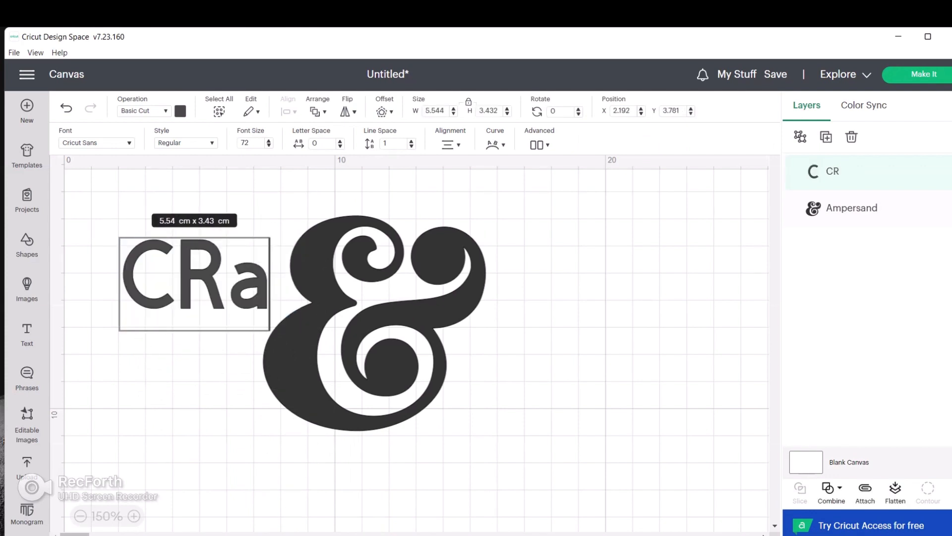
key(BackSpace)
key(BackSpace)
key(BackSpace)
key(BackSpace)
key(BackSpace)
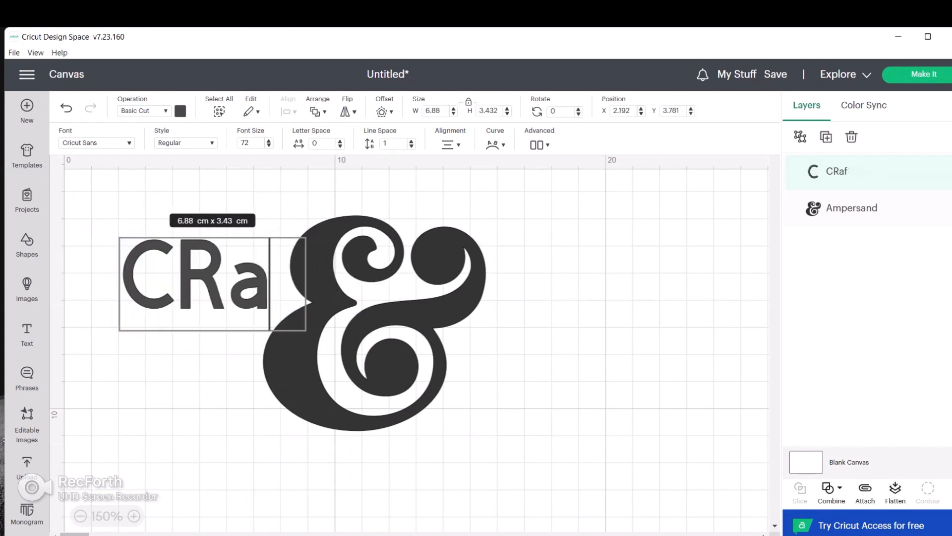
text(rafty)
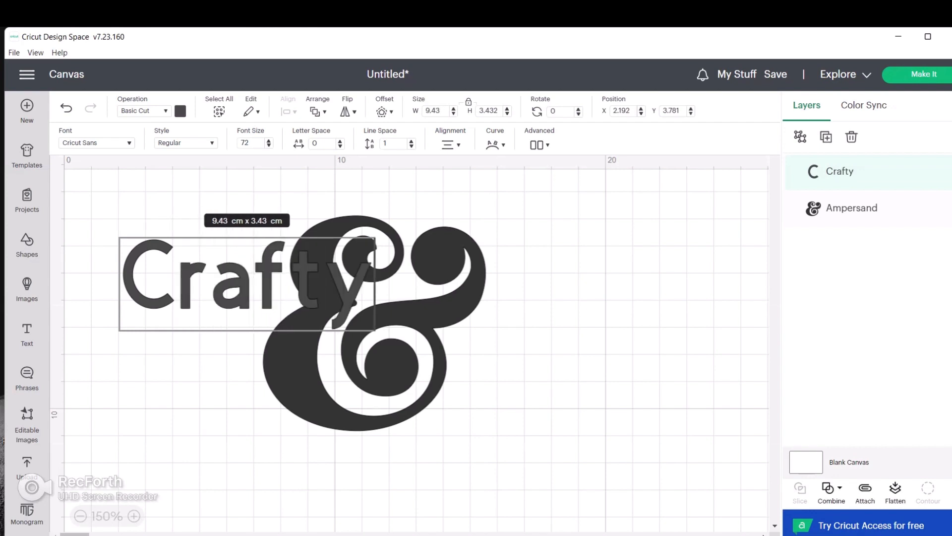
click(198, 382)
Step: Enlarge "Crafty" to about 12.09 x 4.35 cm and position it across the ampersand at about X 4.8, Y 4.73 cm
click(248, 284)
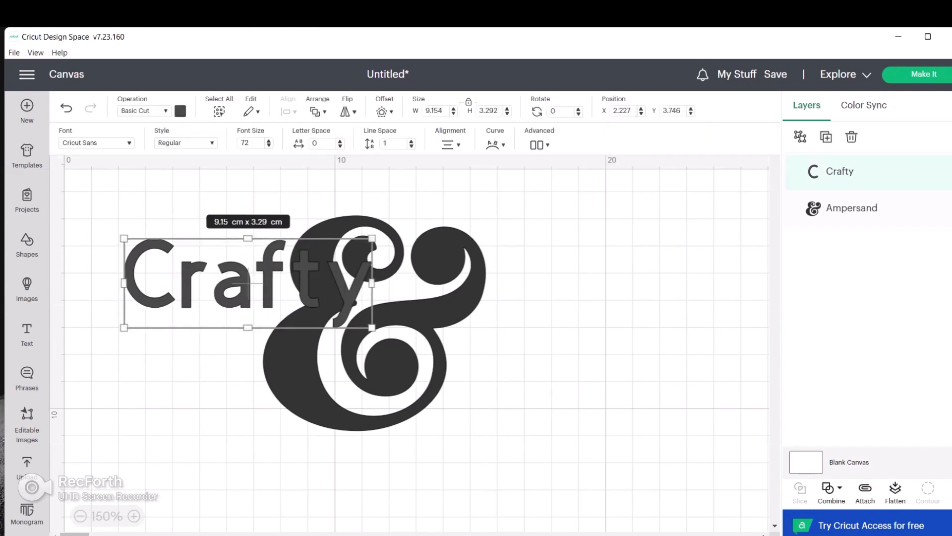
drag(372, 327, 450, 355)
drag(287, 294, 357, 324)
Step: Apply a 0.247 cm offset with rounded corners and welded offsets to the "Crafty" text
click(384, 112)
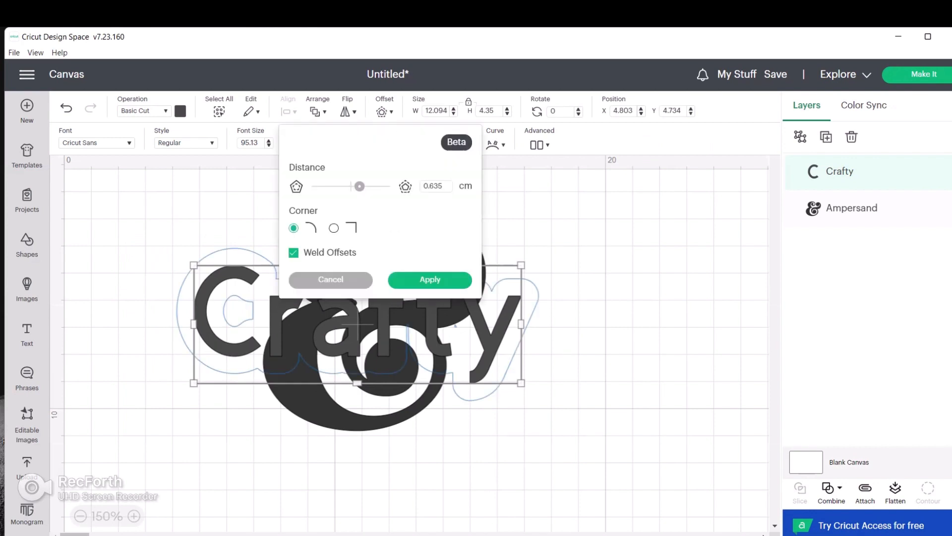
click(436, 186)
text(0.04)
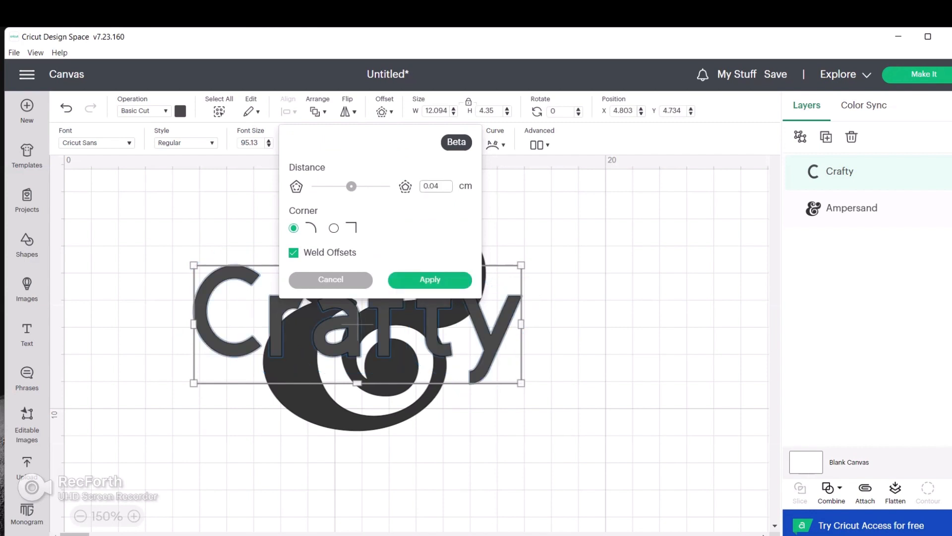
text(4)
key(Return)
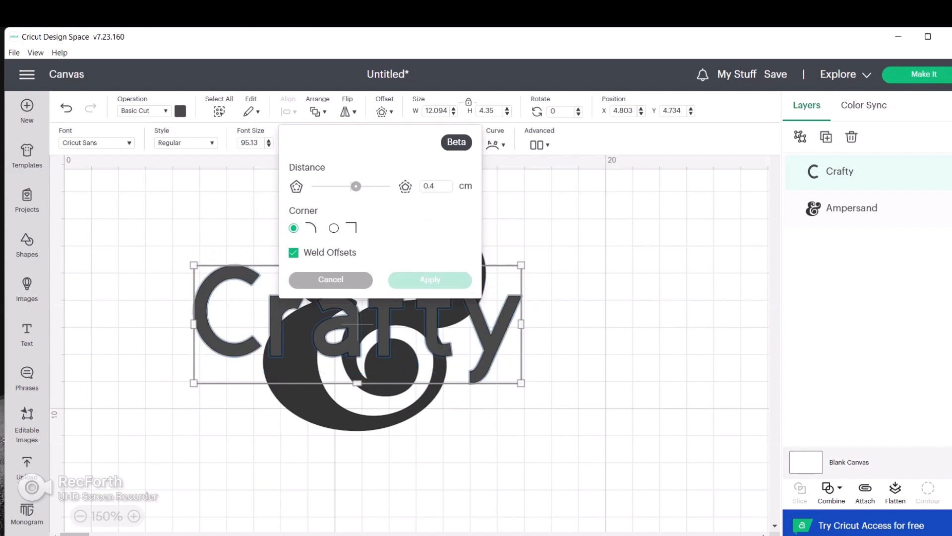
drag(356, 186, 354, 186)
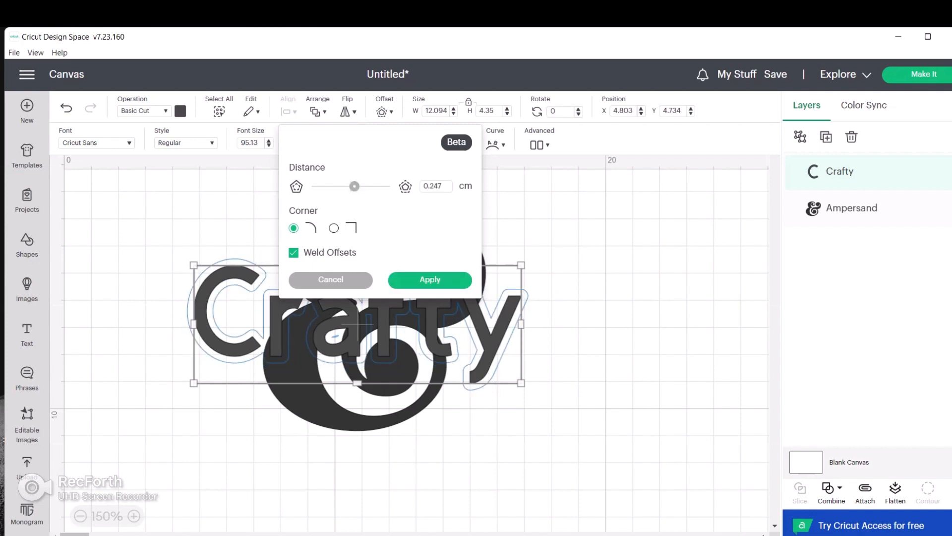
click(429, 279)
Step: Move the original "Crafty" text clear of the ampersand, and slice the ampersand with the black offset shape
drag(357, 325, 677, 477)
drag(201, 213, 531, 382)
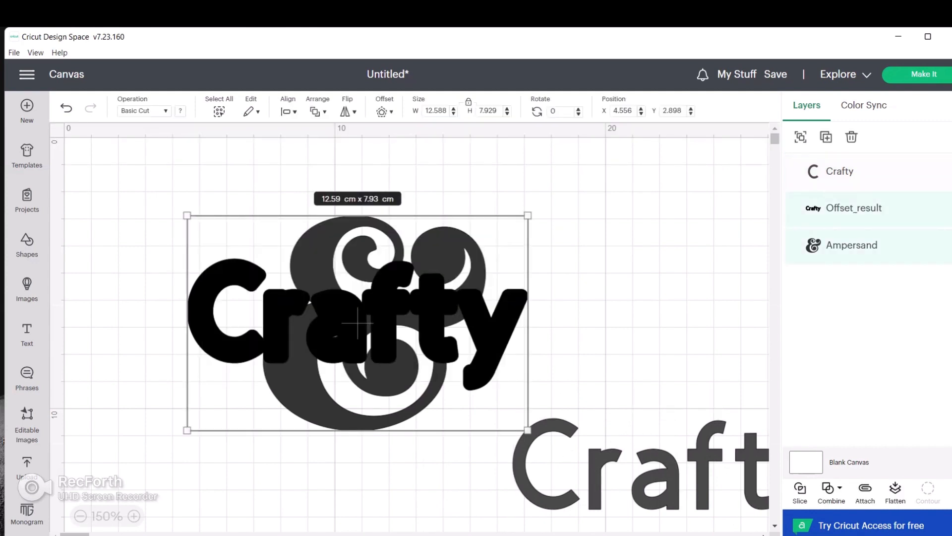
click(800, 491)
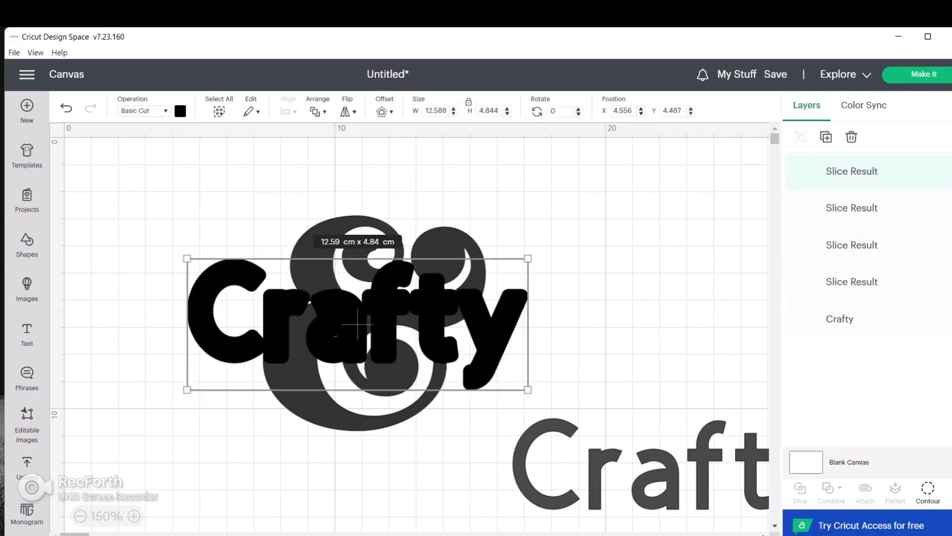
Step: Delete the black offset pieces and the sliced-out lettering, leaving only the ampersand with the text-shaped gap
key(Delete)
click(373, 310)
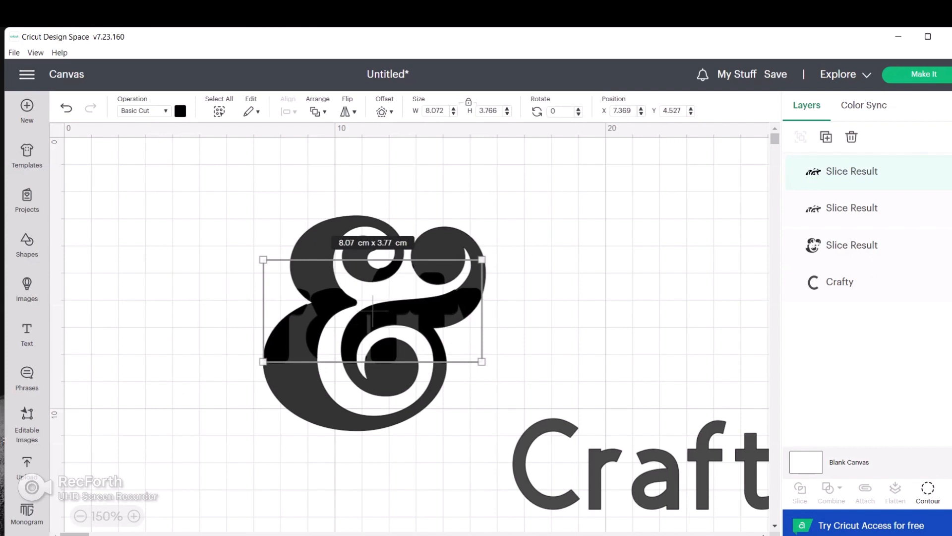
key(Delete)
click(373, 310)
key(Delete)
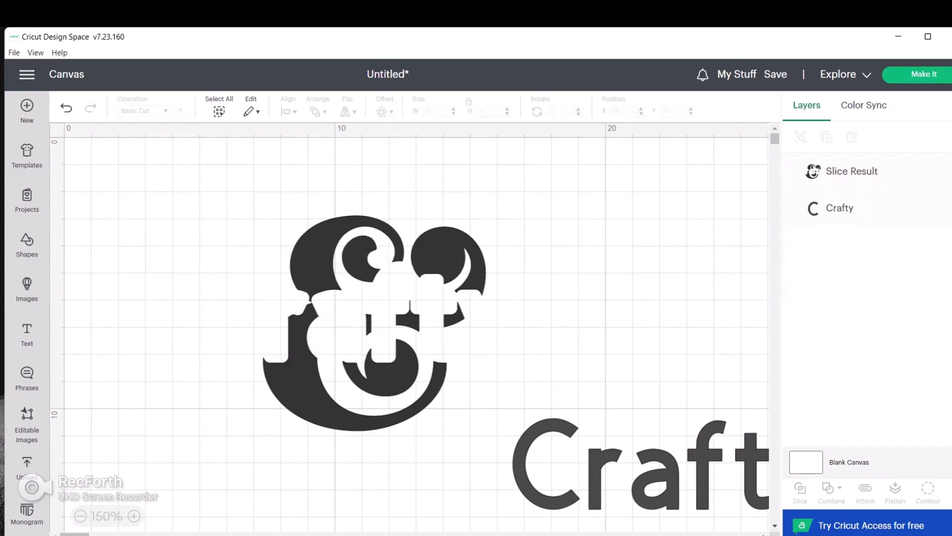
Step: Move "Crafty" back into the gap in the ampersand and weld both into one shape
drag(677, 477, 356, 325)
key(ctrl+a)
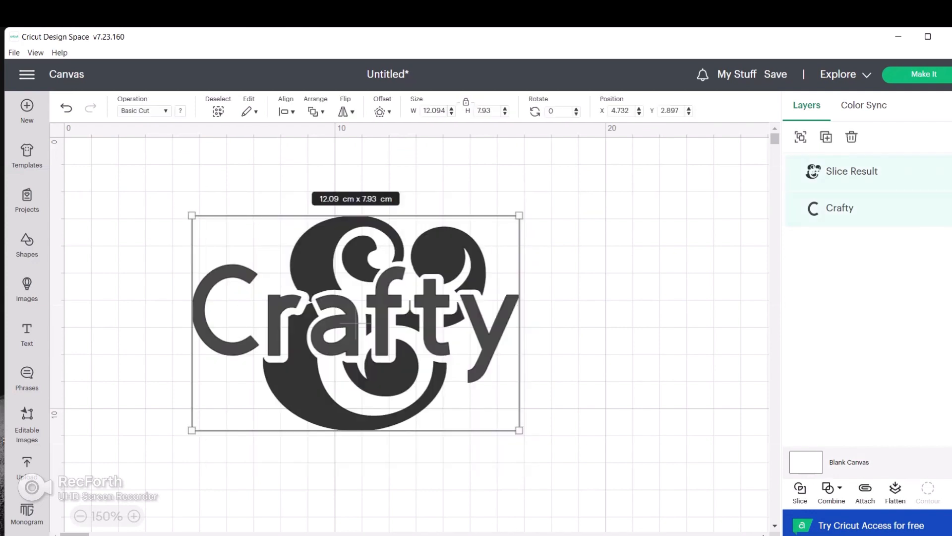
click(832, 488)
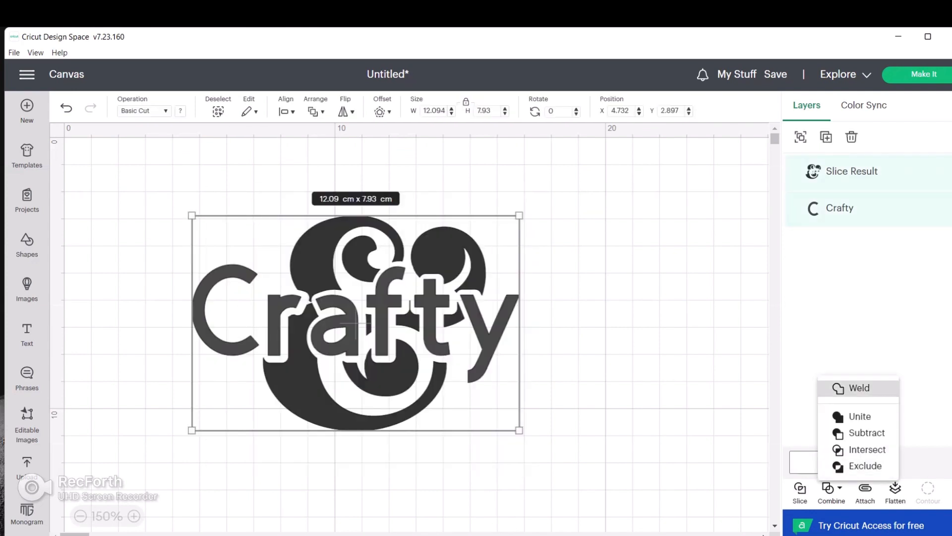
click(860, 388)
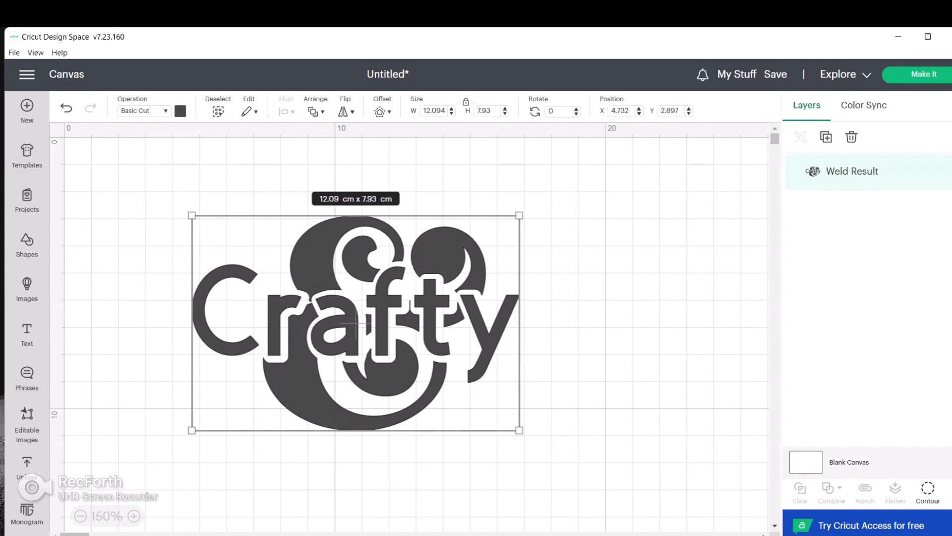
Step: Undo the weld of "Crafty" and the ampersand, and recolour the ampersand light pink
key(ctrl+z)
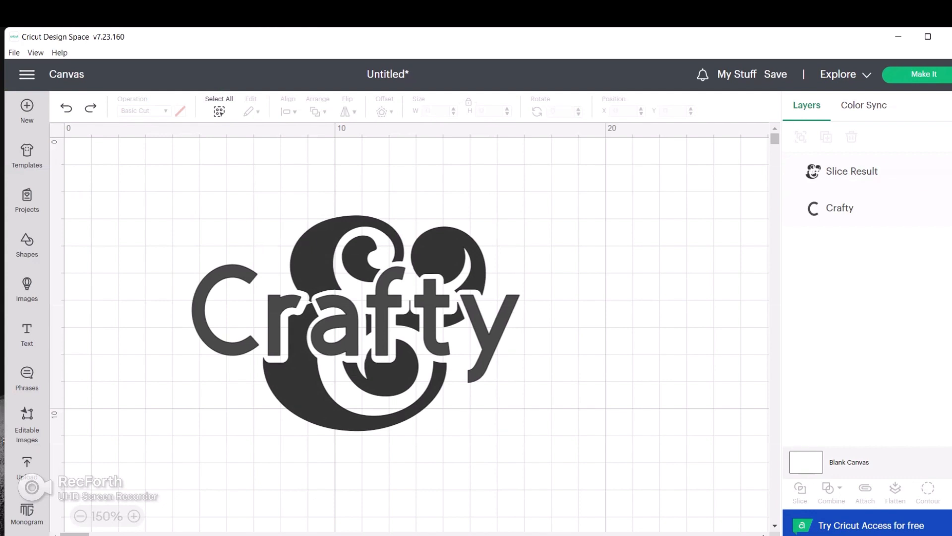
click(307, 382)
click(180, 112)
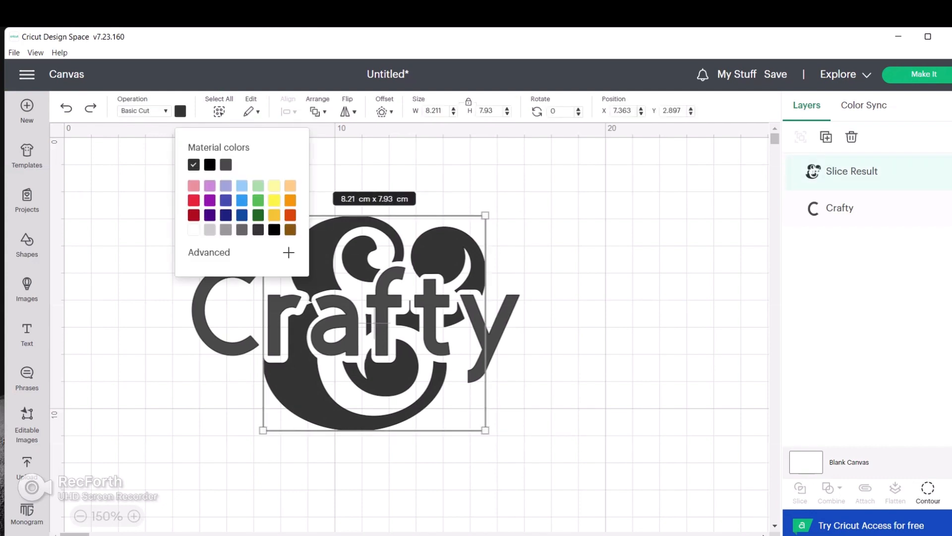
click(193, 185)
key(Escape)
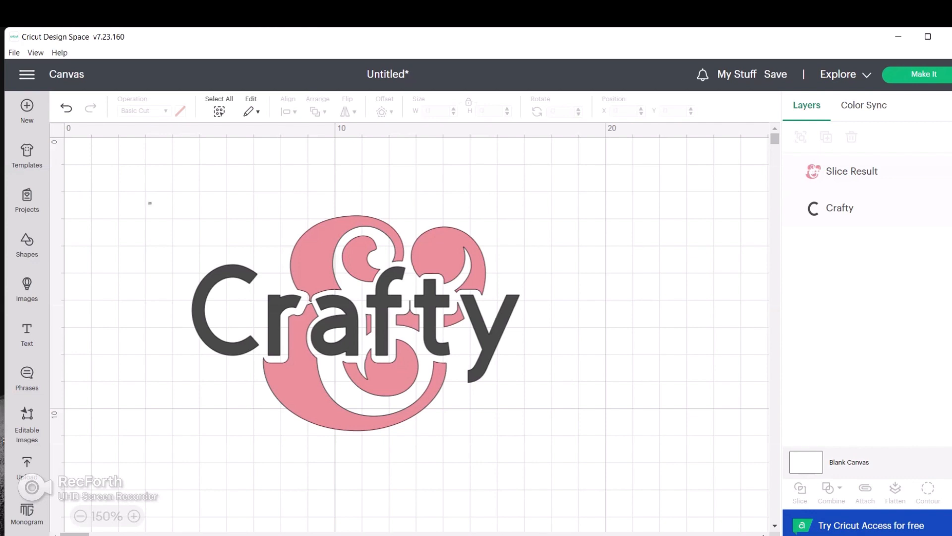
Step: Delete the whole "Crafty" ampersand design, and add the fish-in-a-bowl image from the image library to the canvas
drag(150, 203, 596, 434)
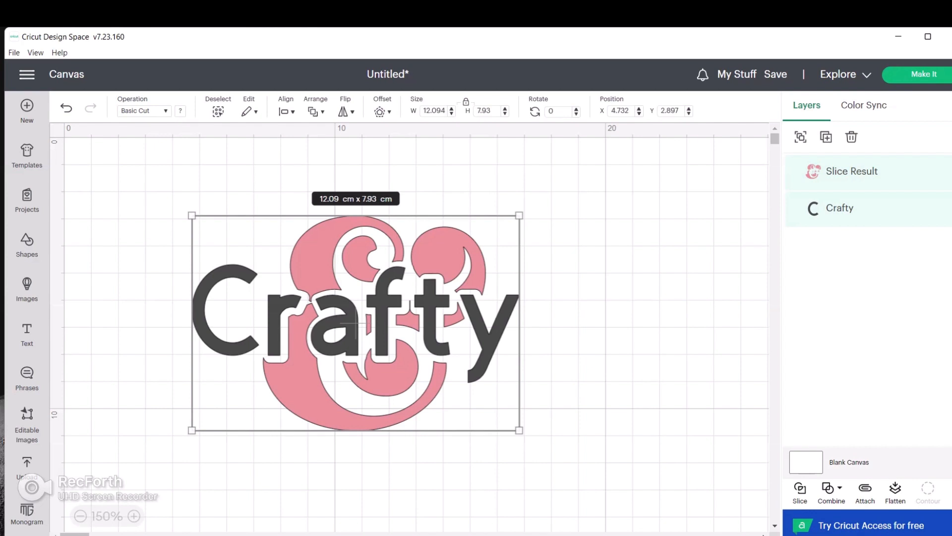
key(Delete)
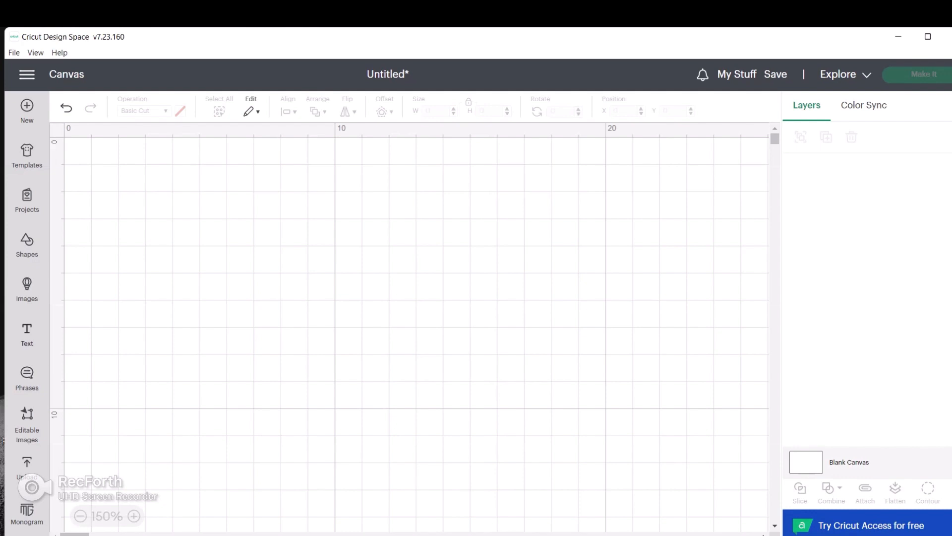
click(27, 287)
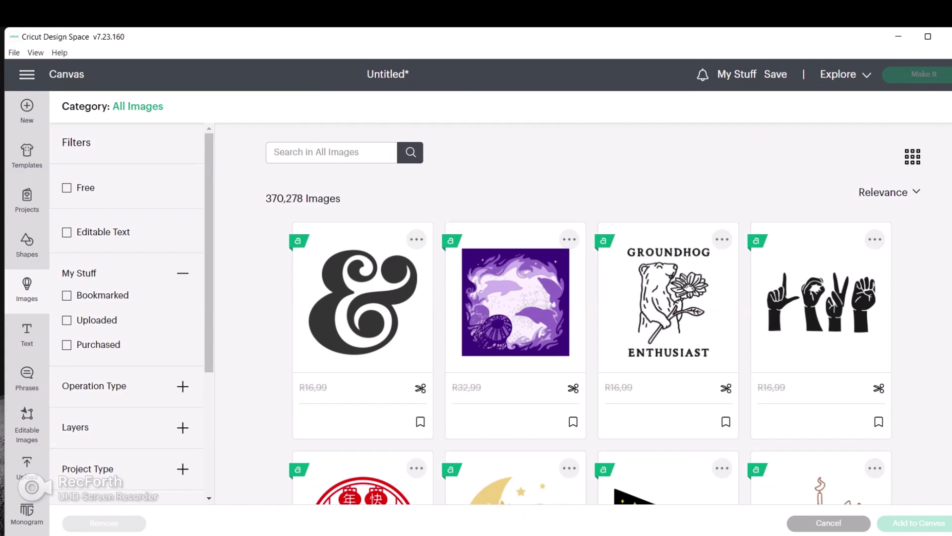
scroll(590, 362, down, 3)
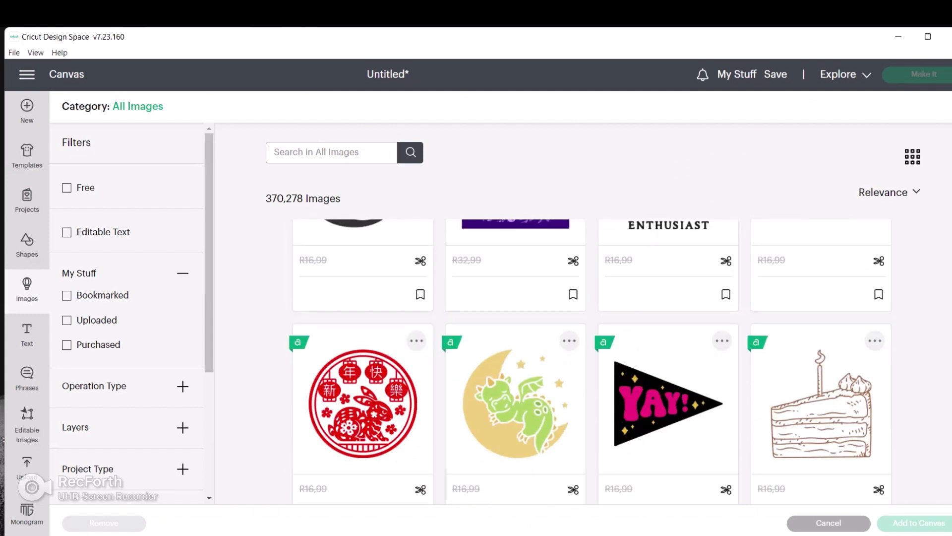
scroll(590, 362, down, 4)
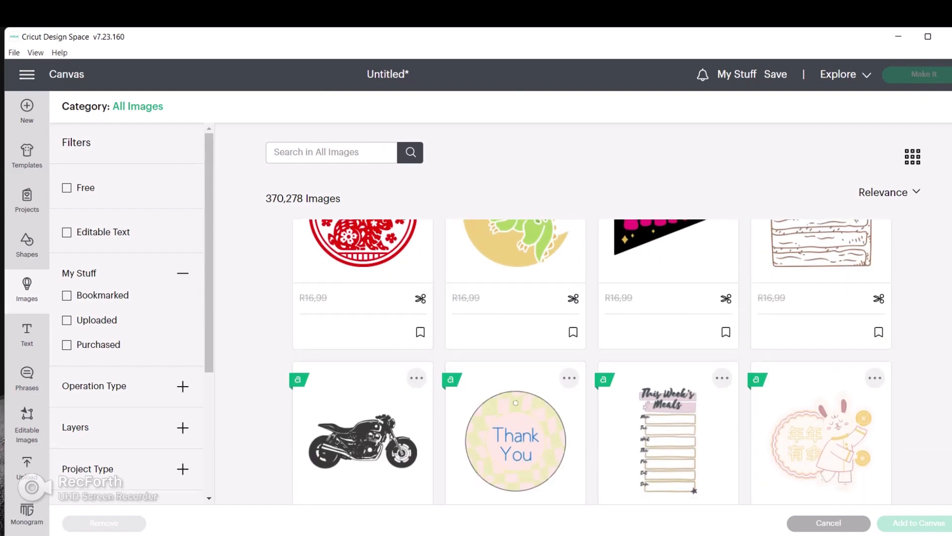
scroll(516, 347, down, 12)
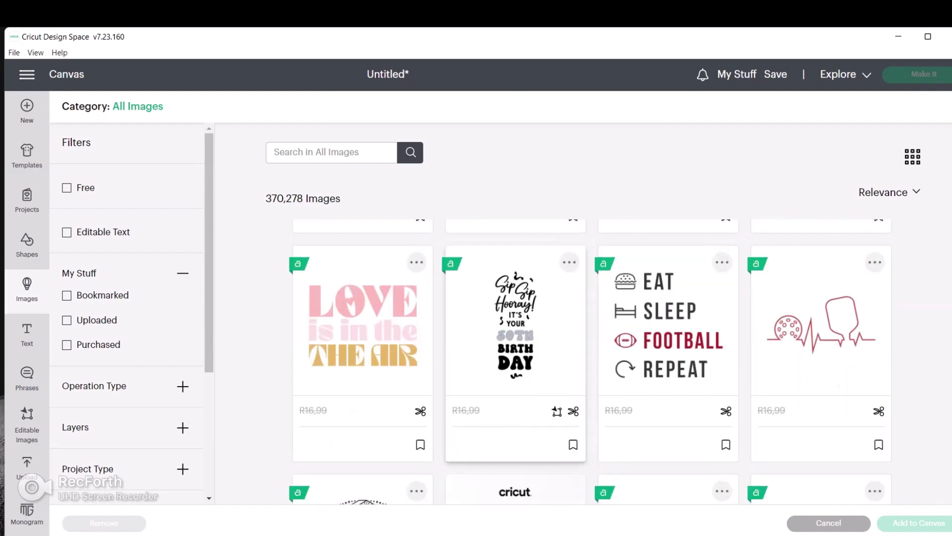
scroll(590, 362, down, 10)
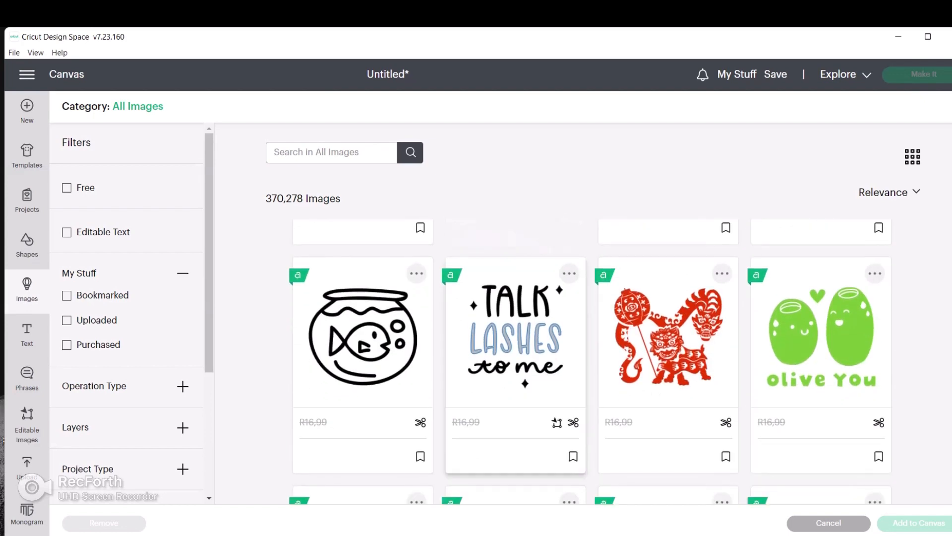
click(363, 342)
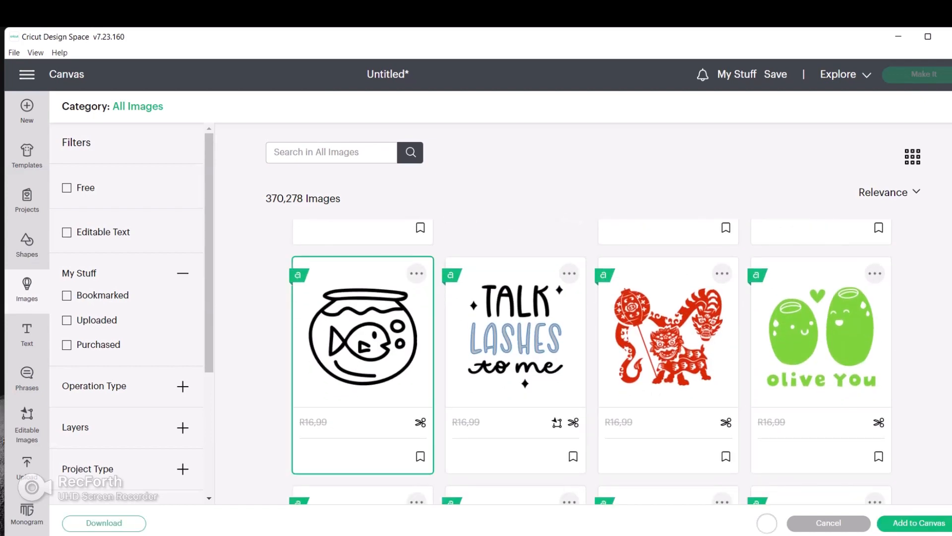
click(919, 523)
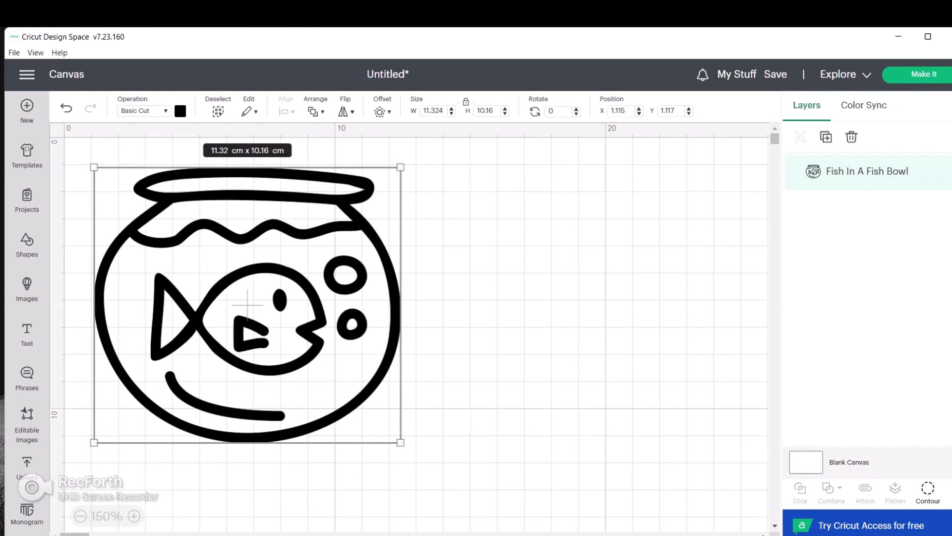
key(Escape)
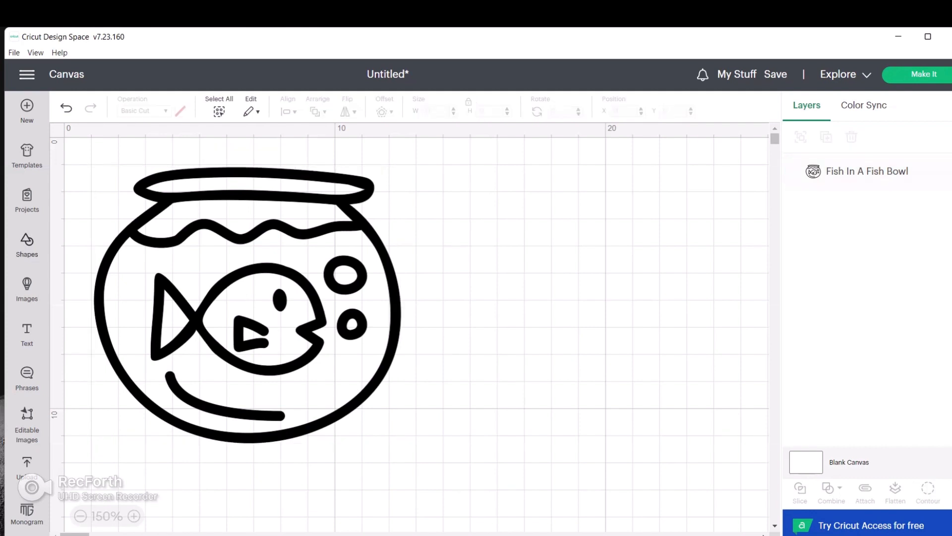
Step: Add a circle shape about 5.03 cm wide and place it over the fish's tail
click(27, 245)
click(247, 382)
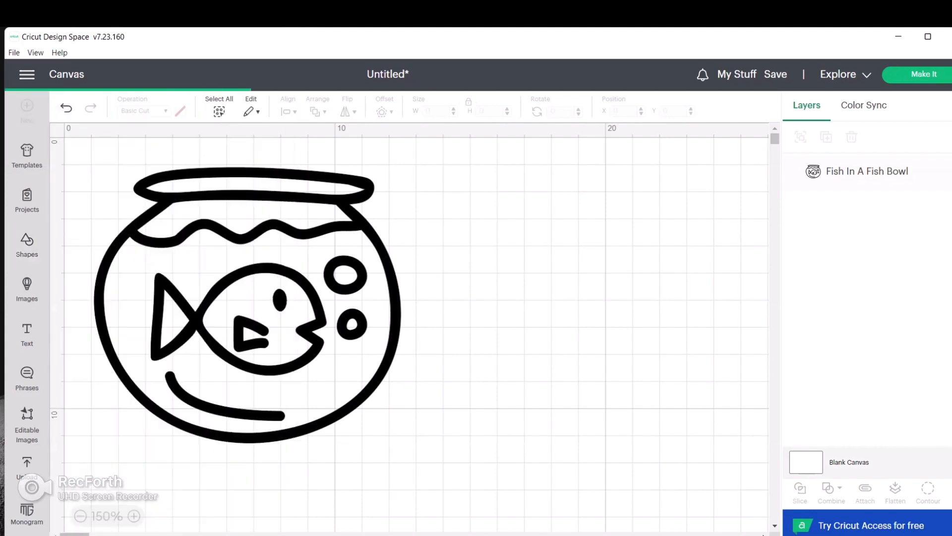
drag(254, 328, 335, 426)
drag(335, 208, 253, 289)
drag(206, 342, 231, 325)
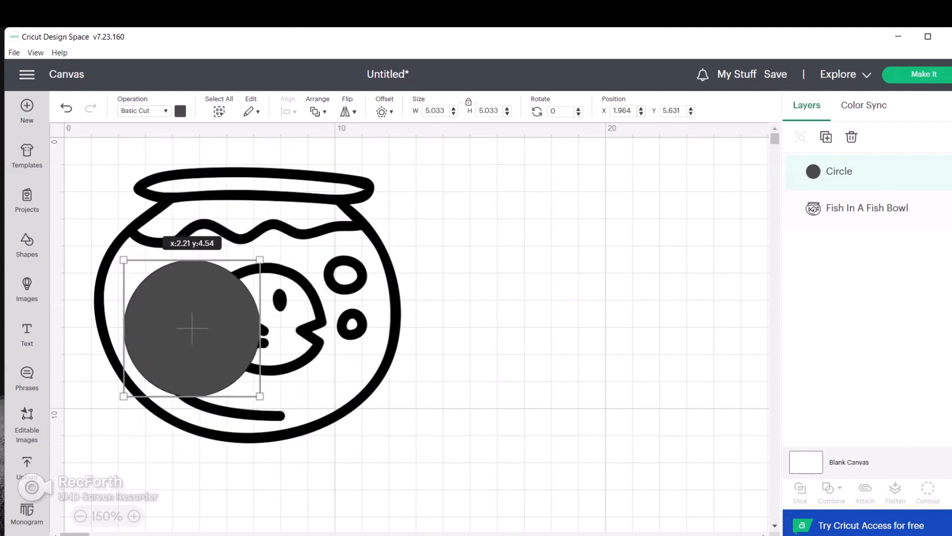
Step: Duplicate the circle four times and spread the copies over the fish's body, the bubbles and the curved line below
right_click(231, 325)
click(263, 263)
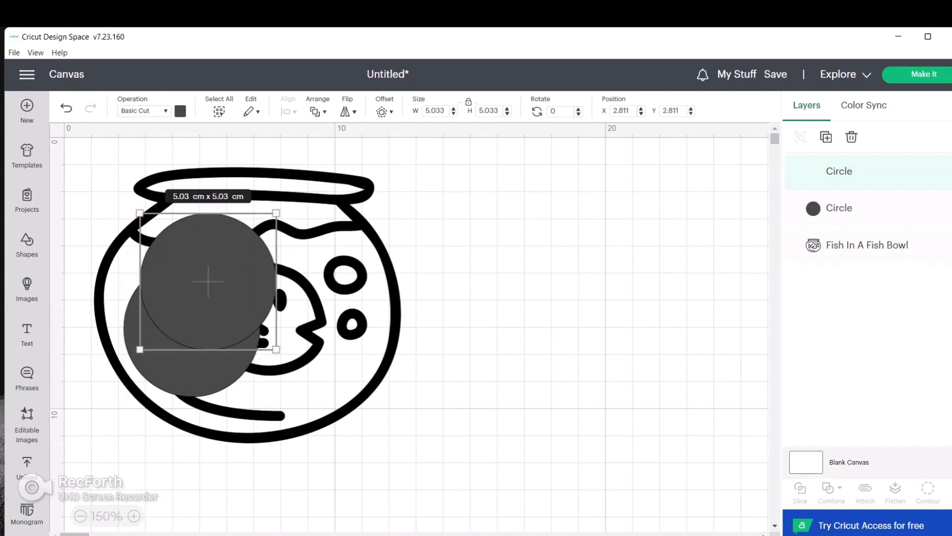
drag(208, 276, 221, 355)
right_click(221, 354)
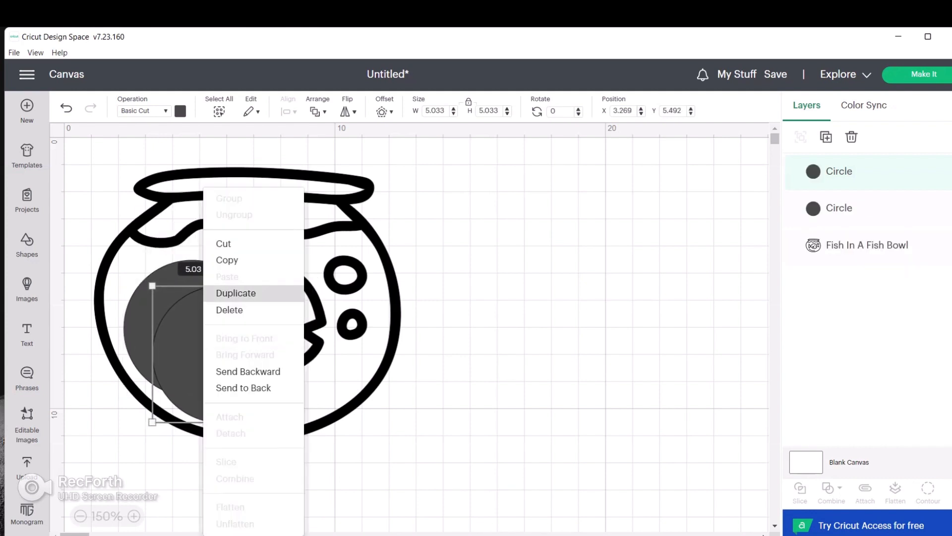
click(233, 293)
drag(230, 302, 273, 318)
right_click(273, 318)
click(297, 247)
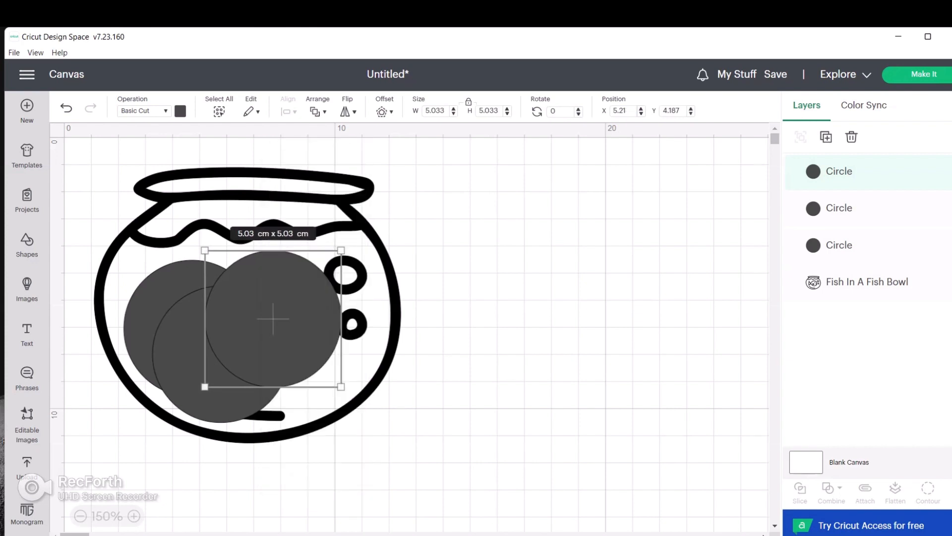
mouse_move(297, 258)
mouse_down()
mouse_move(277, 275)
mouse_move(341, 253)
mouse_move(314, 253)
mouse_up()
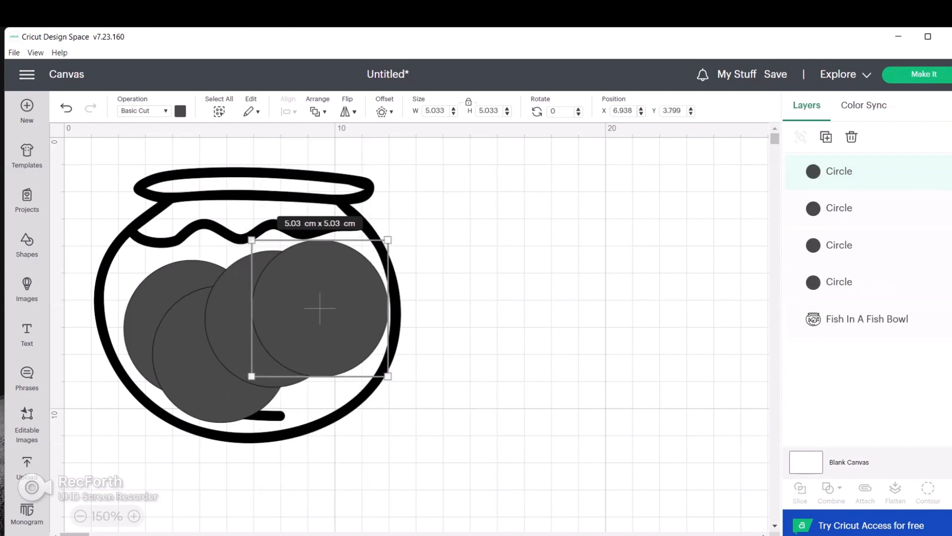
right_click(314, 254)
click(347, 231)
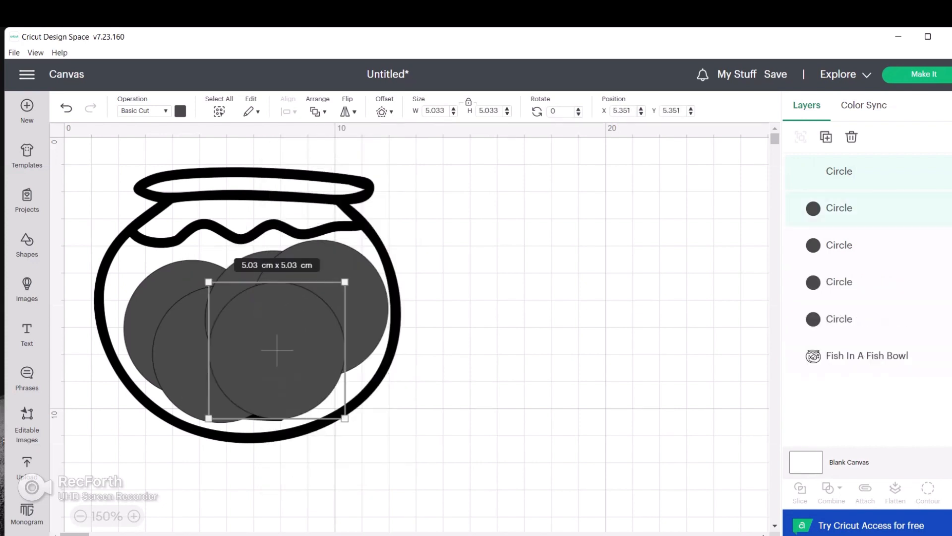
drag(279, 346, 269, 360)
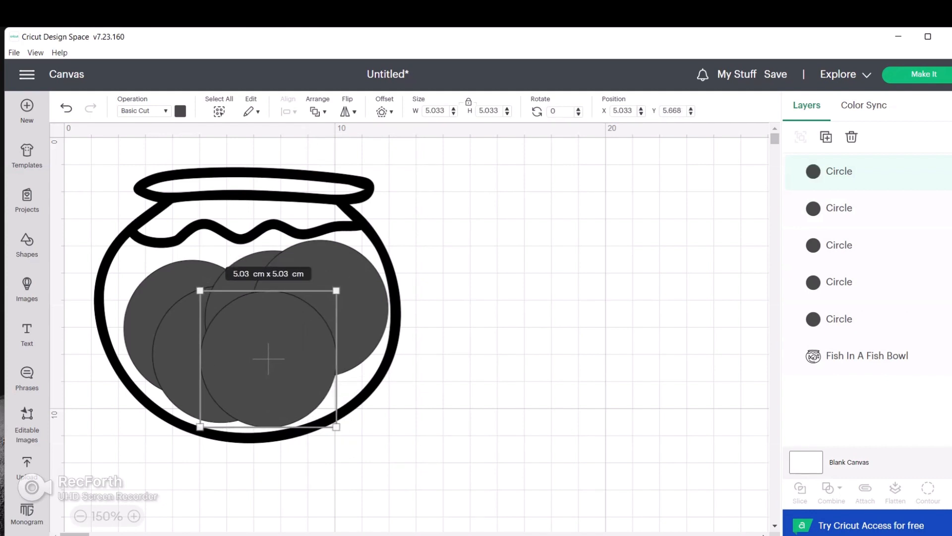
Step: Slice the fish bowl image with the circle over the tail, and delete the three cut-out pieces
click(868, 356)
shift+click(839, 319)
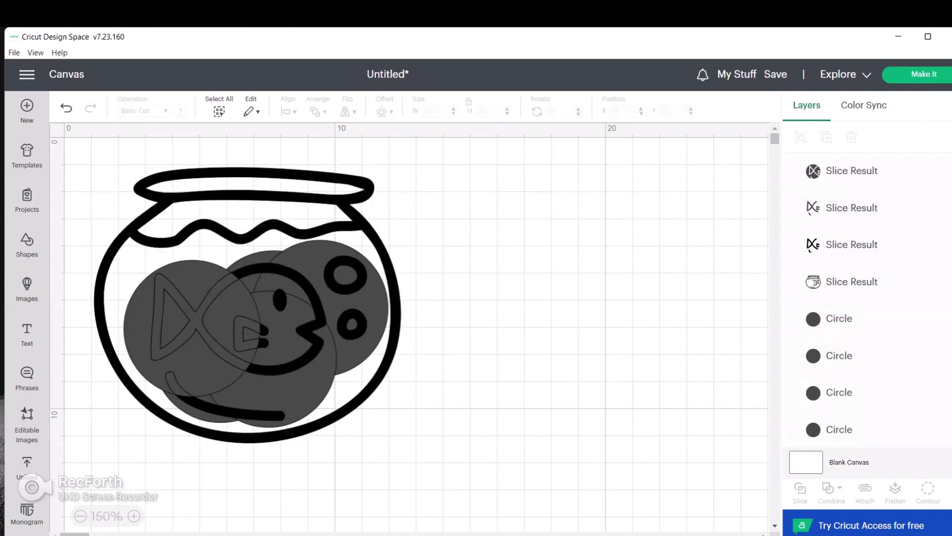
click(852, 171)
key(Delete)
click(852, 172)
key(Delete)
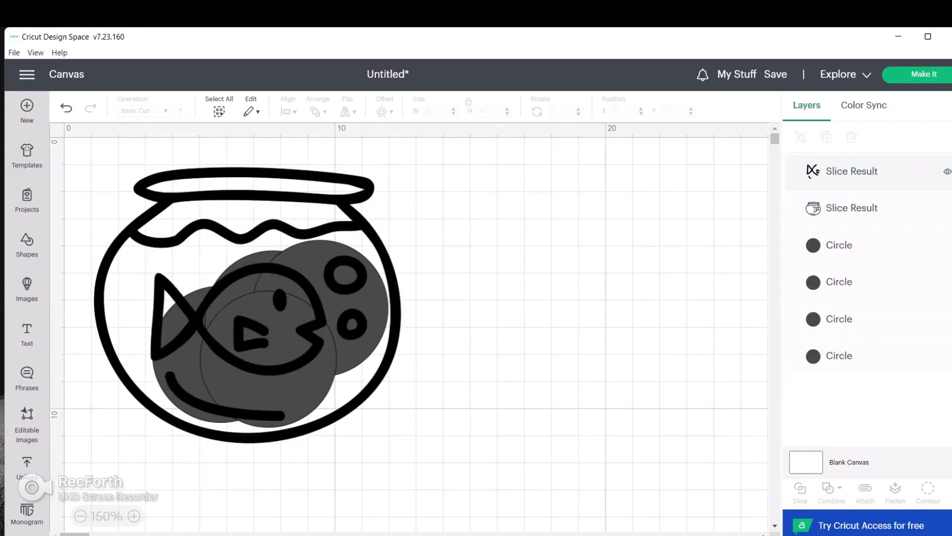
click(852, 171)
key(Delete)
Step: Slice the bowl with the circle over the fish's mouth and fin, and delete the three cut-out pieces
click(851, 171)
shift+click(839, 208)
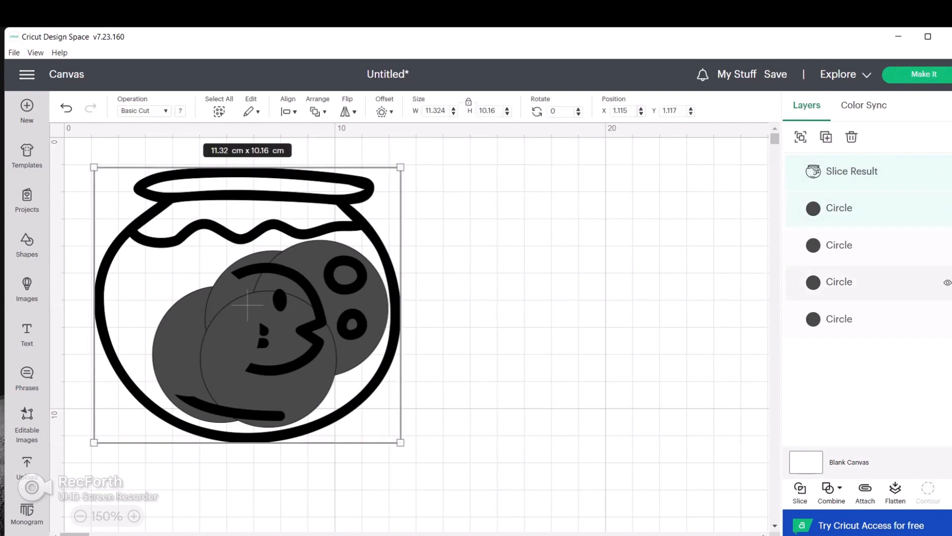
click(800, 492)
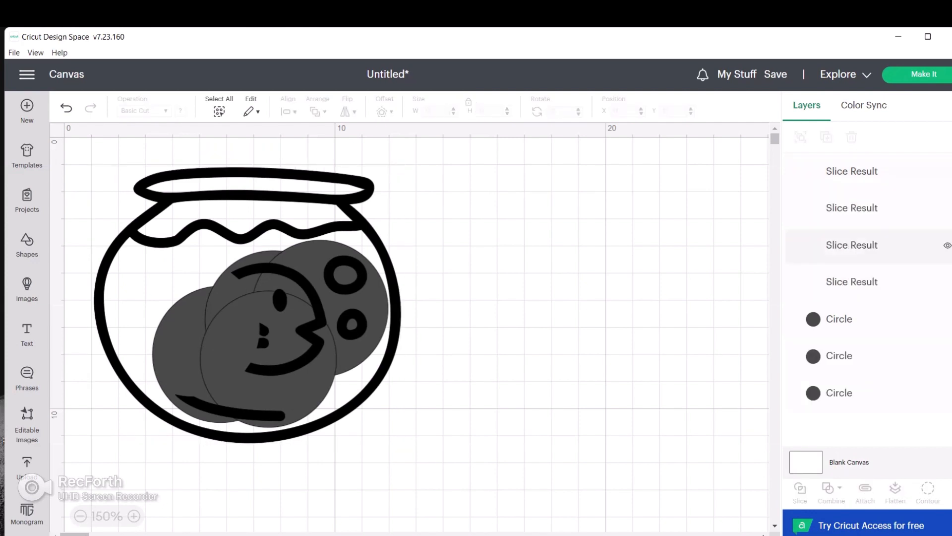
click(852, 208)
key(Delete)
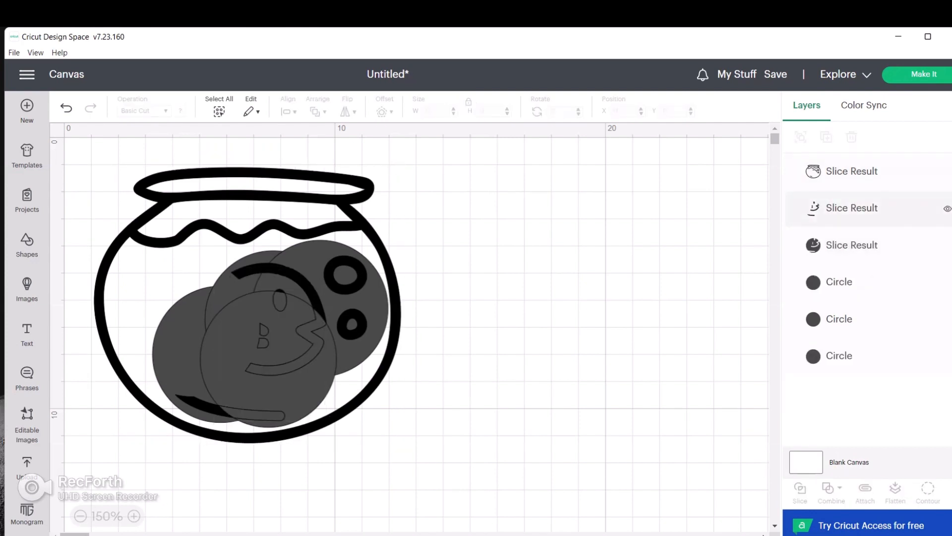
click(852, 208)
key(Delete)
click(852, 208)
key(Delete)
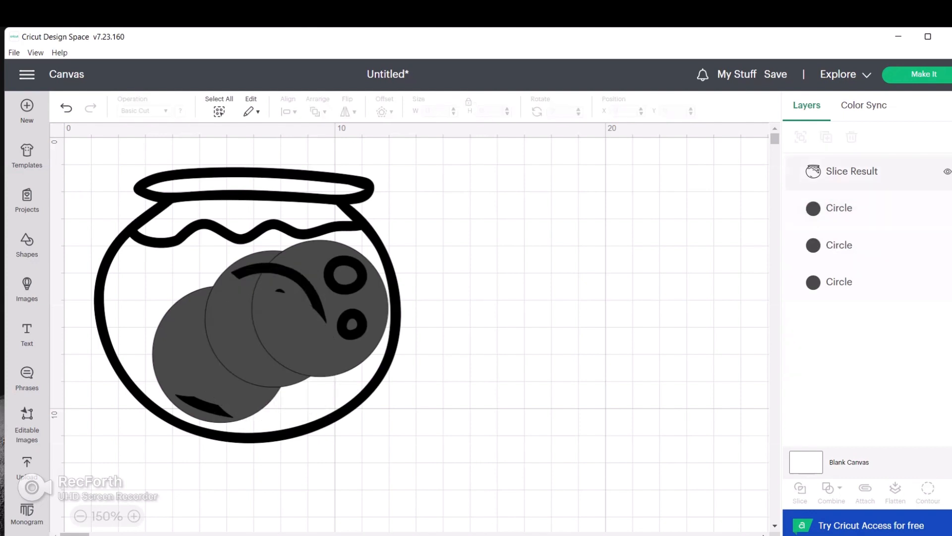
Step: Slice the bowl with the circle covering the two bubbles, and delete the three cut-out pieces
click(852, 171)
shift+click(872, 211)
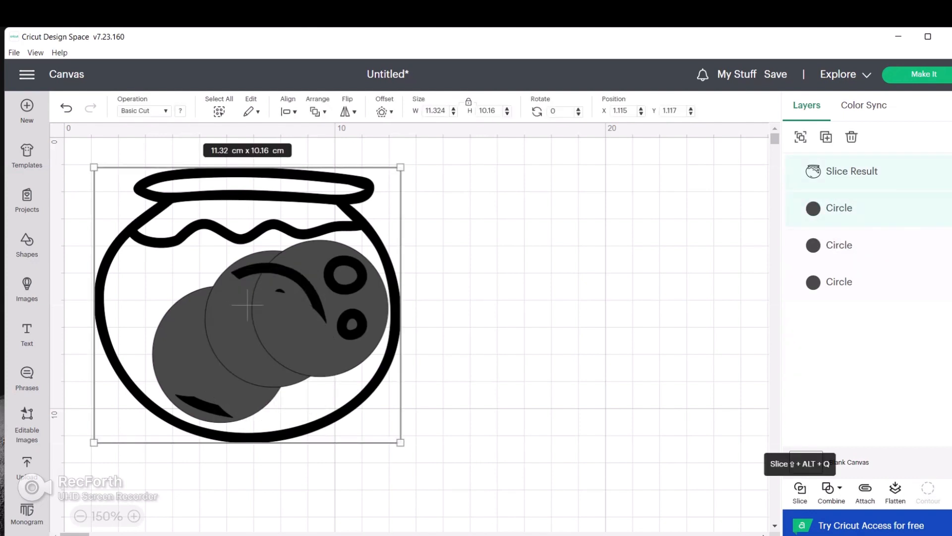
click(799, 492)
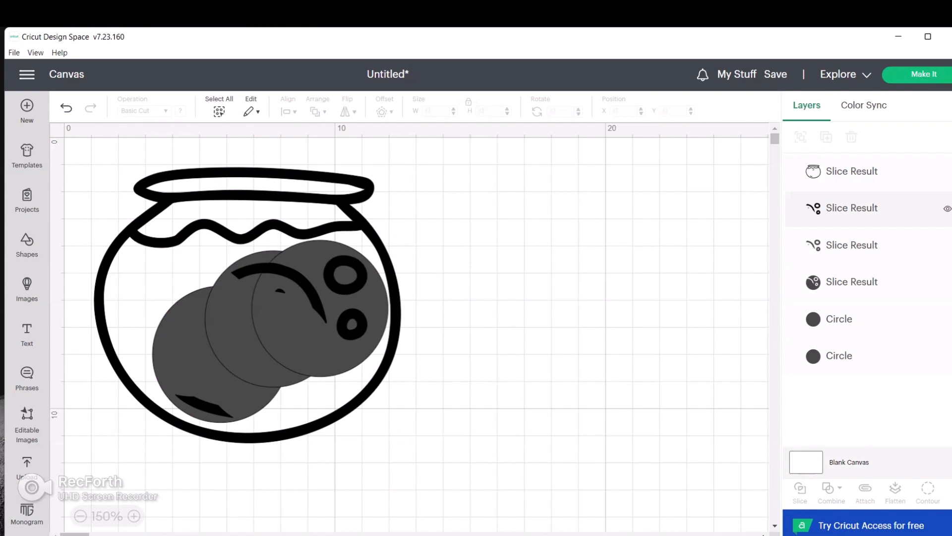
click(852, 208)
key(Delete)
click(852, 207)
key(Delete)
click(852, 207)
key(Delete)
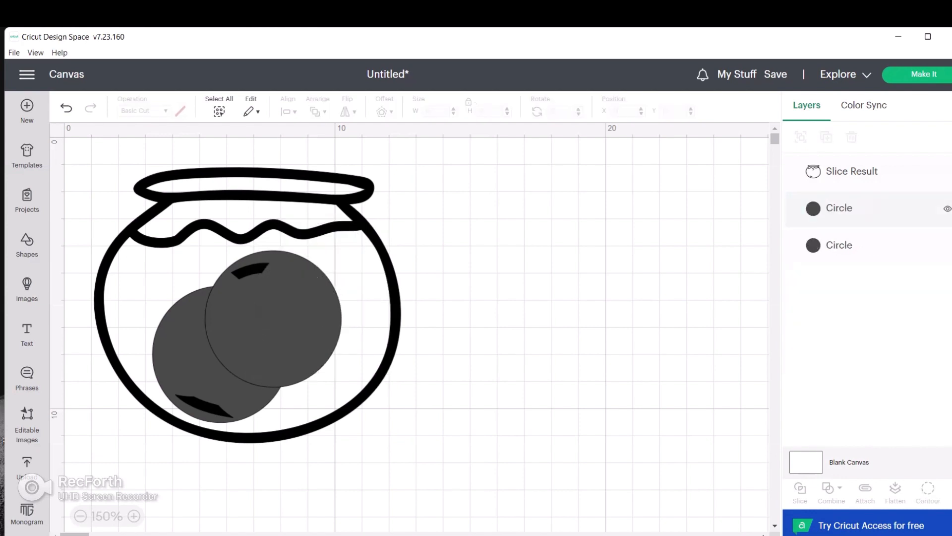
Step: Slice the bowl with each of the two remaining circles in turn
click(852, 208)
shift+click(852, 172)
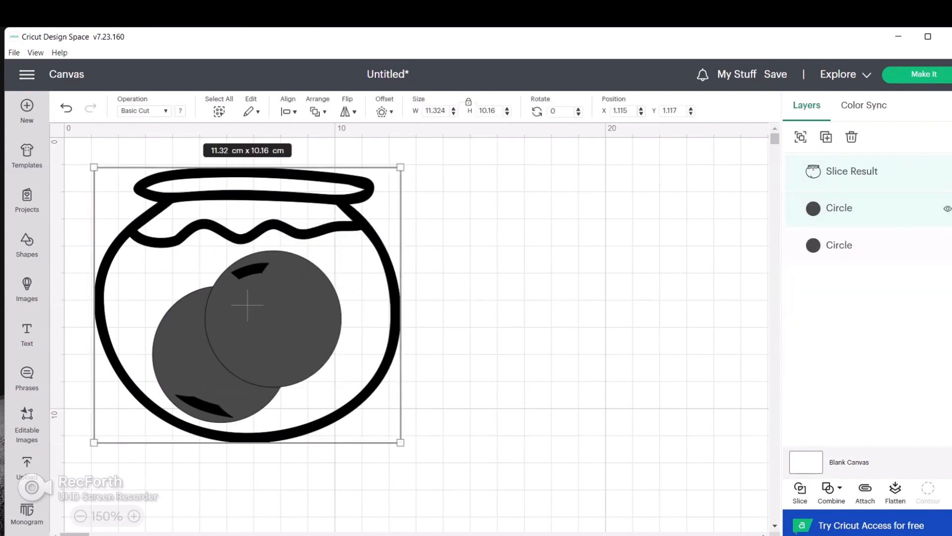
click(800, 490)
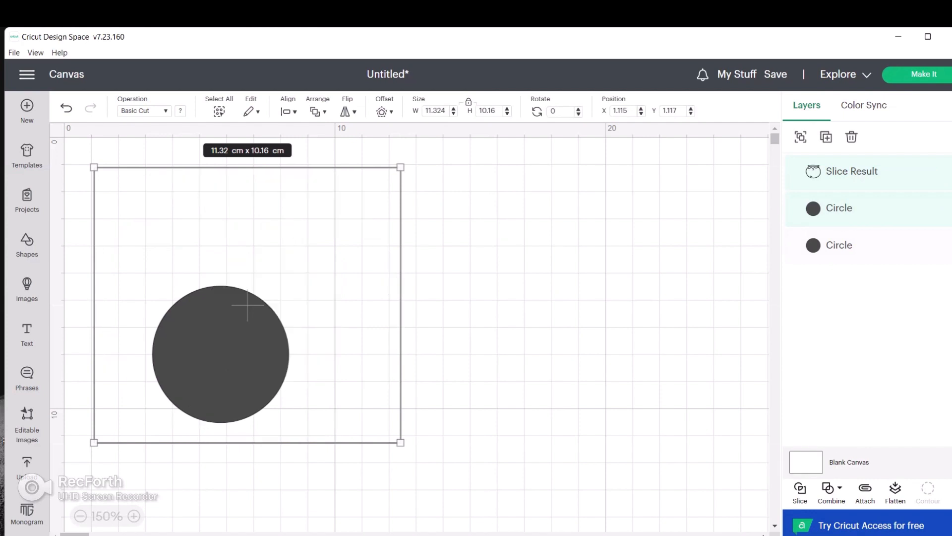
click(852, 318)
shift+click(852, 171)
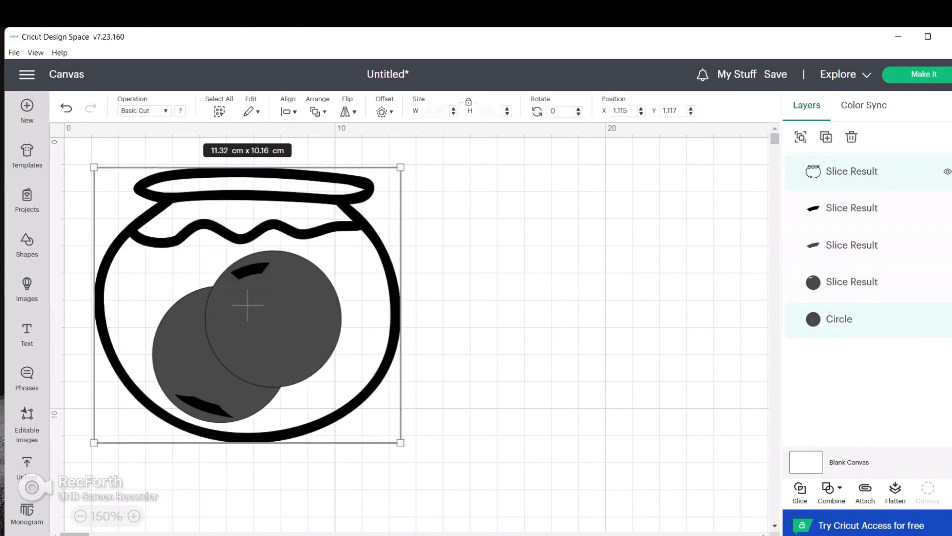
click(800, 490)
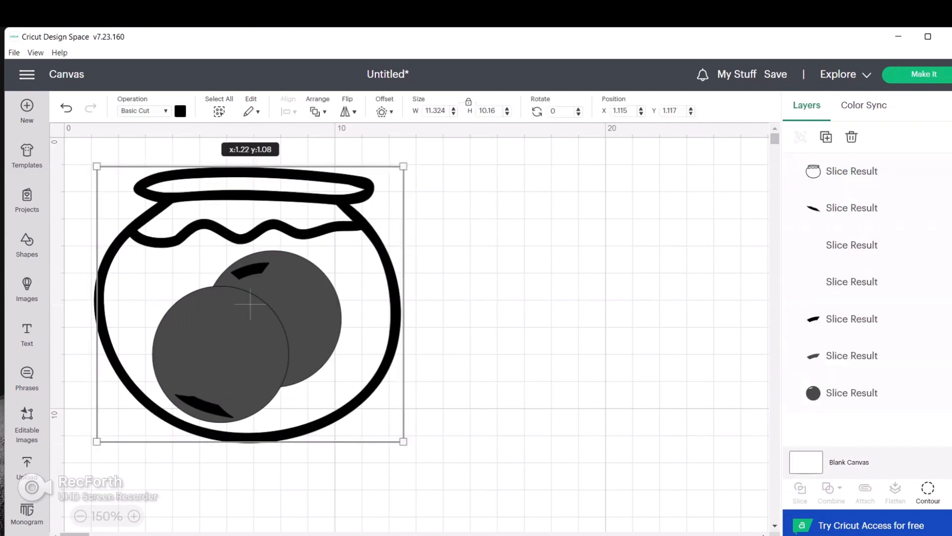
Step: Move the bowl clear of the leftover slice pieces, and delete all those pieces to leave only the empty bowl
drag(255, 304, 572, 324)
drag(112, 240, 345, 429)
key(Delete)
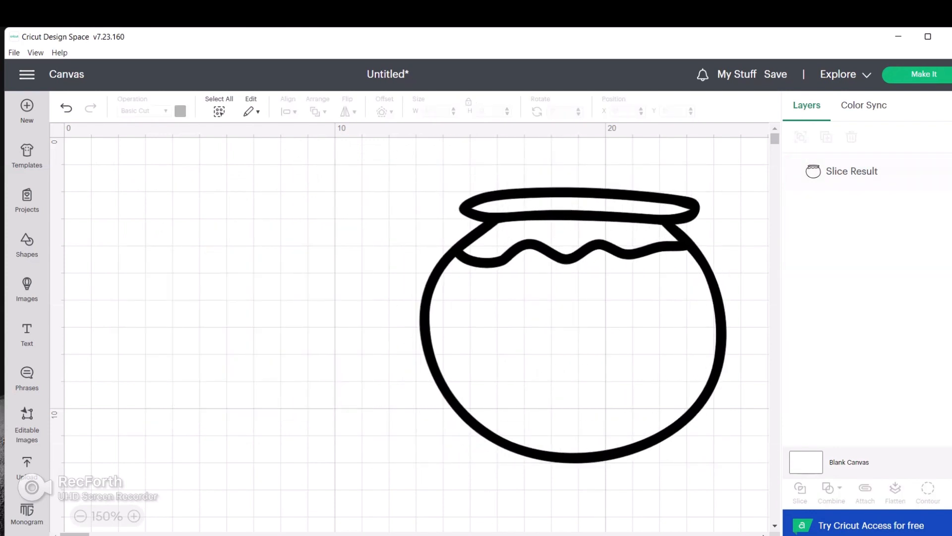
Step: Move the empty bowl to the canvas's upper-left area and shrink it proportionally to about 4.7 x 4.21 cm
drag(573, 325, 336, 333)
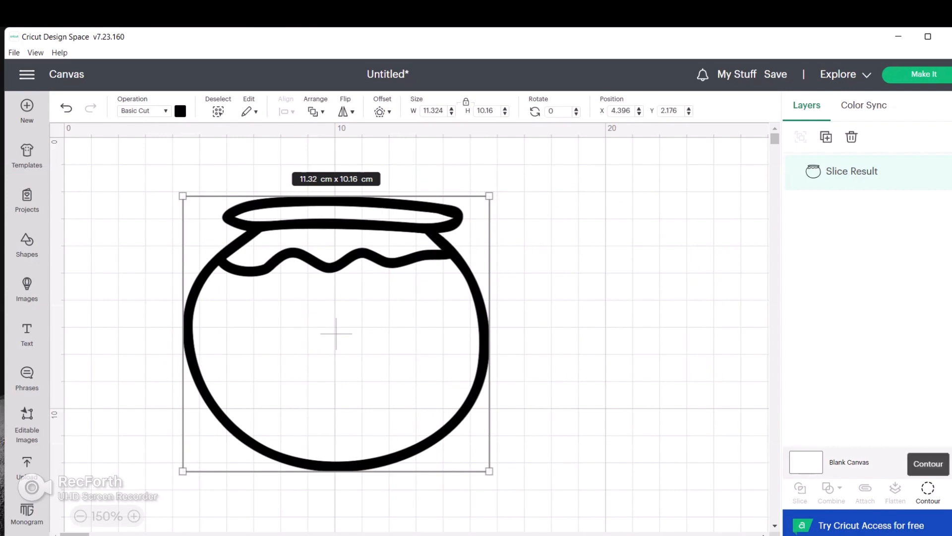
click(927, 488)
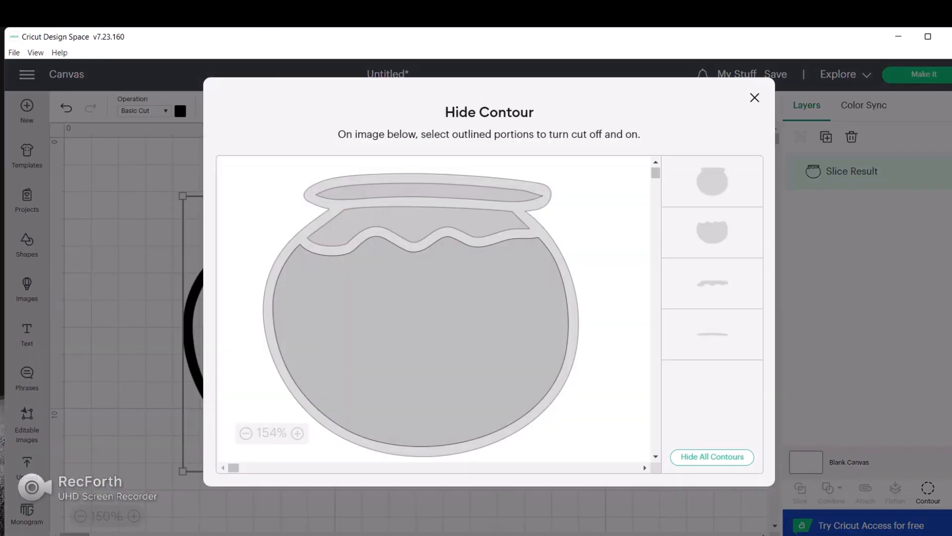
click(755, 97)
drag(336, 331, 240, 322)
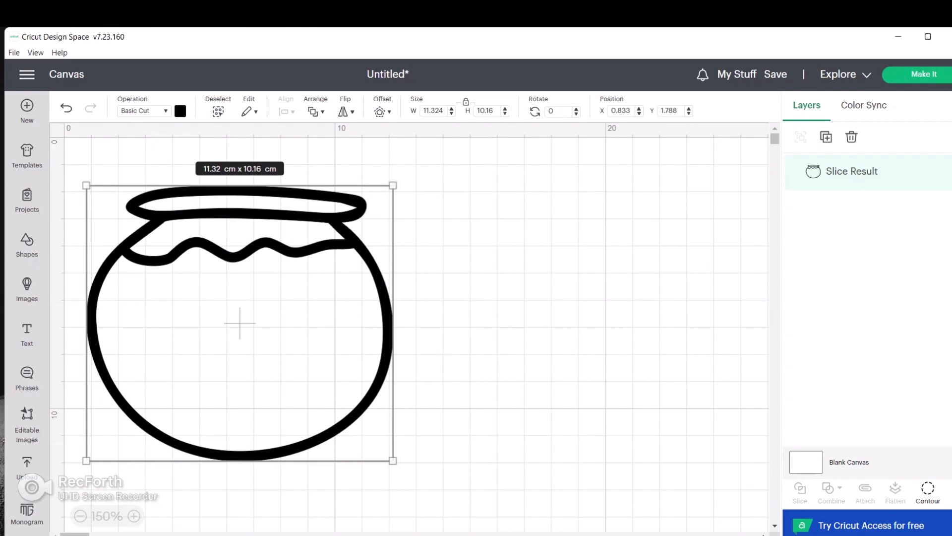
drag(240, 323, 234, 309)
click(928, 489)
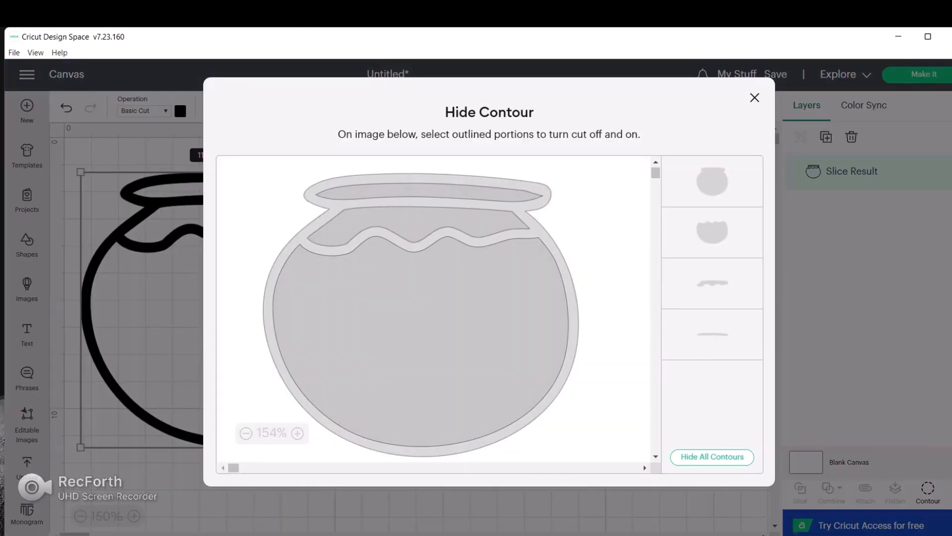
click(754, 98)
drag(387, 446, 208, 286)
Step: Hide the bowl's body, wavy band and rim contours with Contour, testing the outer outline but keeping it on
click(928, 491)
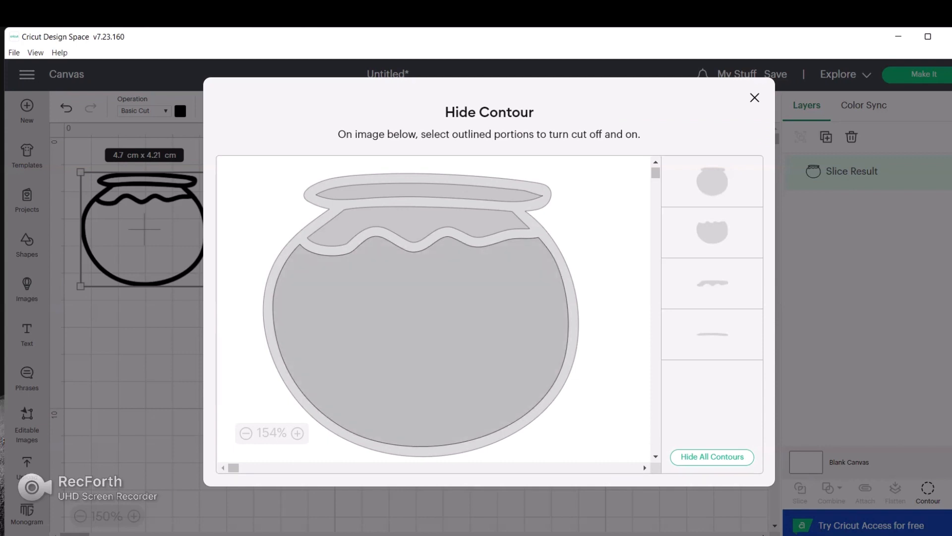
click(421, 332)
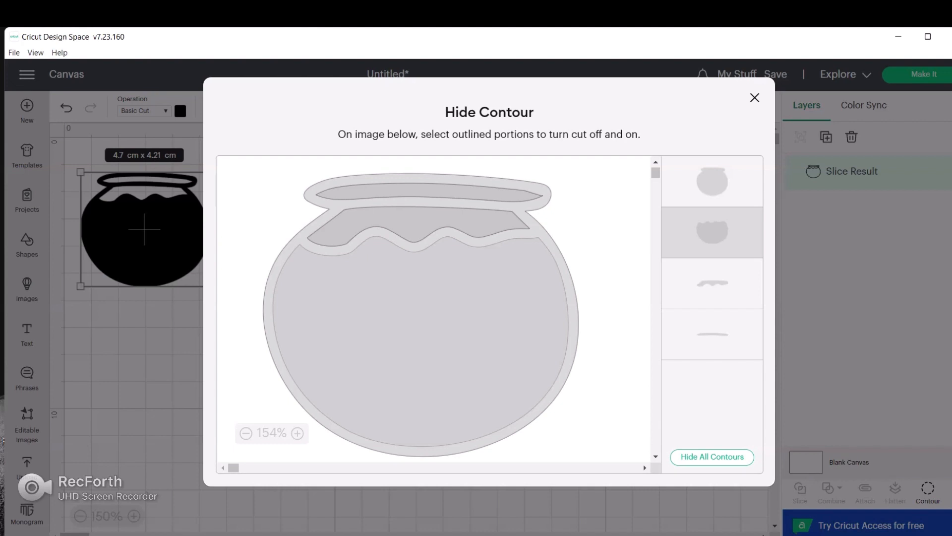
click(415, 222)
click(428, 192)
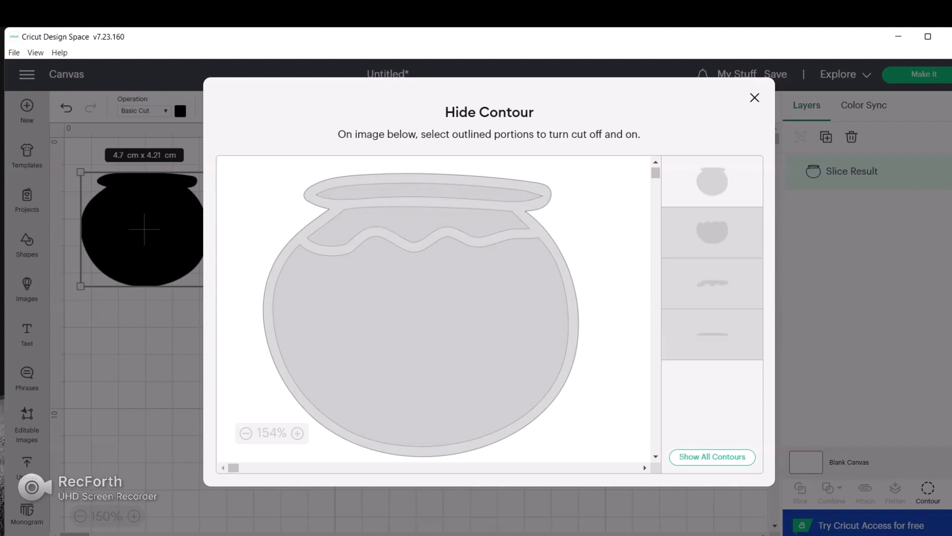
click(428, 192)
click(712, 182)
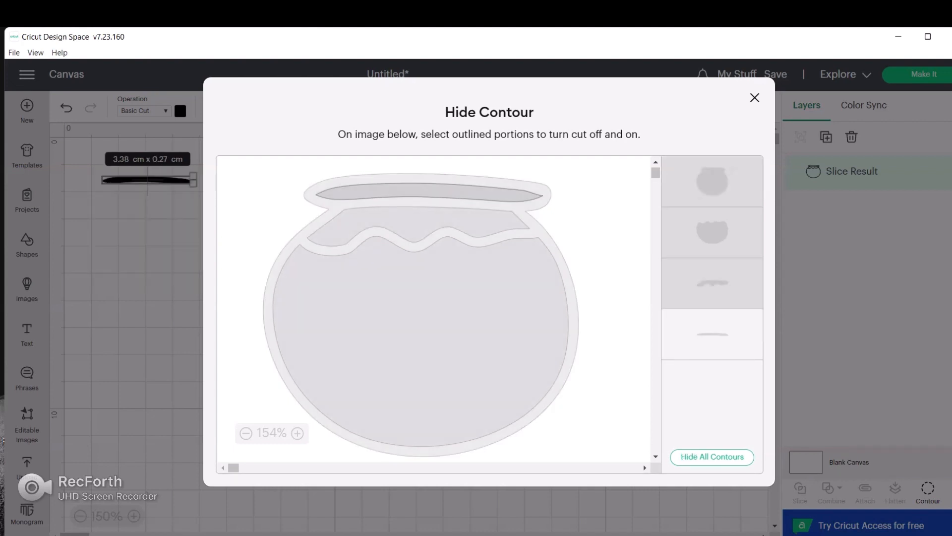
click(712, 181)
click(712, 334)
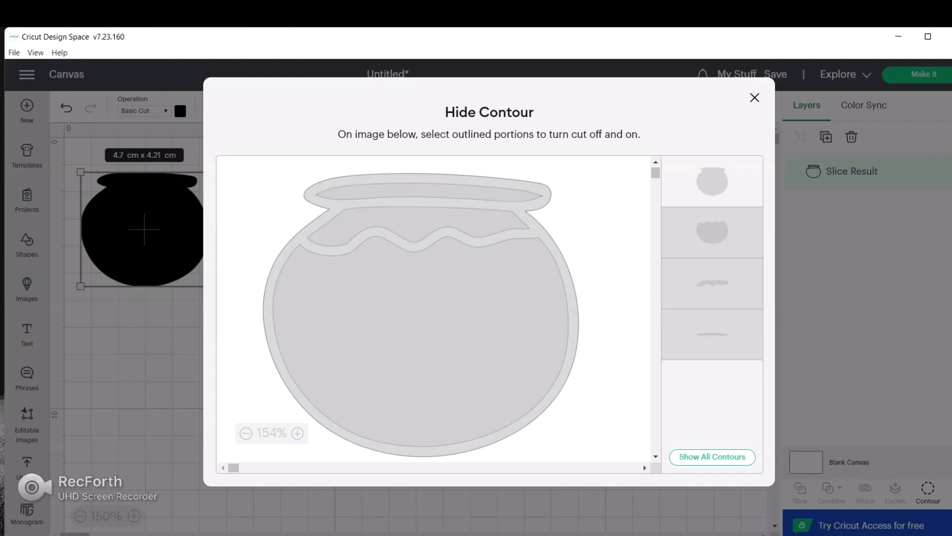
Step: Restore the bowl's wavy band and rim contours, leaving only the large body contour hidden
click(712, 232)
click(712, 283)
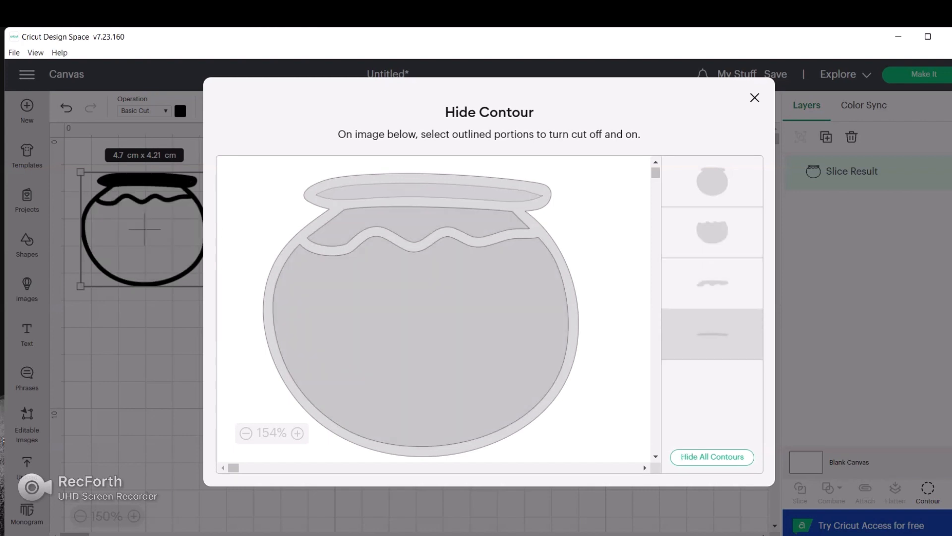
click(712, 335)
click(712, 233)
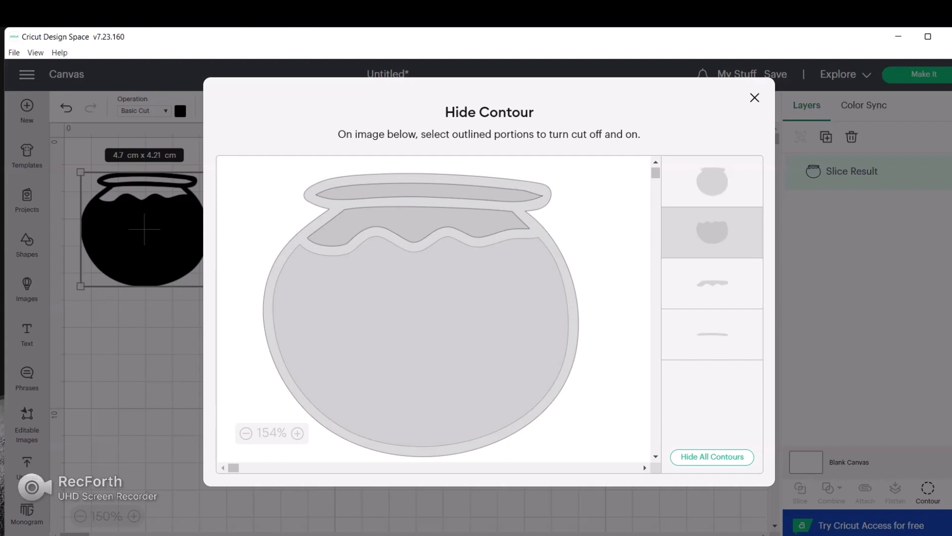
click(754, 97)
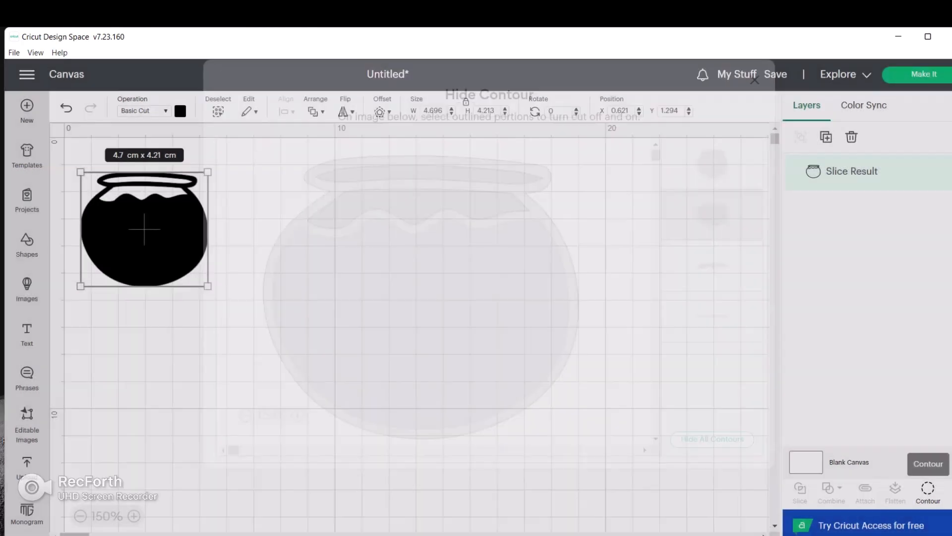
Step: Duplicate the filled bowl and place the copy directly below the original
right_click(142, 217)
click(176, 154)
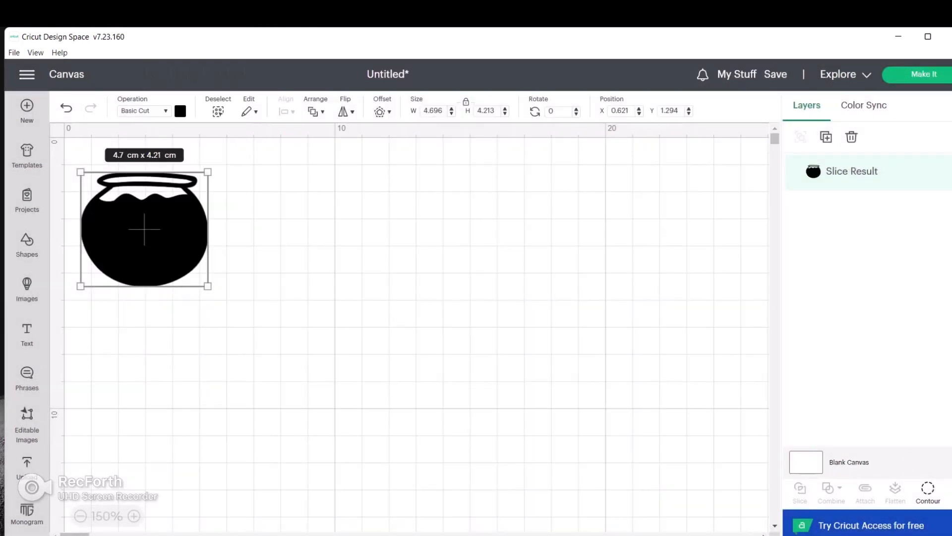
drag(296, 361, 137, 358)
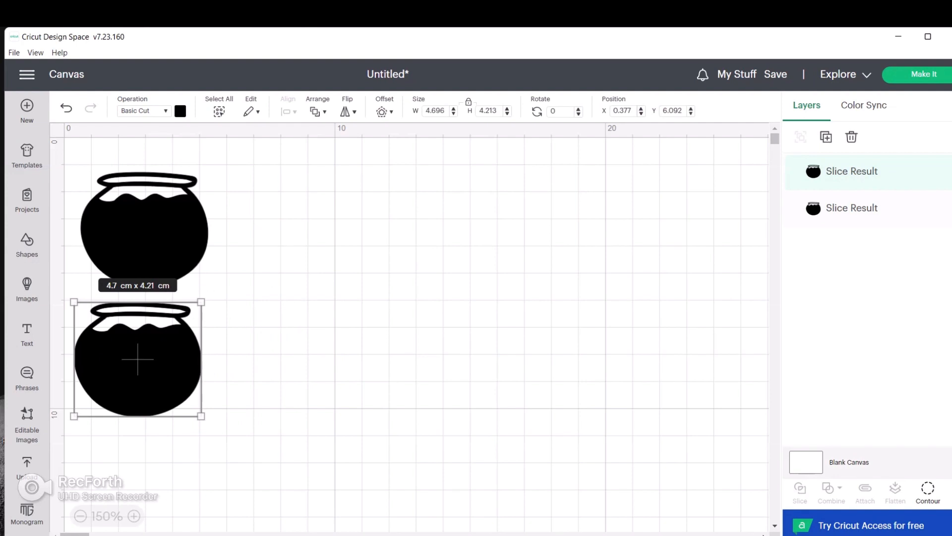
Step: Hide the outer outline and body contours of the lower bowl copy, keeping only the rim and wavy band pieces
click(928, 489)
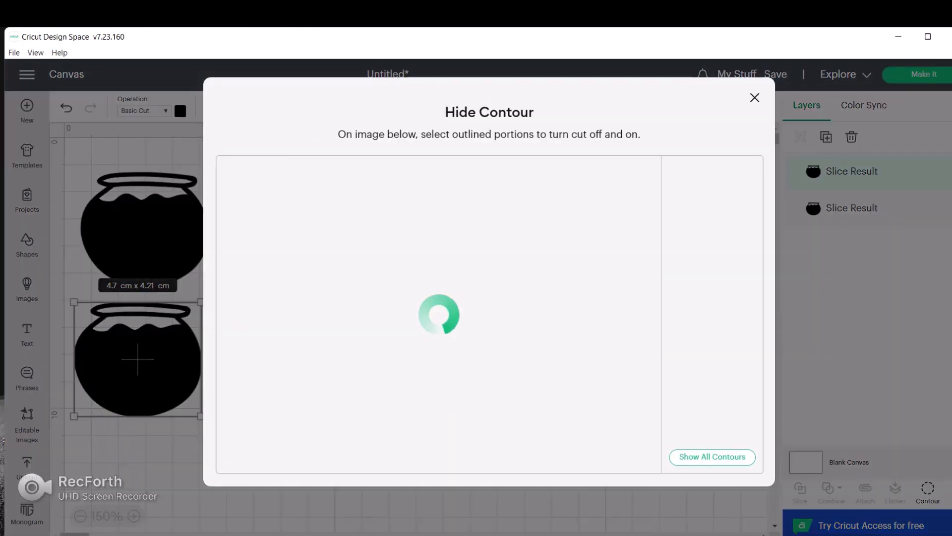
click(421, 307)
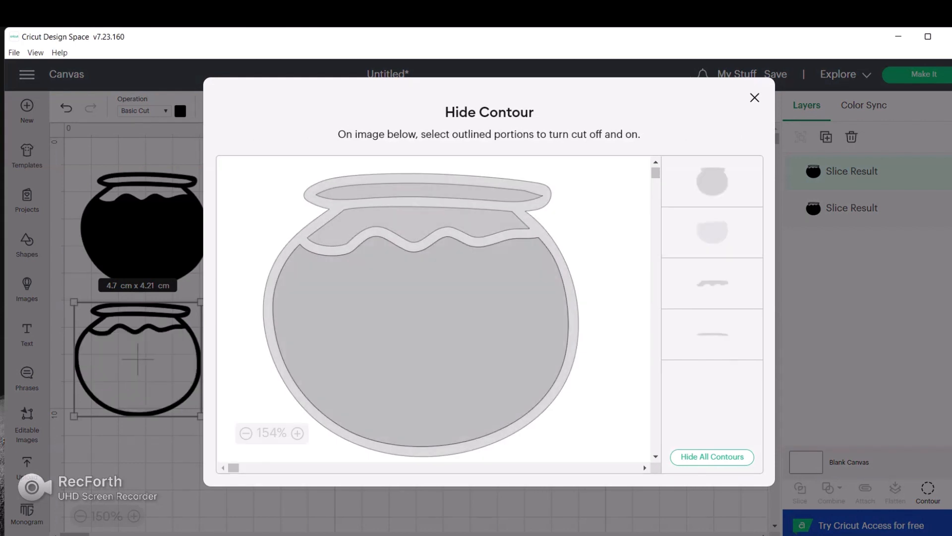
click(420, 318)
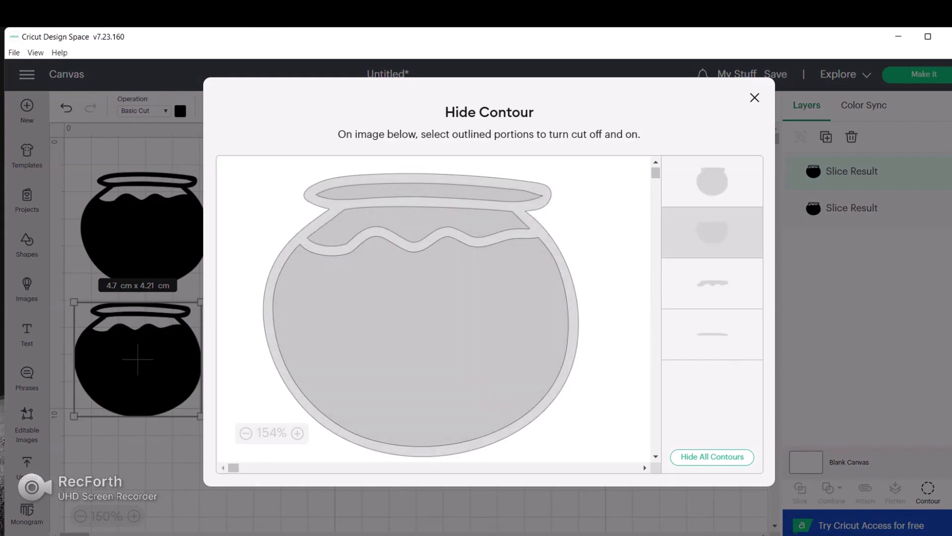
click(712, 181)
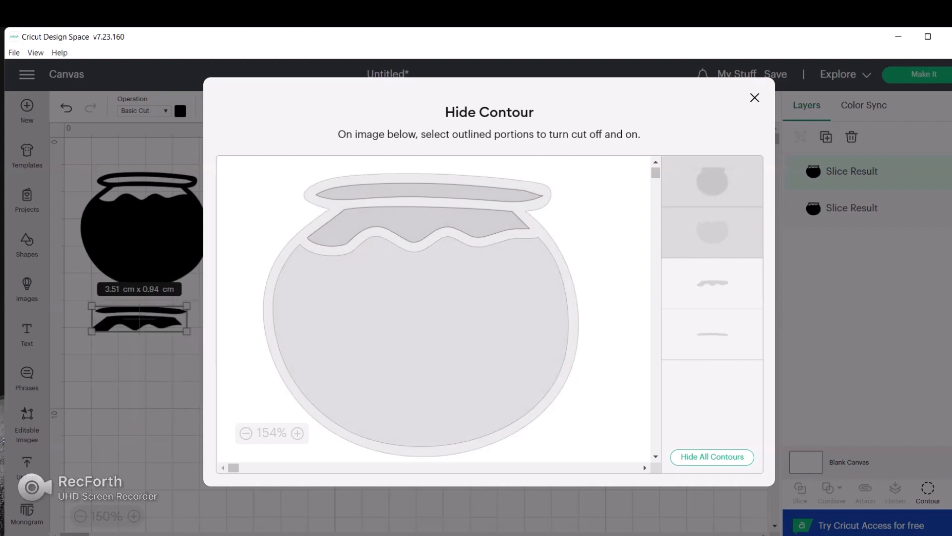
click(754, 98)
Step: Set the material color of the separated rim and wavy band pieces to dark red
click(180, 111)
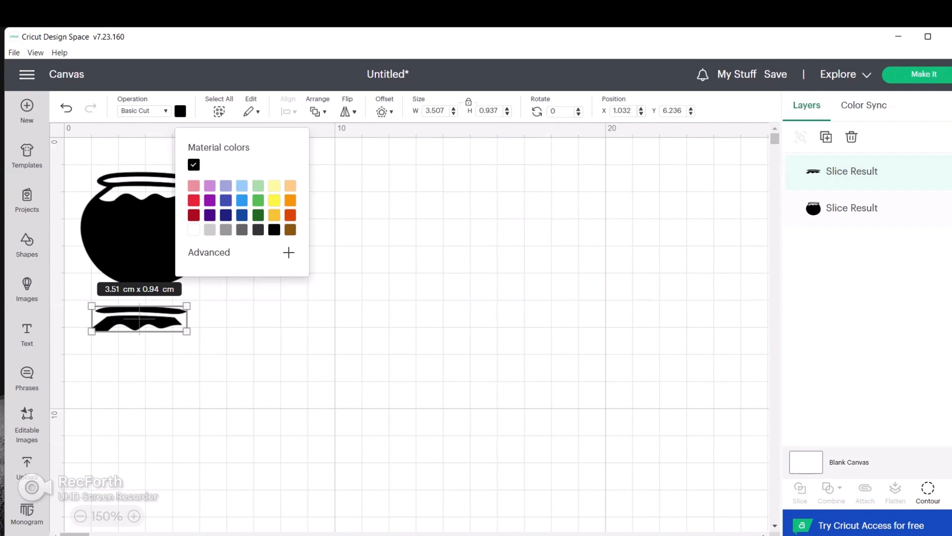
click(193, 214)
click(377, 248)
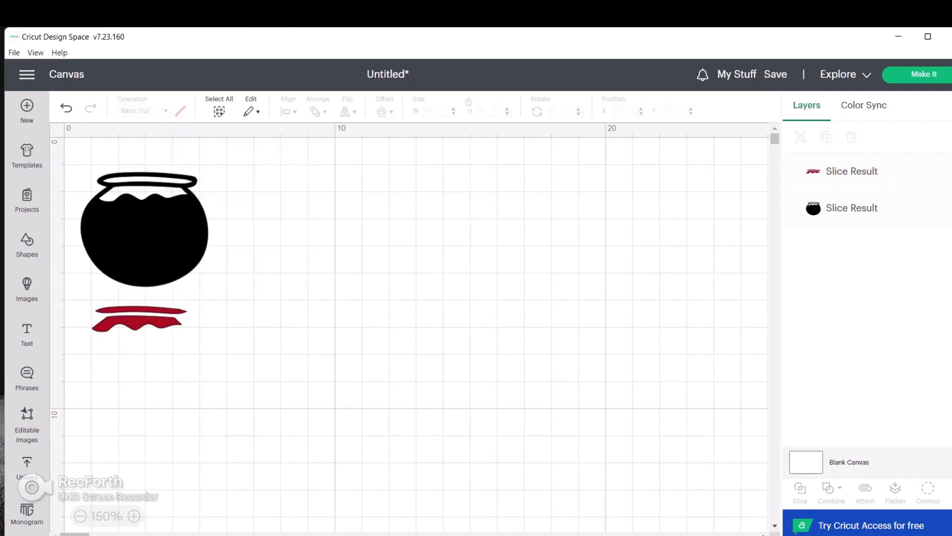
Step: Position the dark red pieces over the black bowl so they fill its rim and wavy band openings exactly
drag(140, 320, 146, 188)
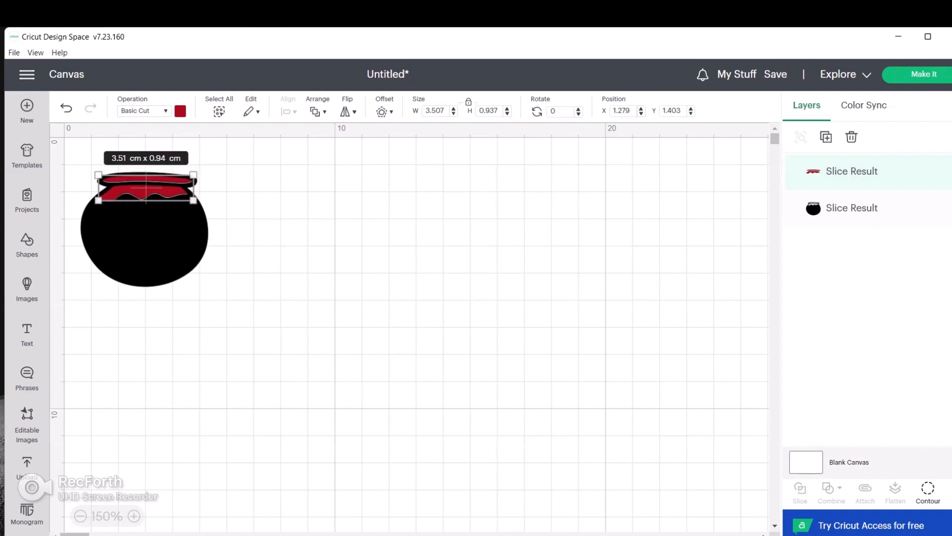
click(318, 238)
click(134, 515)
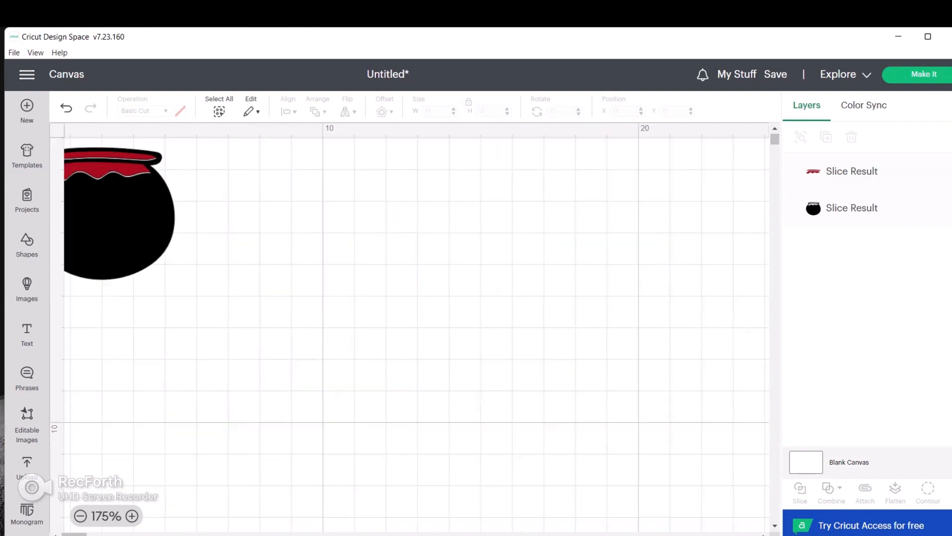
drag(75, 534, 73, 534)
scroll(417, 327, up, 1)
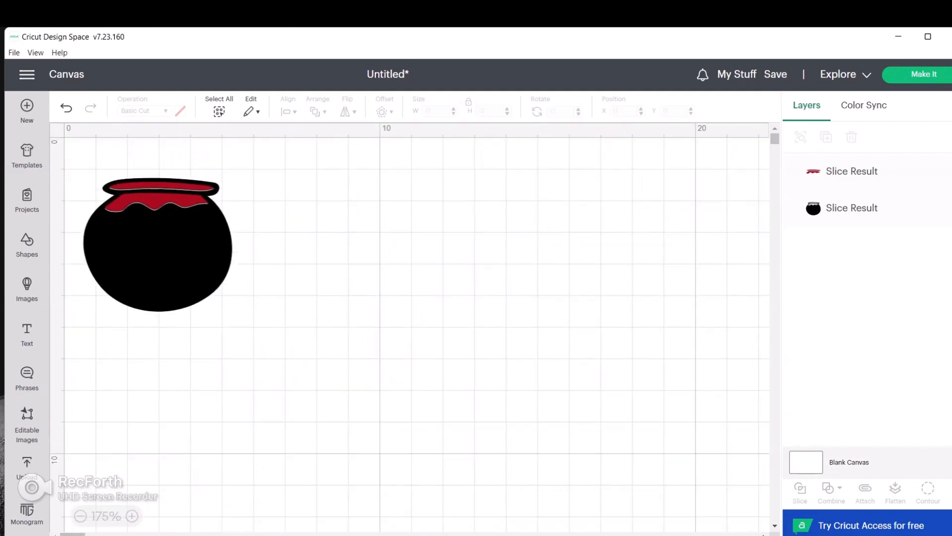
click(158, 199)
drag(158, 198, 159, 197)
click(297, 223)
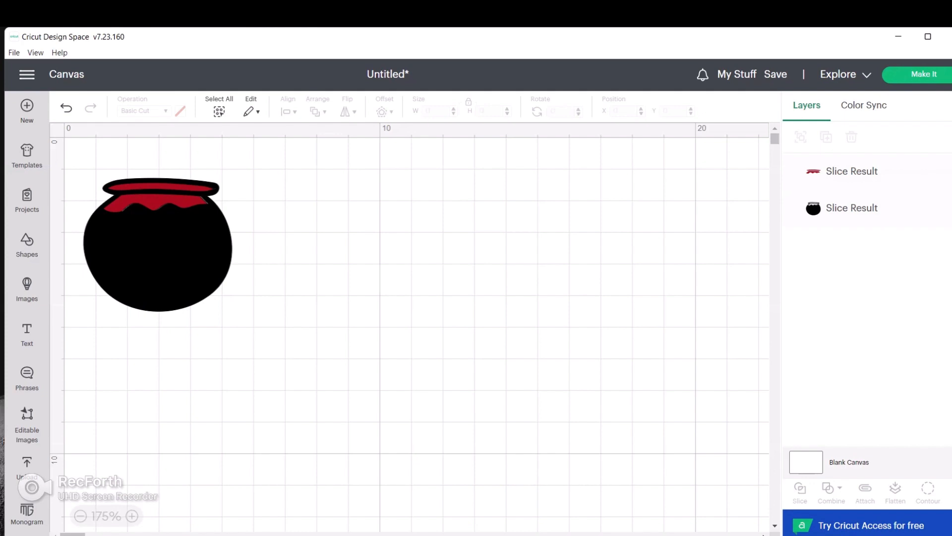
mouse_move(157, 248)
mouse_down()
mouse_move(233, 293)
mouse_move(152, 283)
mouse_move(158, 244)
mouse_up()
click(308, 278)
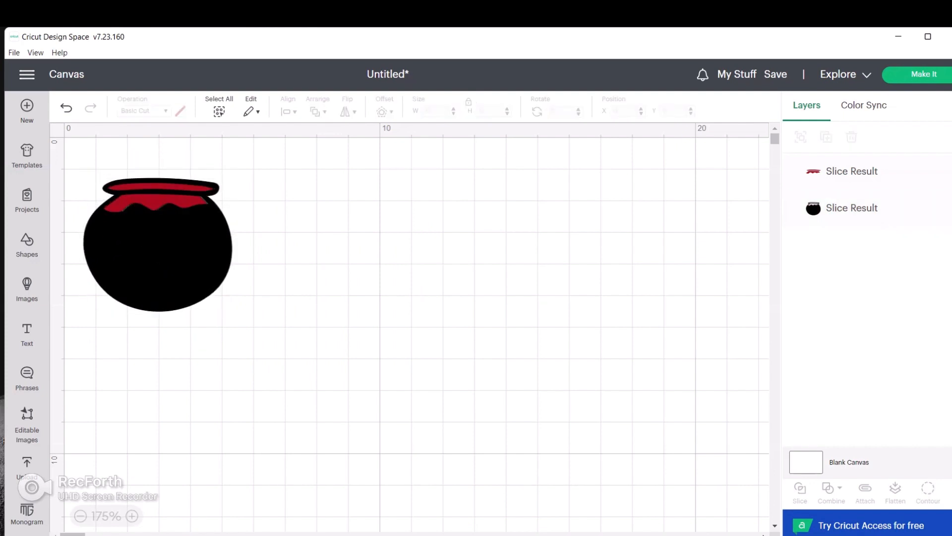